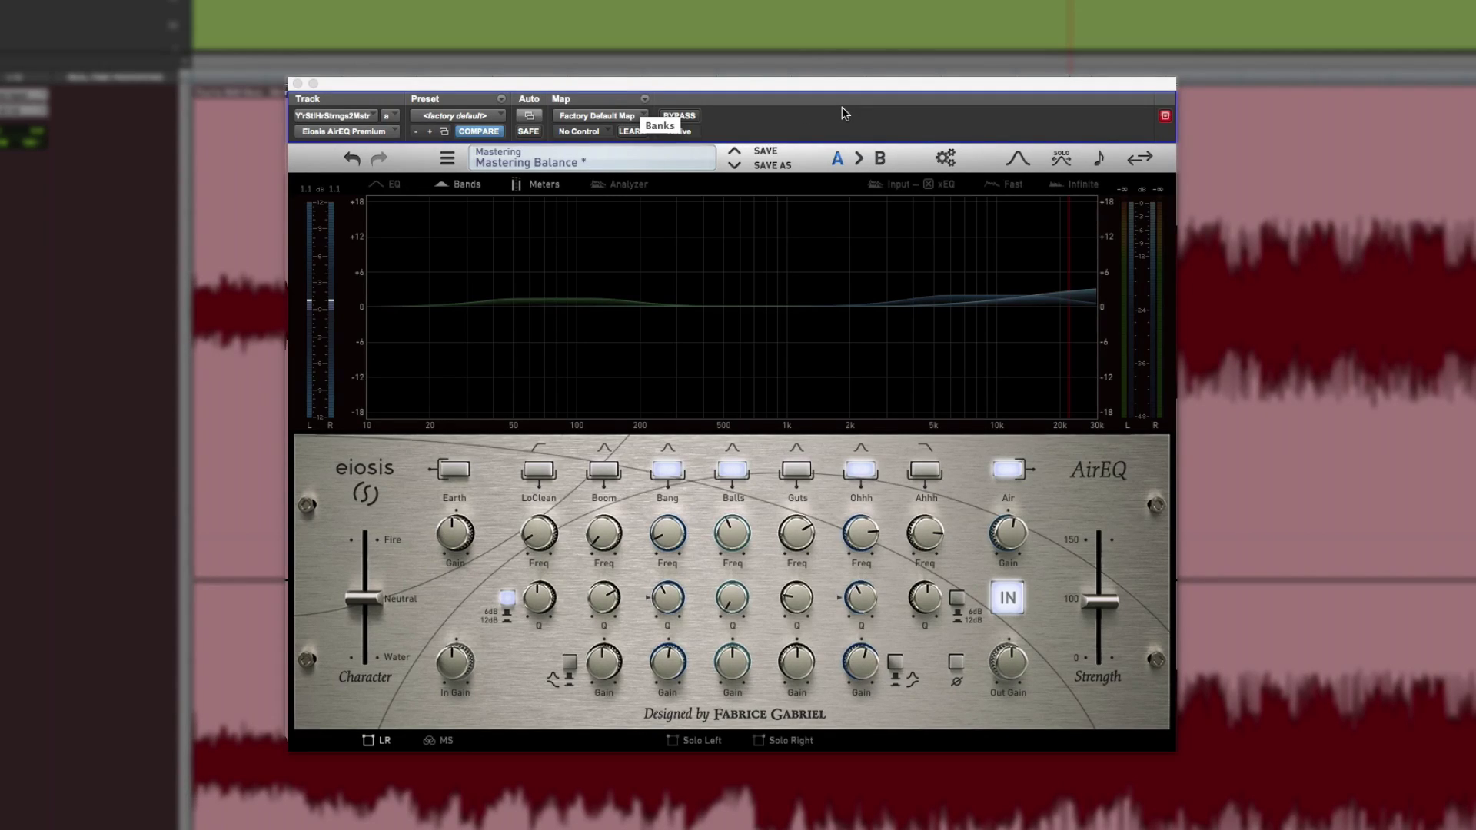
# Browse the factory preset categories and the Reset and Display options in the plug-in settings
pyautogui.click(664, 164)
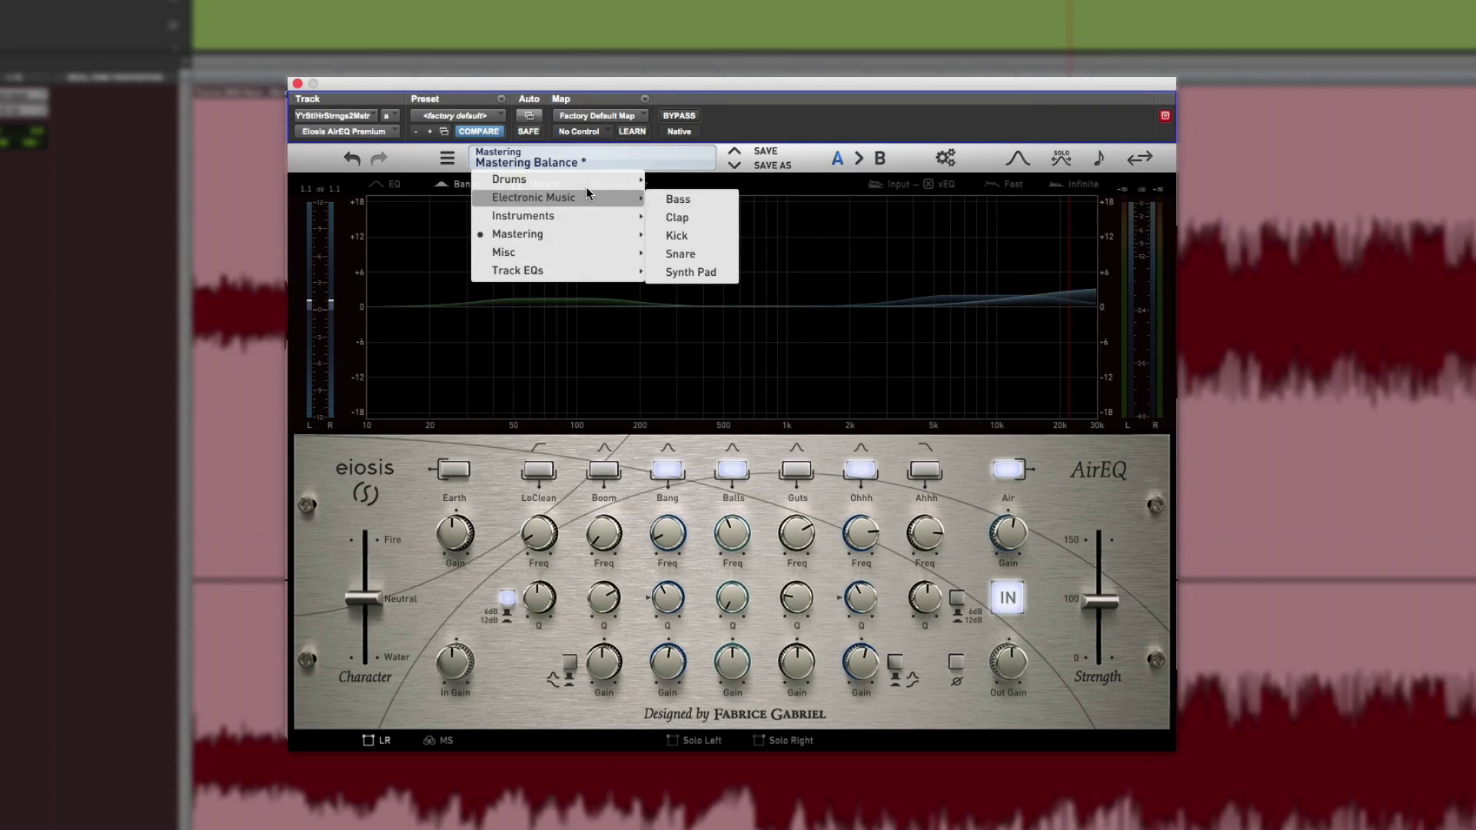
pyautogui.moveTo(584, 240)
pyautogui.moveTo(591, 276)
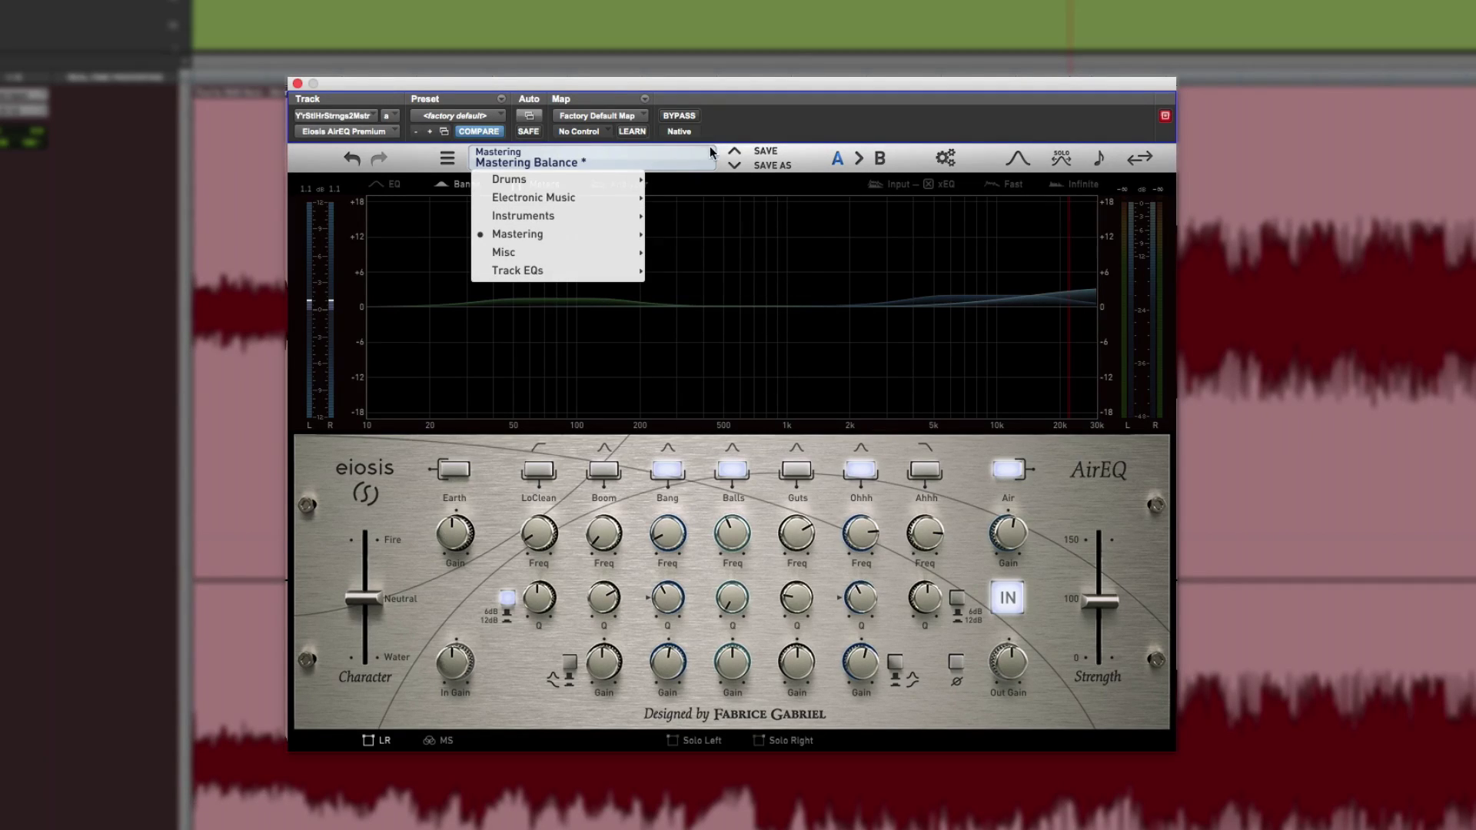
pyautogui.click(771, 135)
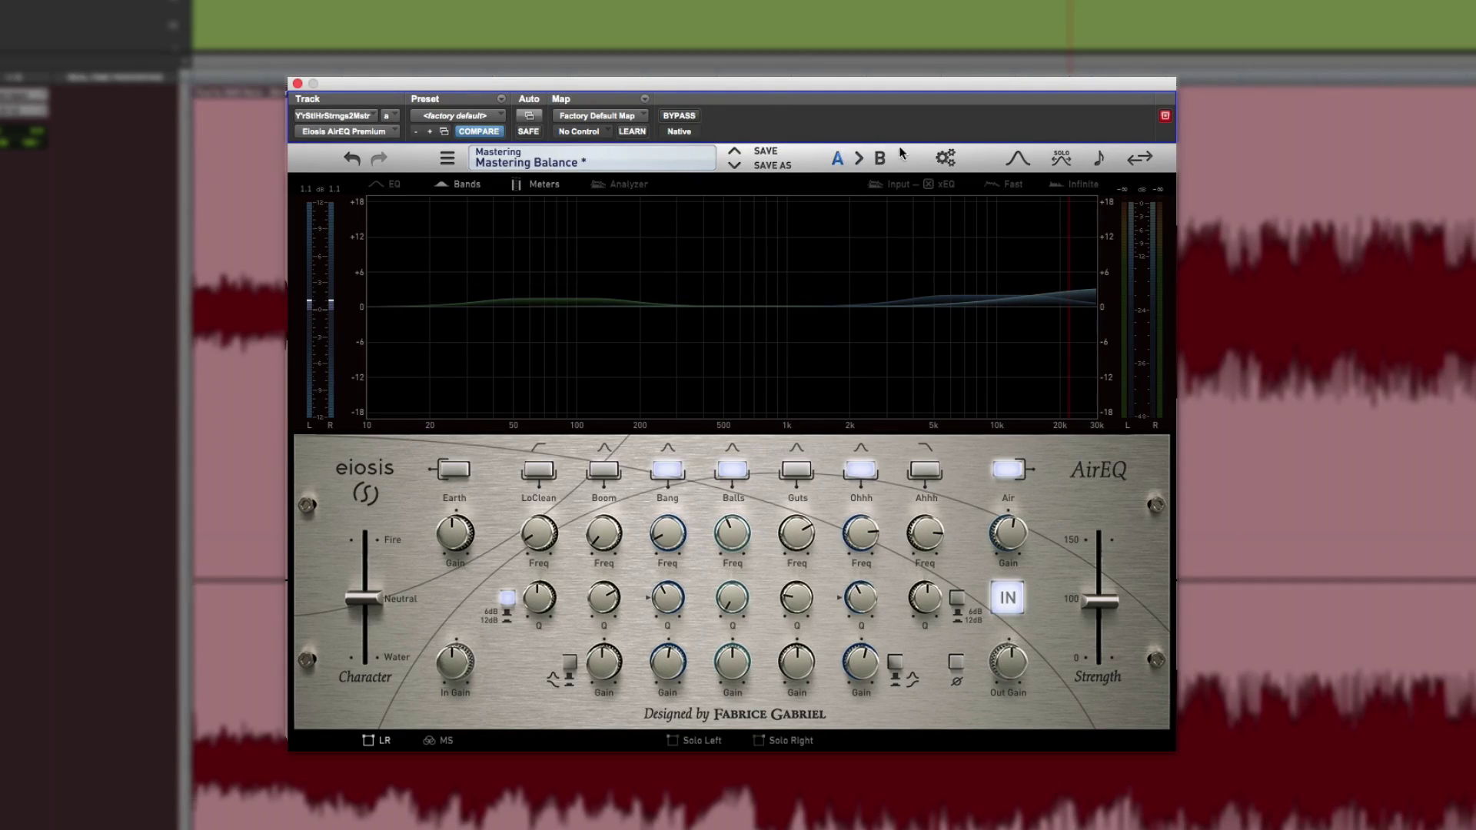
pyautogui.click(945, 158)
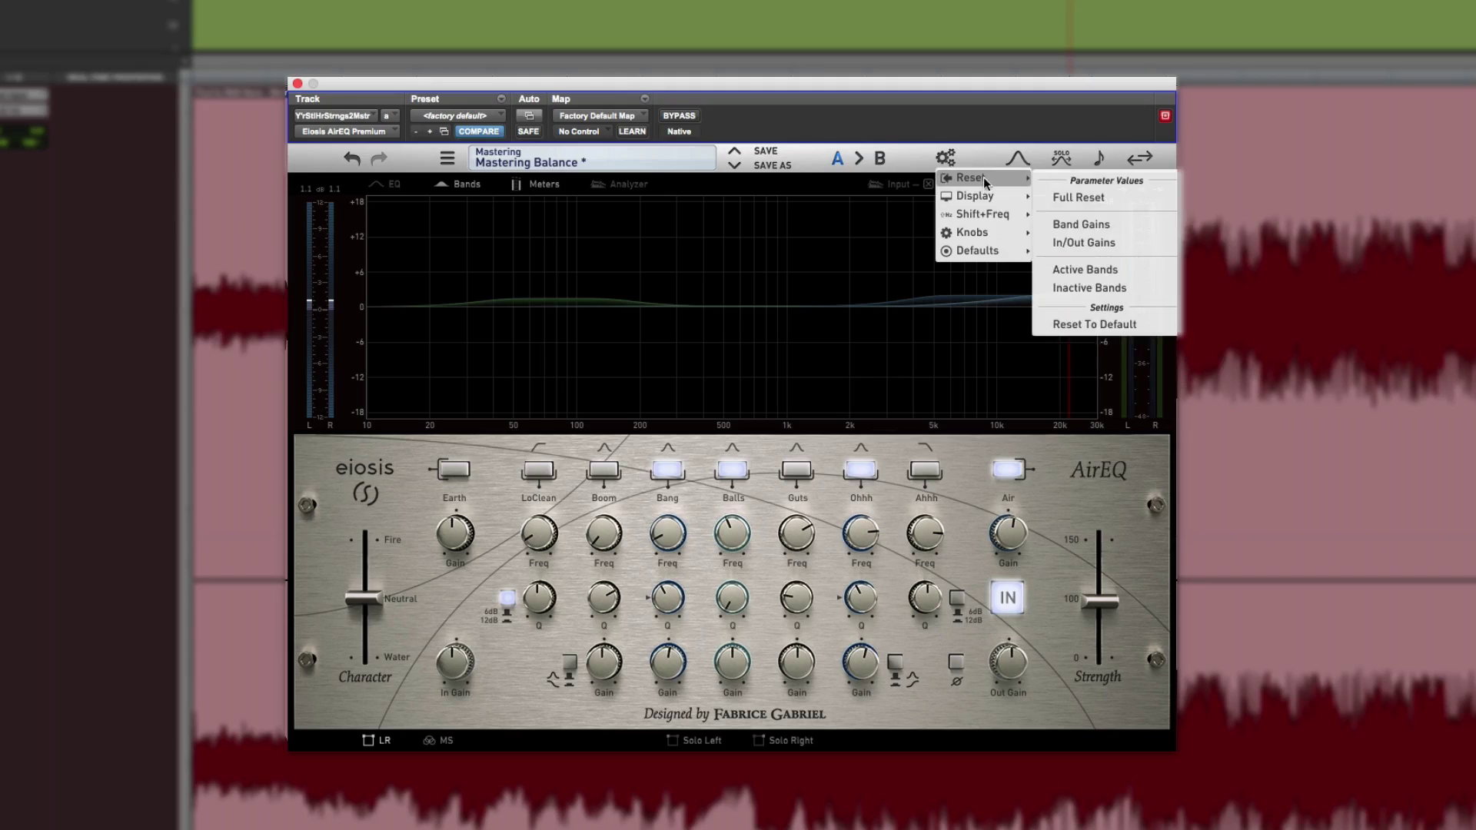
pyautogui.moveTo(976, 195)
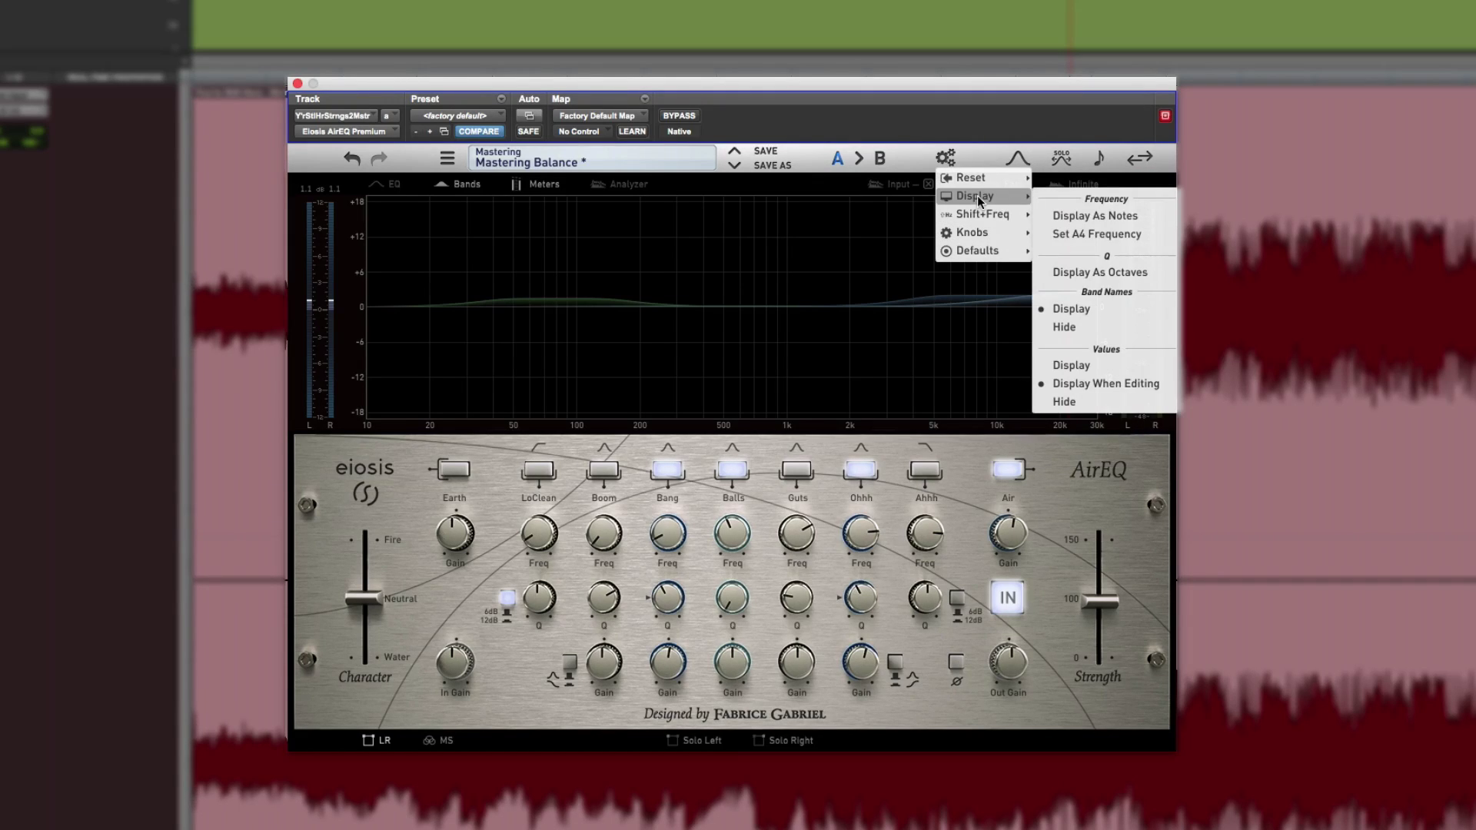
pyautogui.click(1055, 216)
# Toggle the curves and analyzer display off and back on
pyautogui.click(1019, 160)
pyautogui.click(1020, 159)
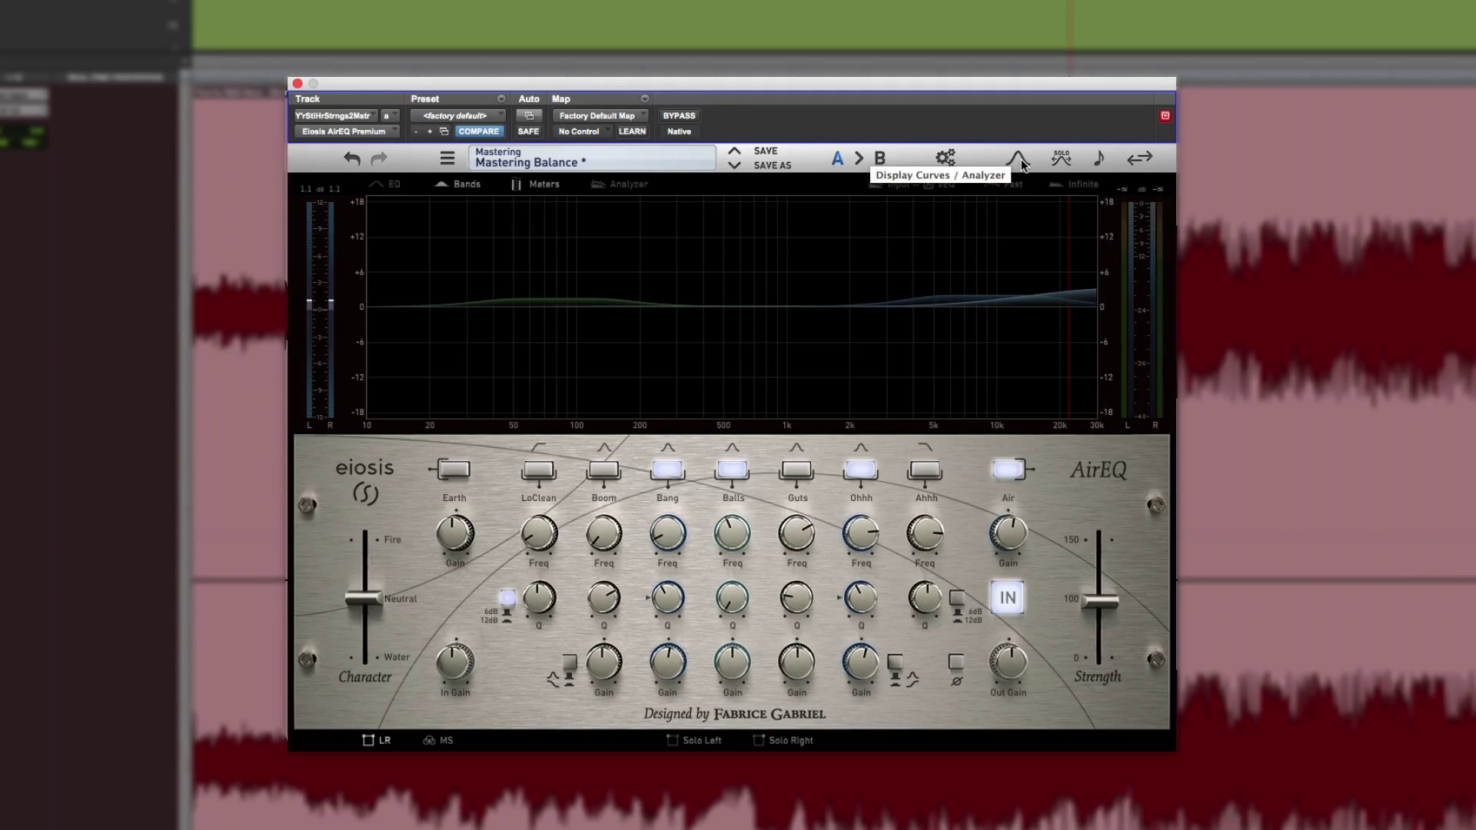
pyautogui.click(1020, 159)
pyautogui.click(1019, 160)
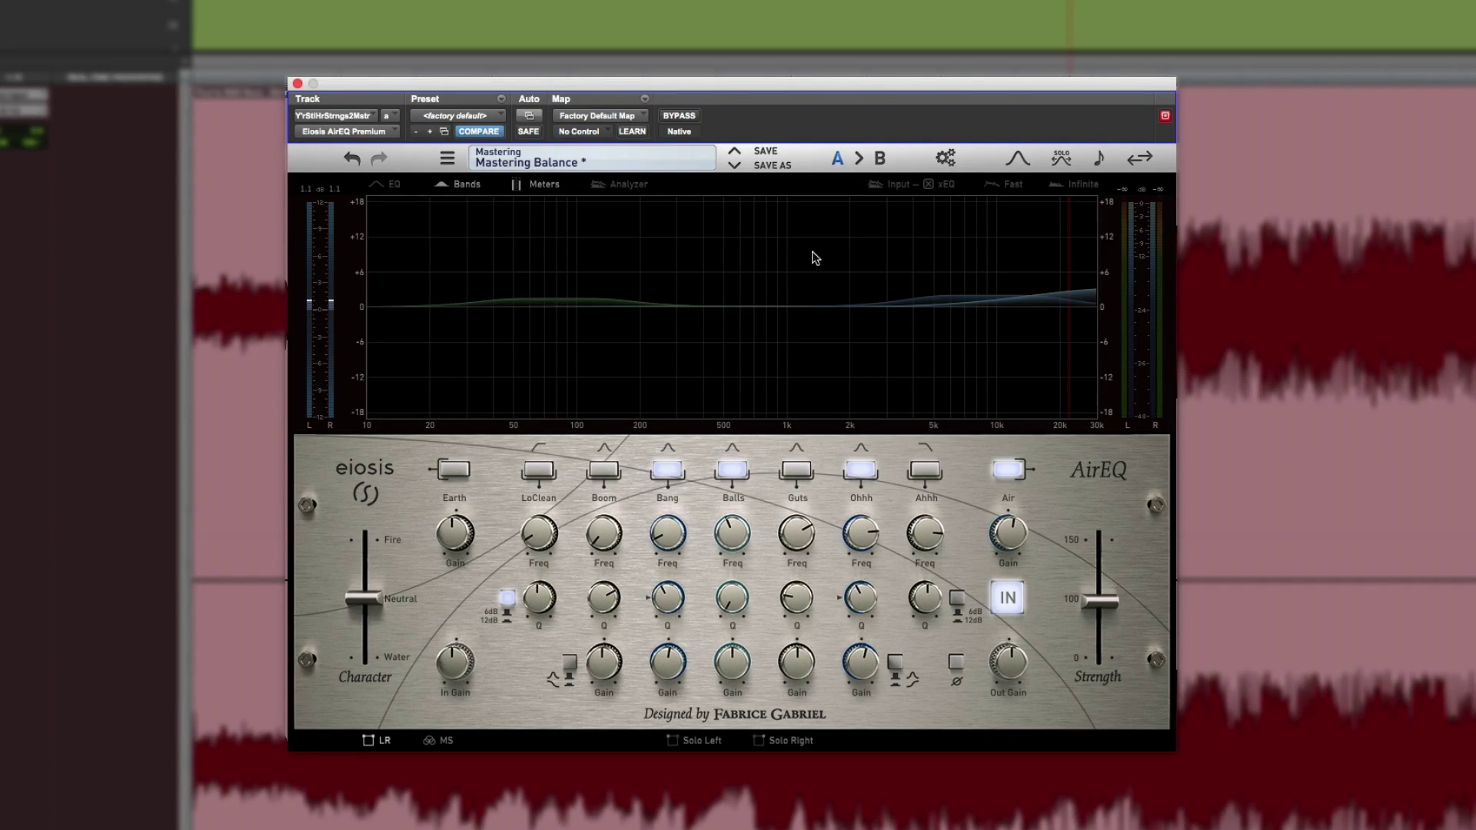
# Try the spectrum analyzer during playback, turn it off, and show the combined EQ curve
pyautogui.click(625, 187)
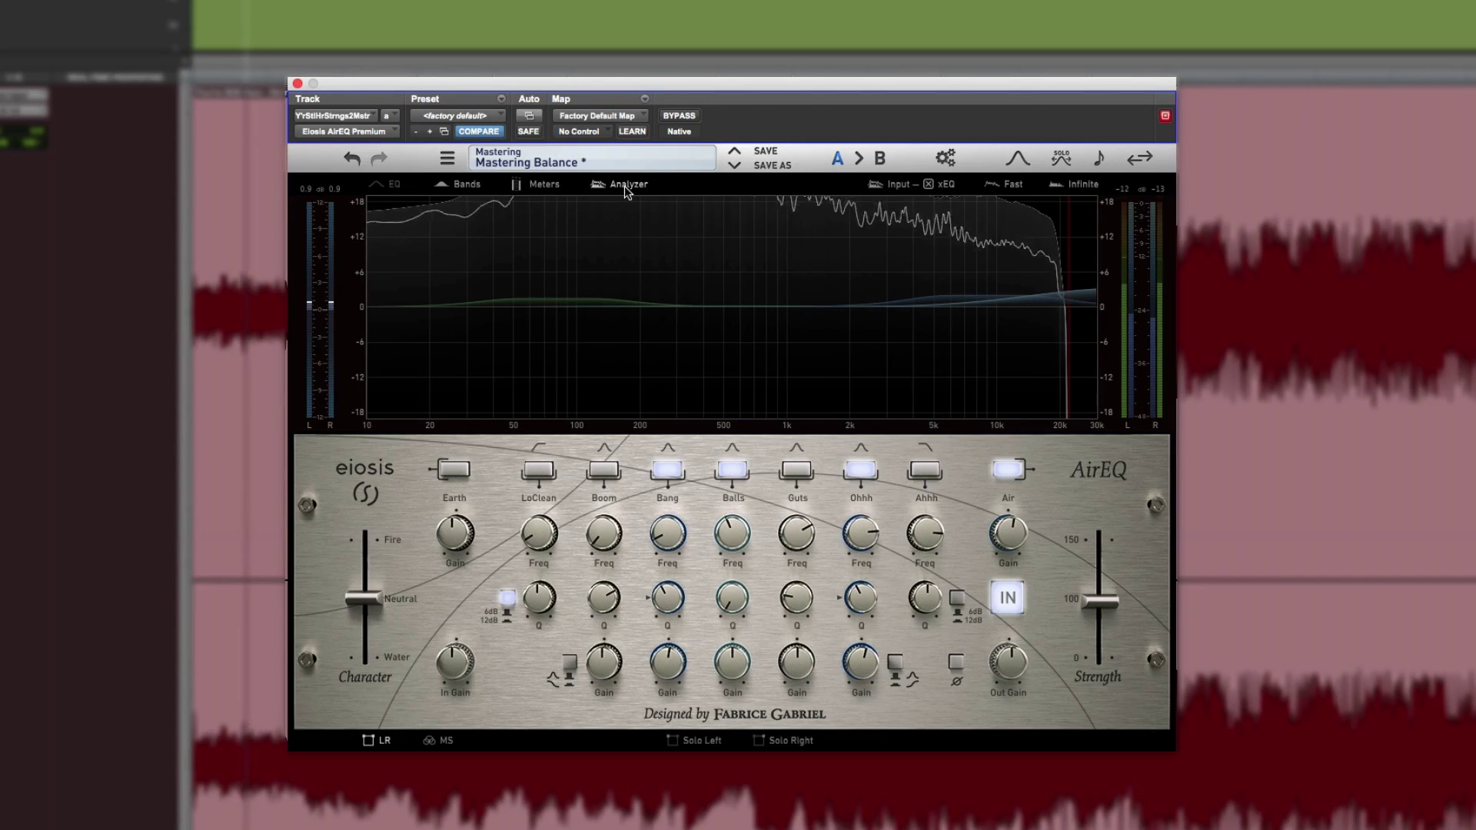
pyautogui.click(625, 186)
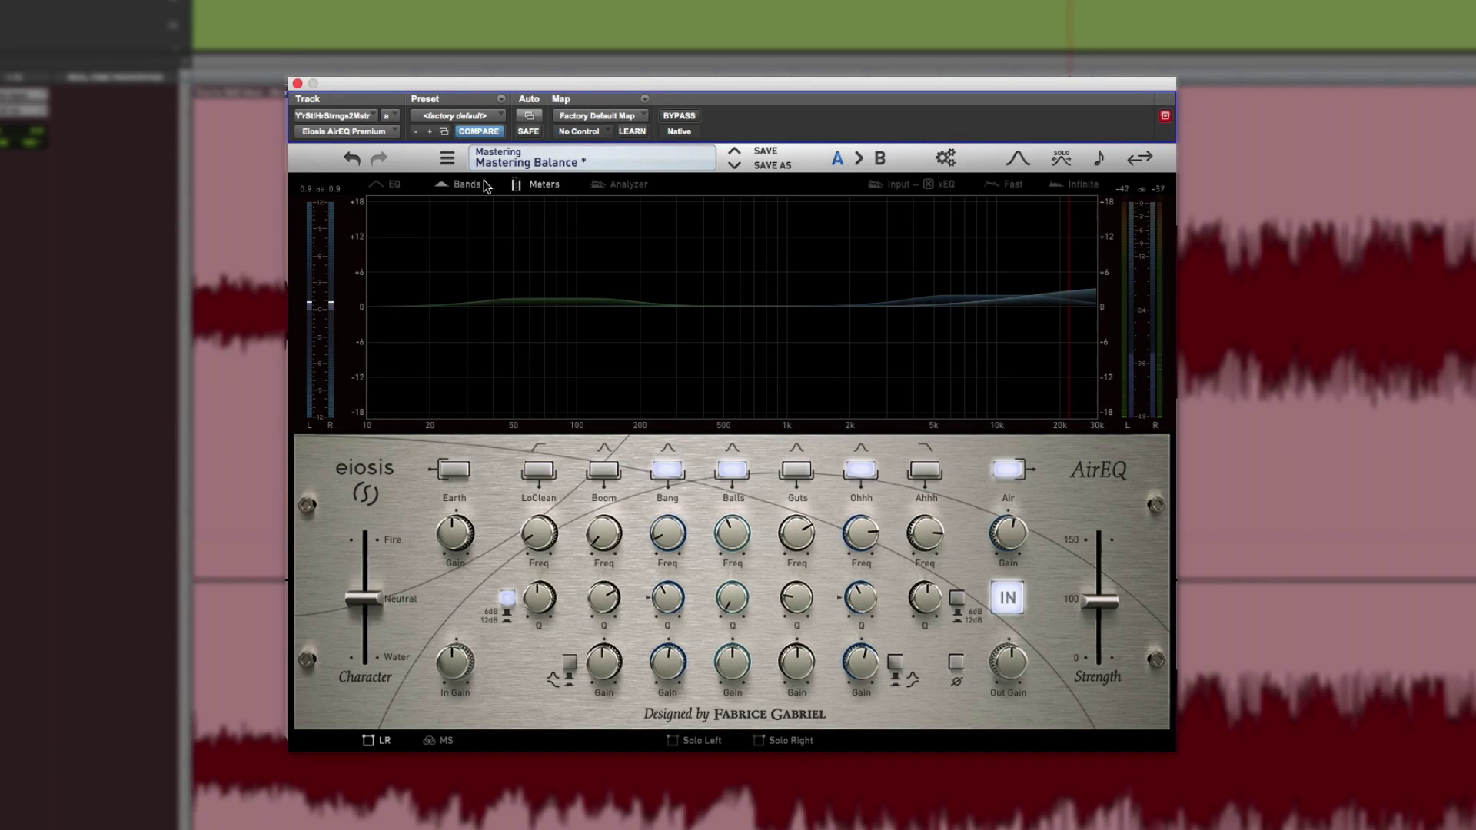
pyautogui.click(379, 187)
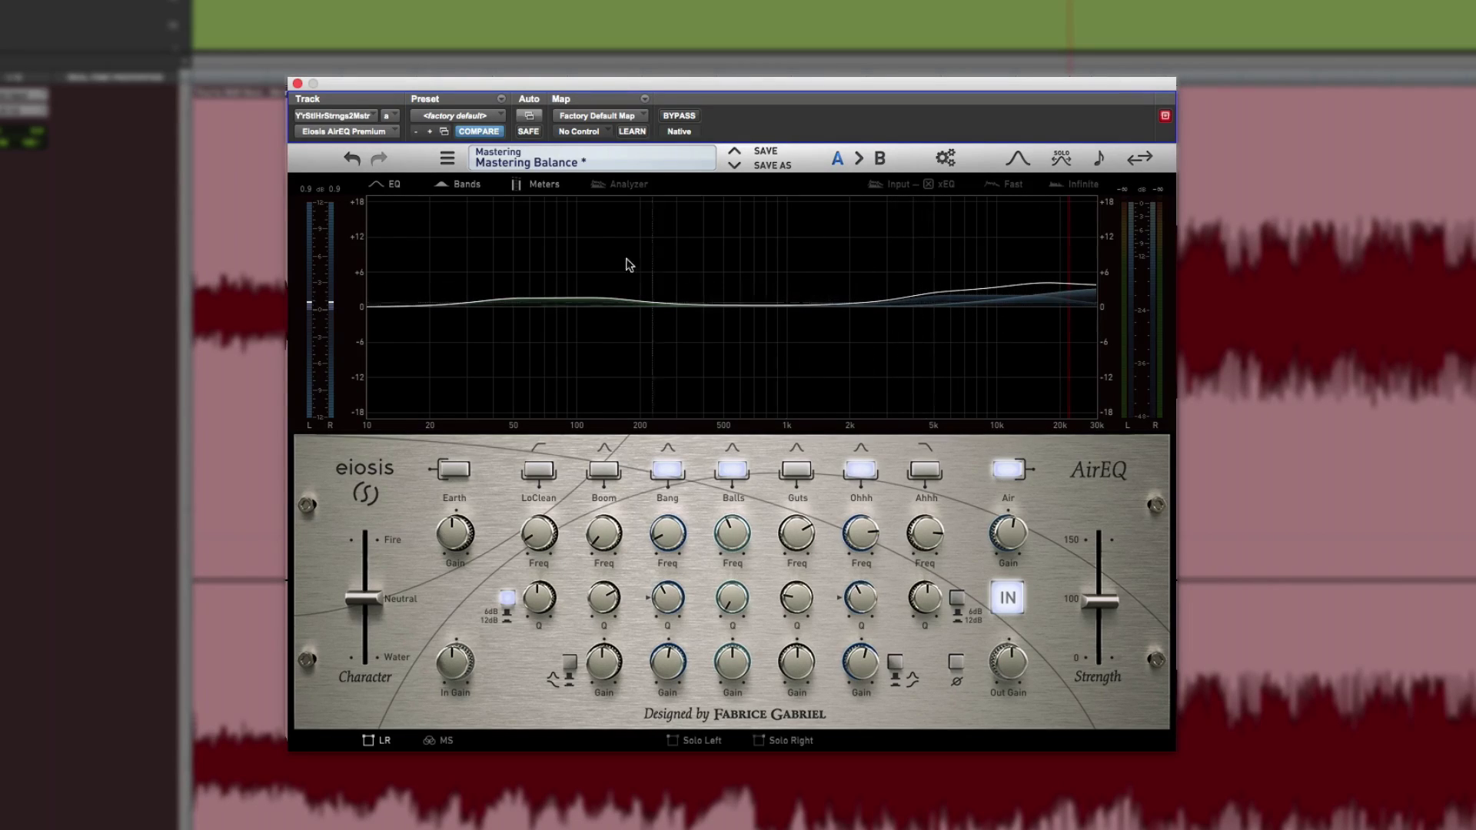
# Try boosting the Balls band with a Q of 3.80 and the Boom band, comparing the graph with and without the EQ curve
pyautogui.moveTo(731, 662); pyautogui.dragTo(761, 246)
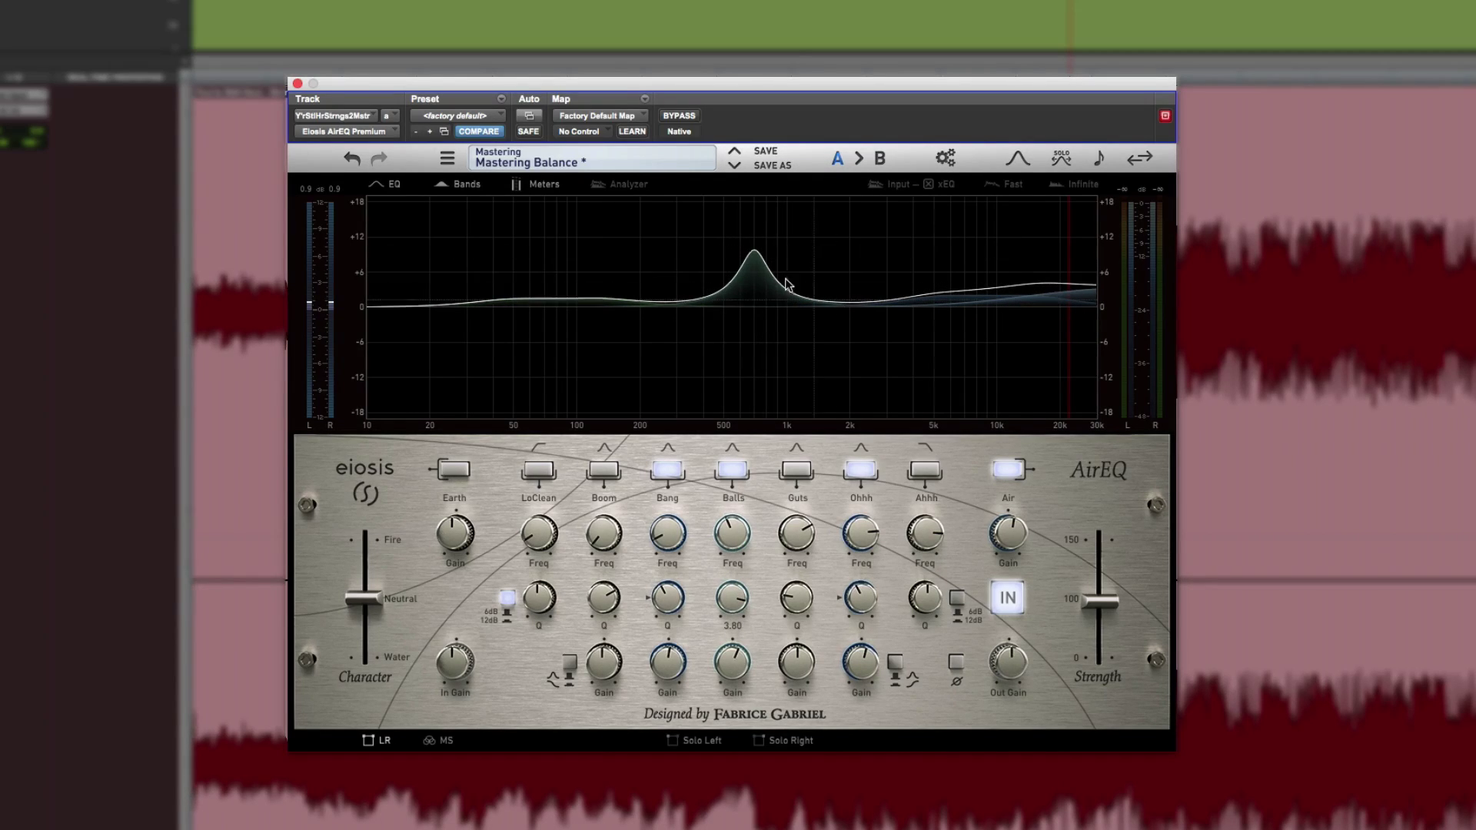
pyautogui.click(398, 192)
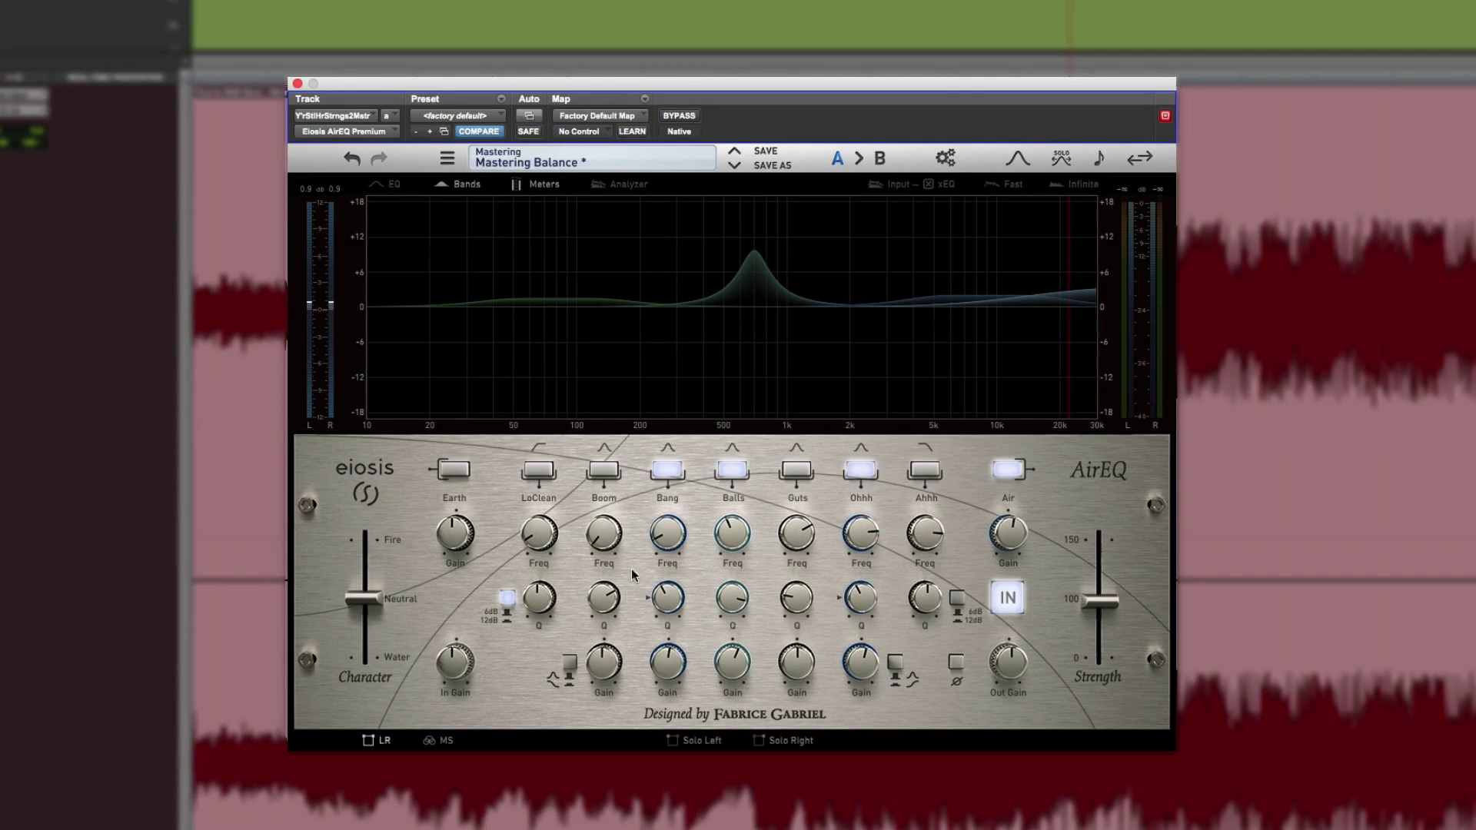
pyautogui.moveTo(605, 667); pyautogui.dragTo(608, 645)
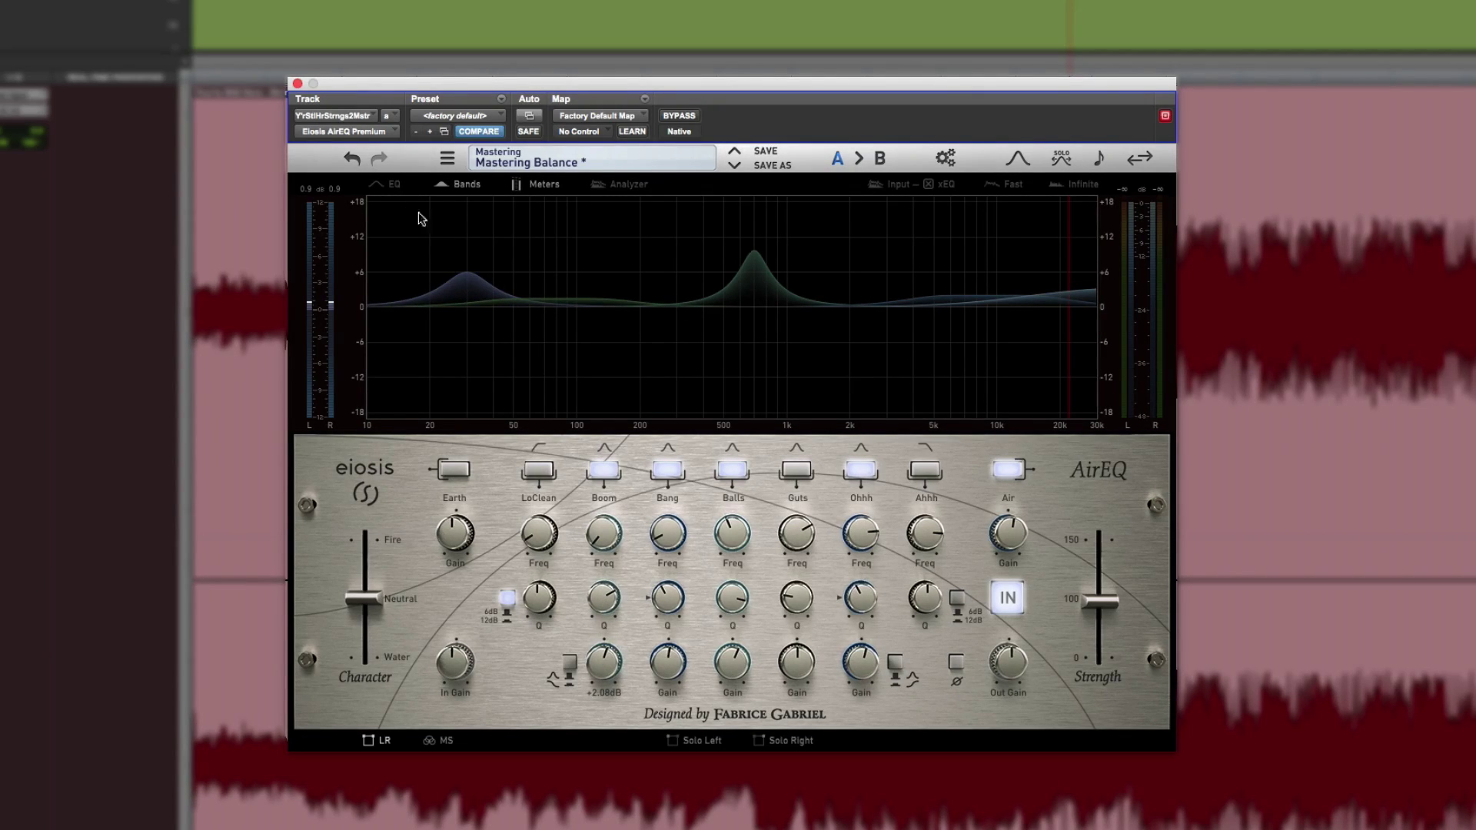
pyautogui.click(385, 185)
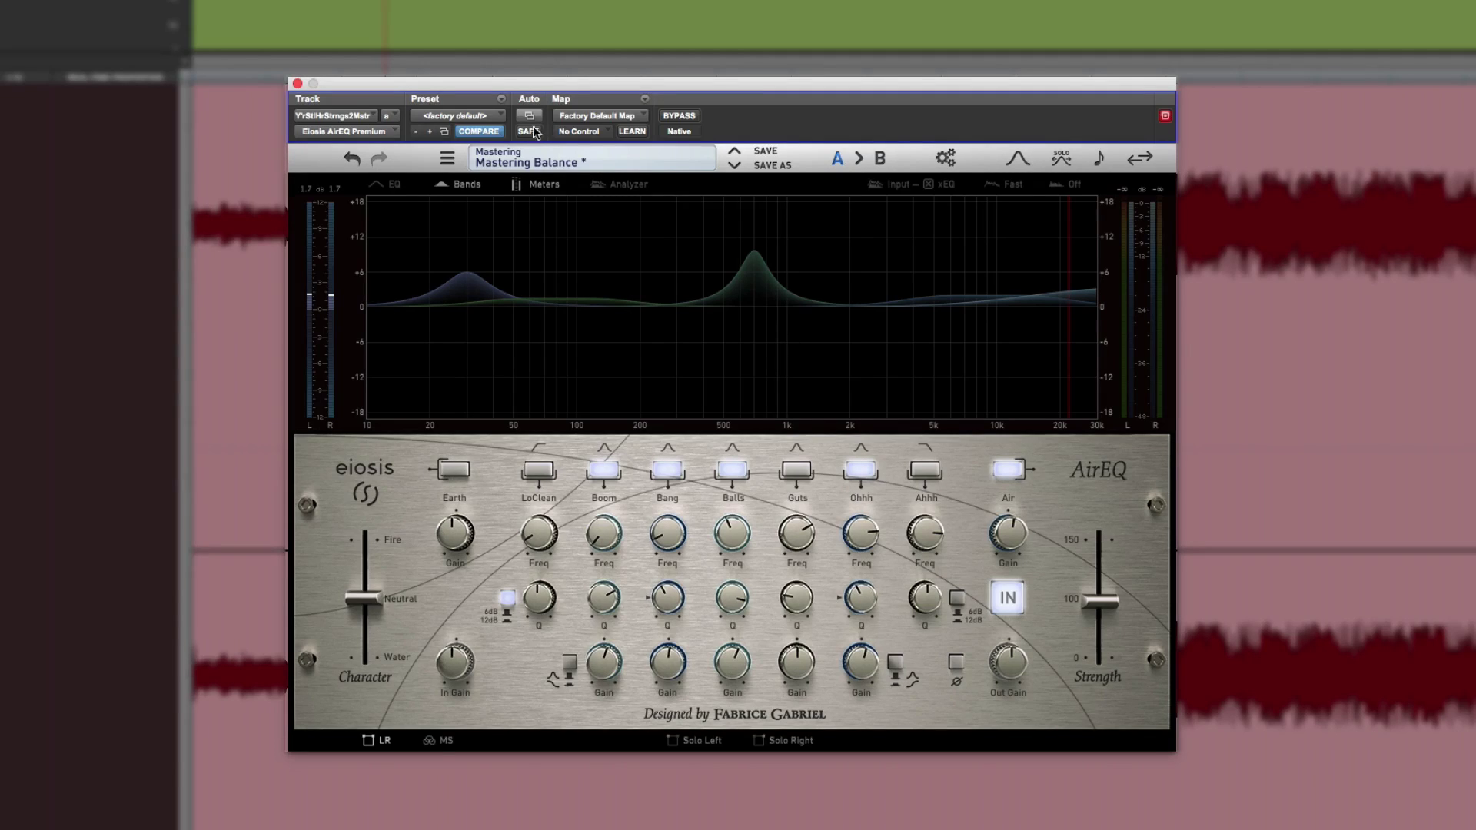
# Load the Mastering Balance preset from the Mastering category
pyautogui.click(537, 159)
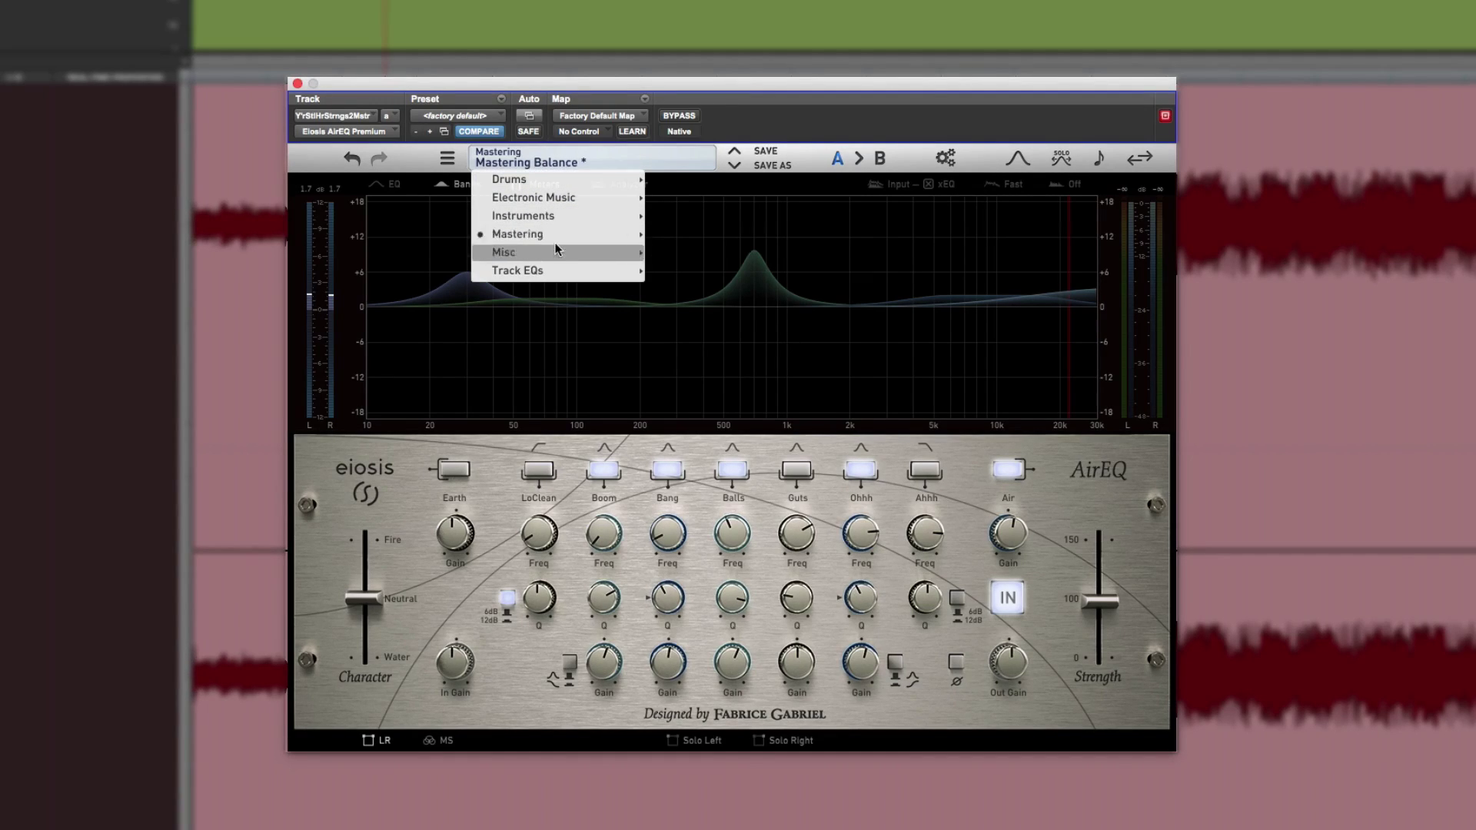
pyautogui.moveTo(554, 234)
pyautogui.click(694, 241)
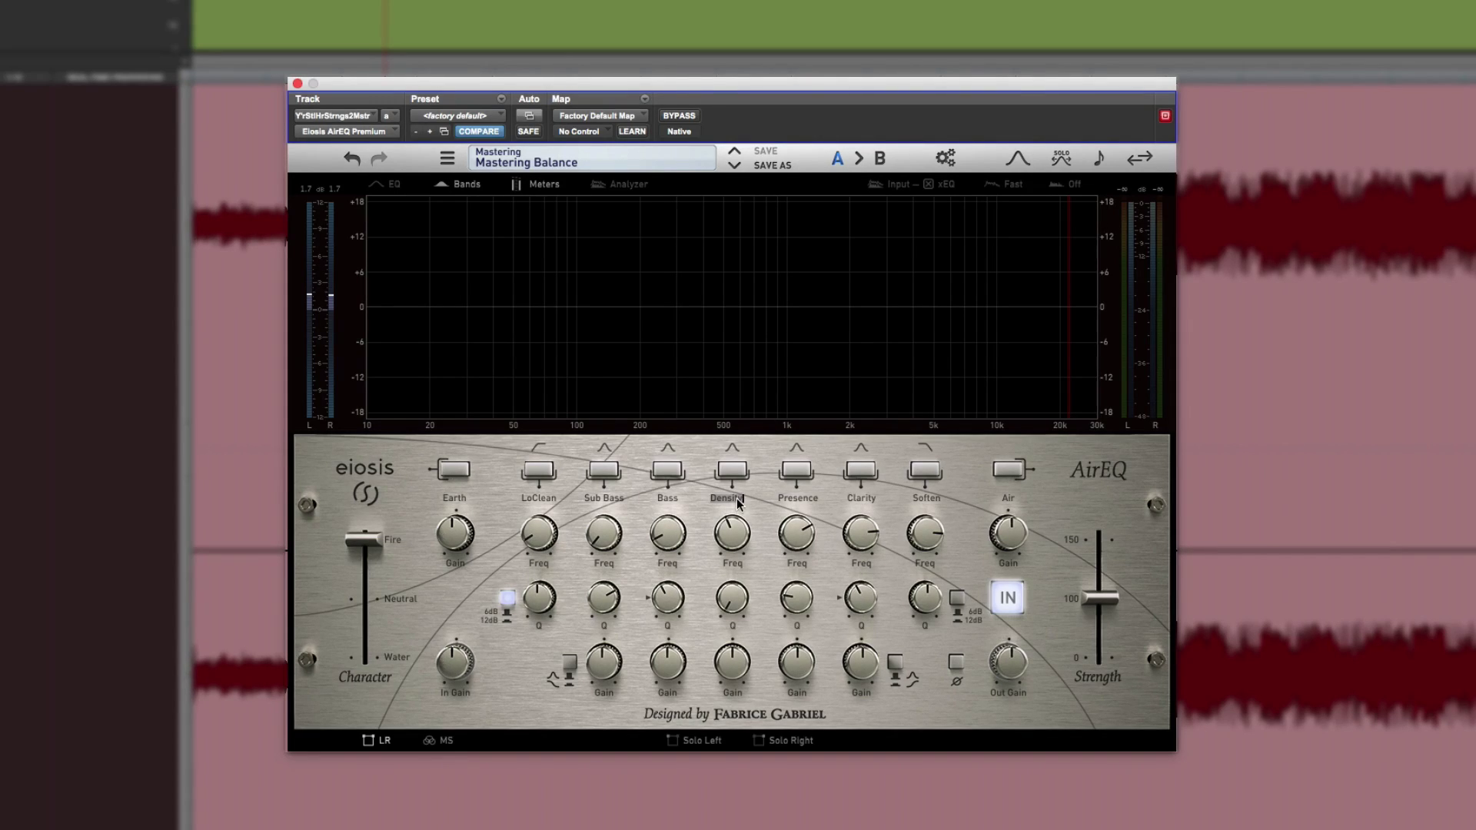
# Rename the Density band to Balls, Sub Bass to Boom, Presence to Guts and Clarity to Ahhh
pyautogui.write('alls')
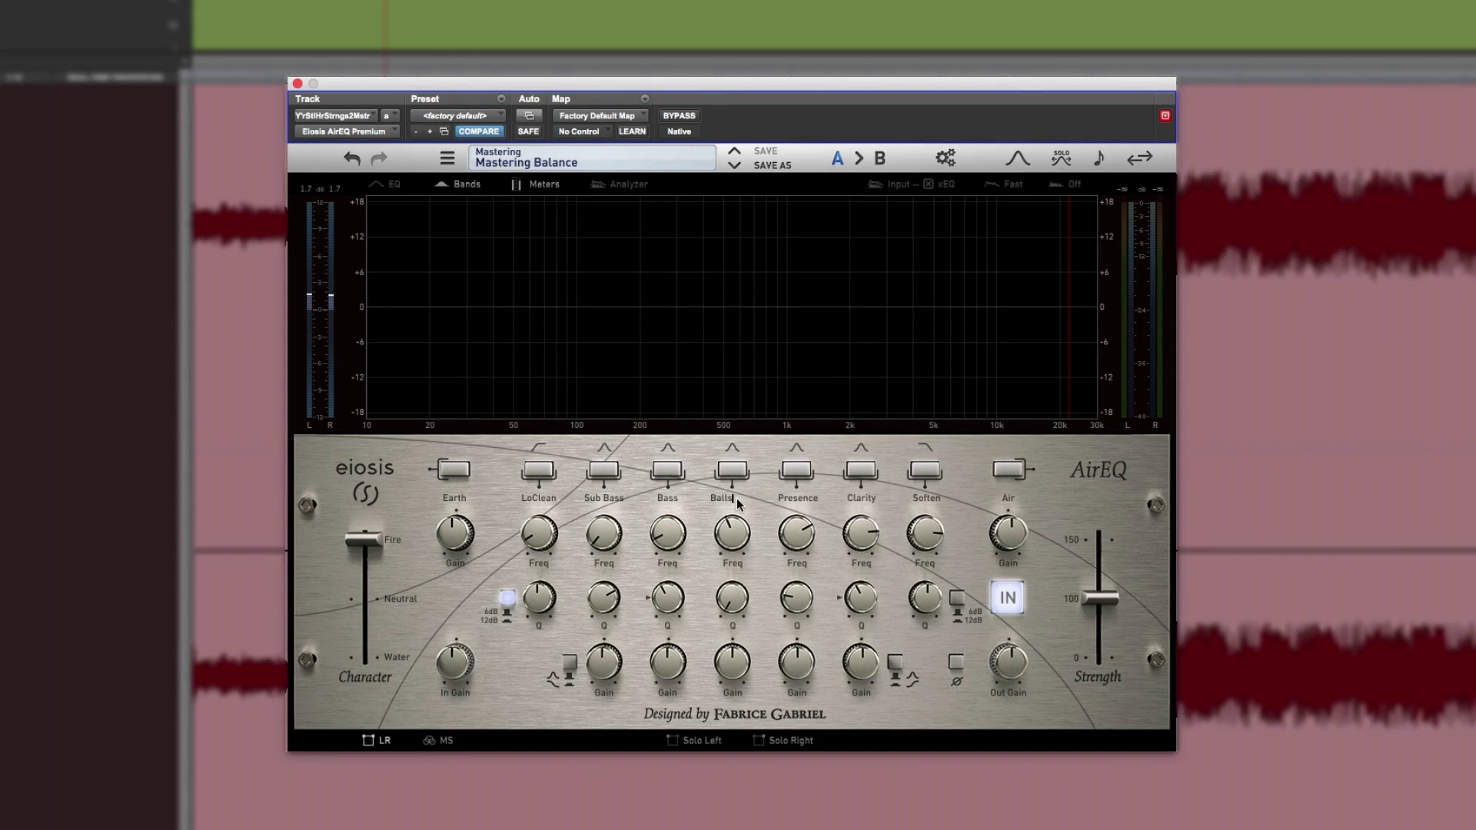
pyautogui.press('Return')
pyautogui.doubleClick(613, 500)
pyautogui.write('Boo')
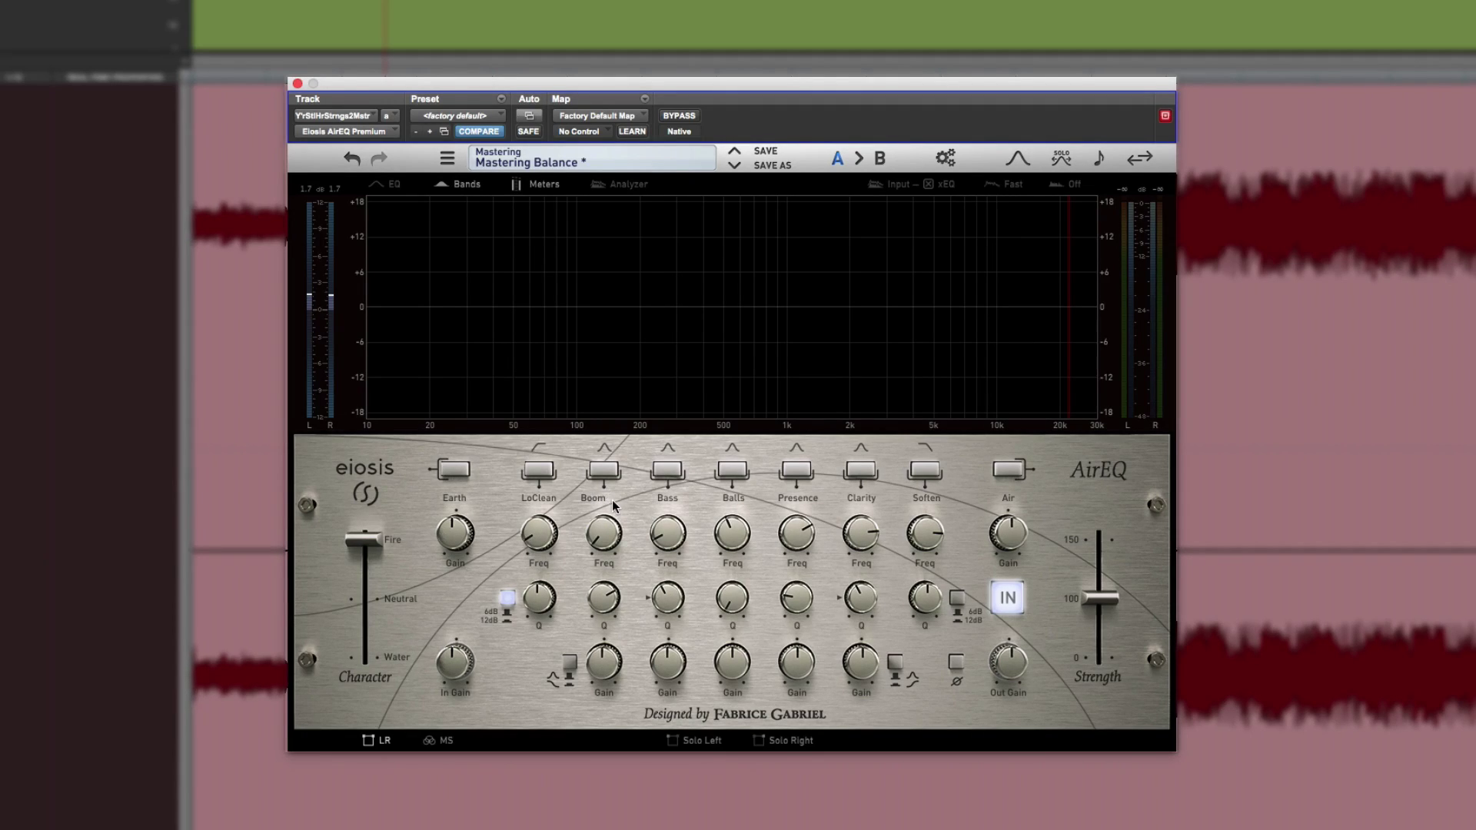
pyautogui.write('m')
pyautogui.press('Return')
pyautogui.doubleClick(861, 500)
pyautogui.write('Ahhh')
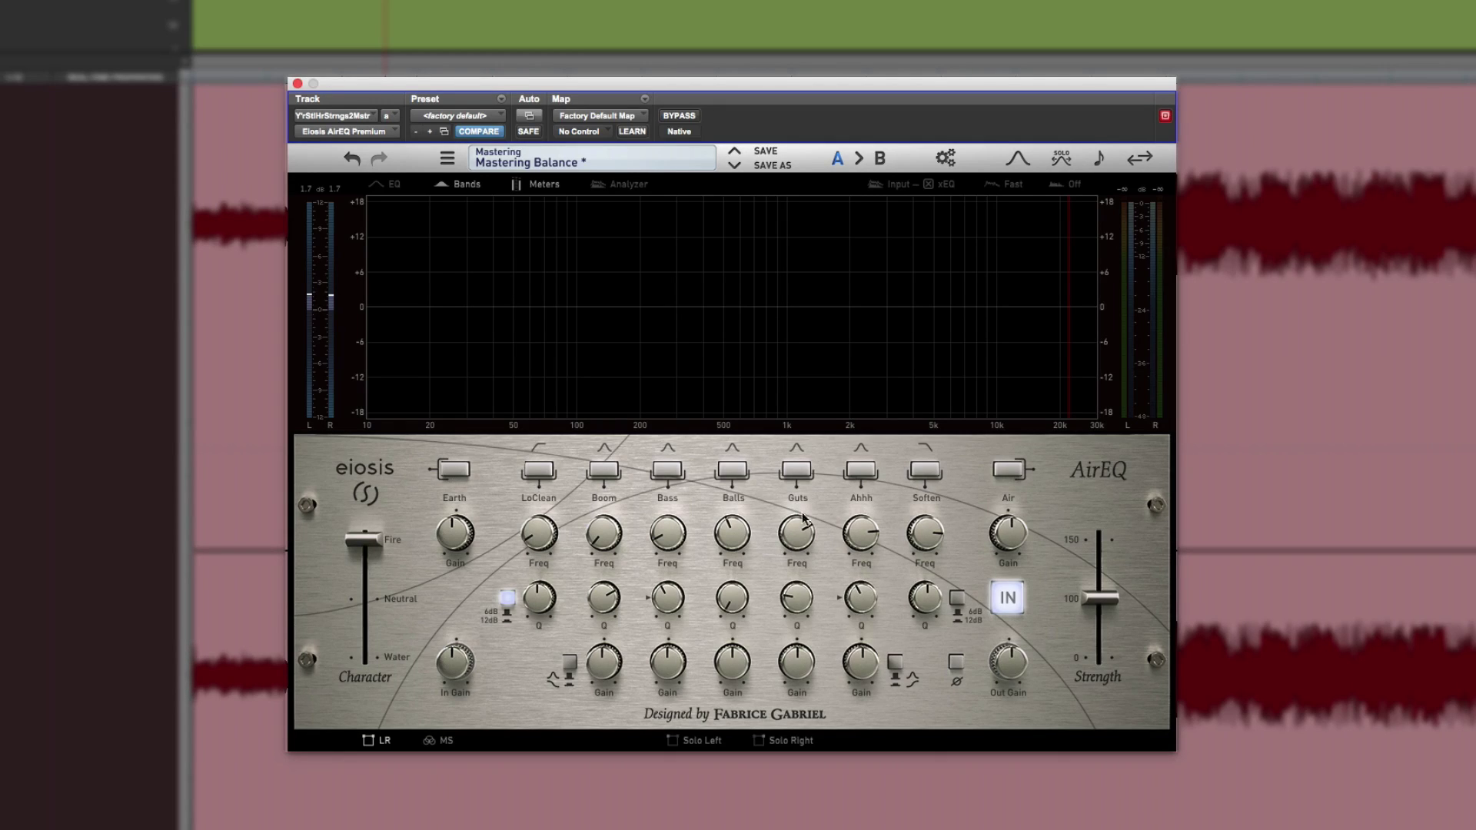
# Set the Character to Neutral and boost the Ahhh band by 2.42 dB at 4.62 kHz
pyautogui.moveTo(372, 541); pyautogui.dragTo(365, 602)
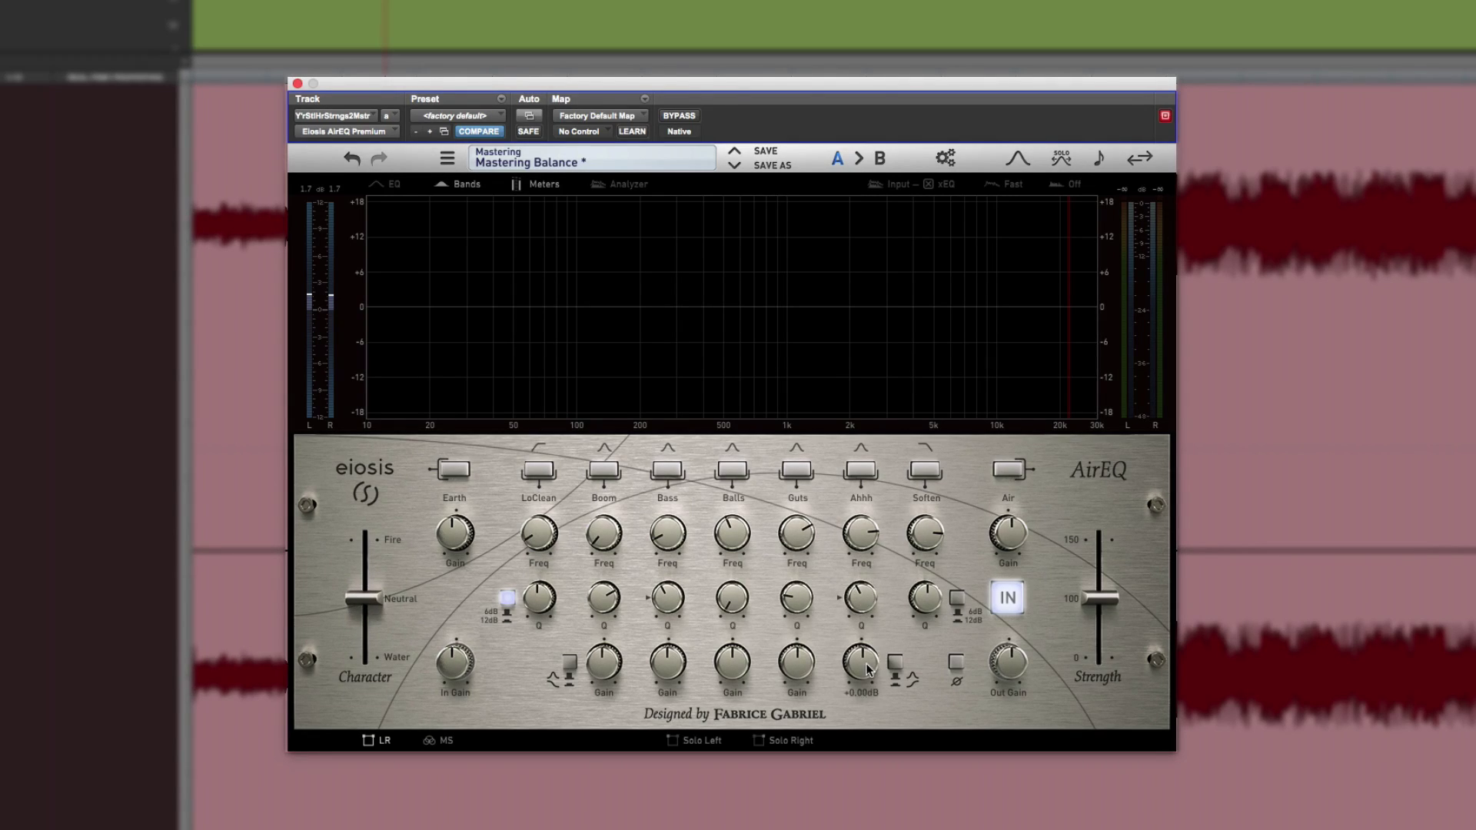
pyautogui.moveTo(872, 666); pyautogui.dragTo(871, 630)
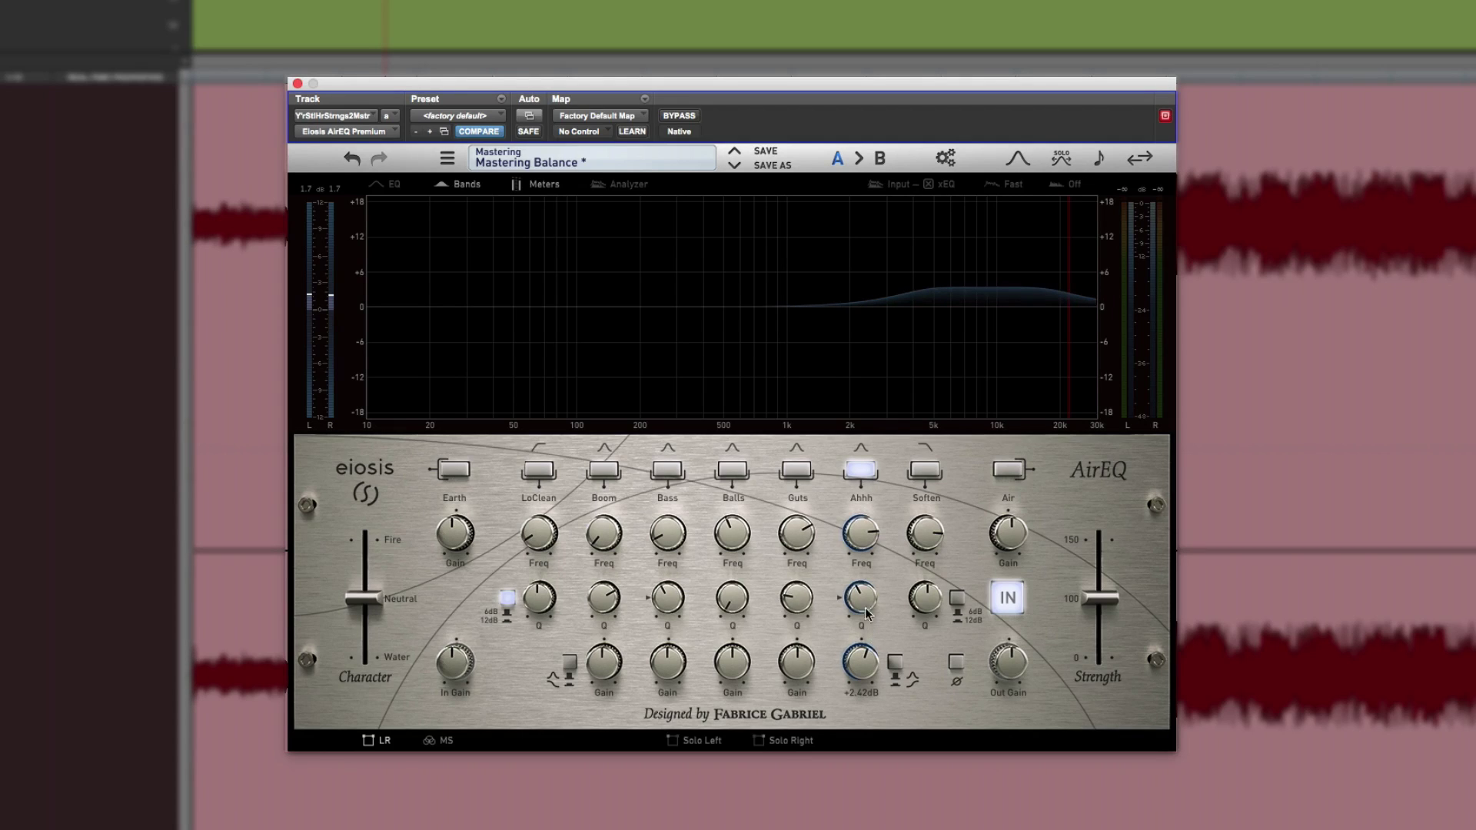
pyautogui.moveTo(864, 550); pyautogui.dragTo(862, 570)
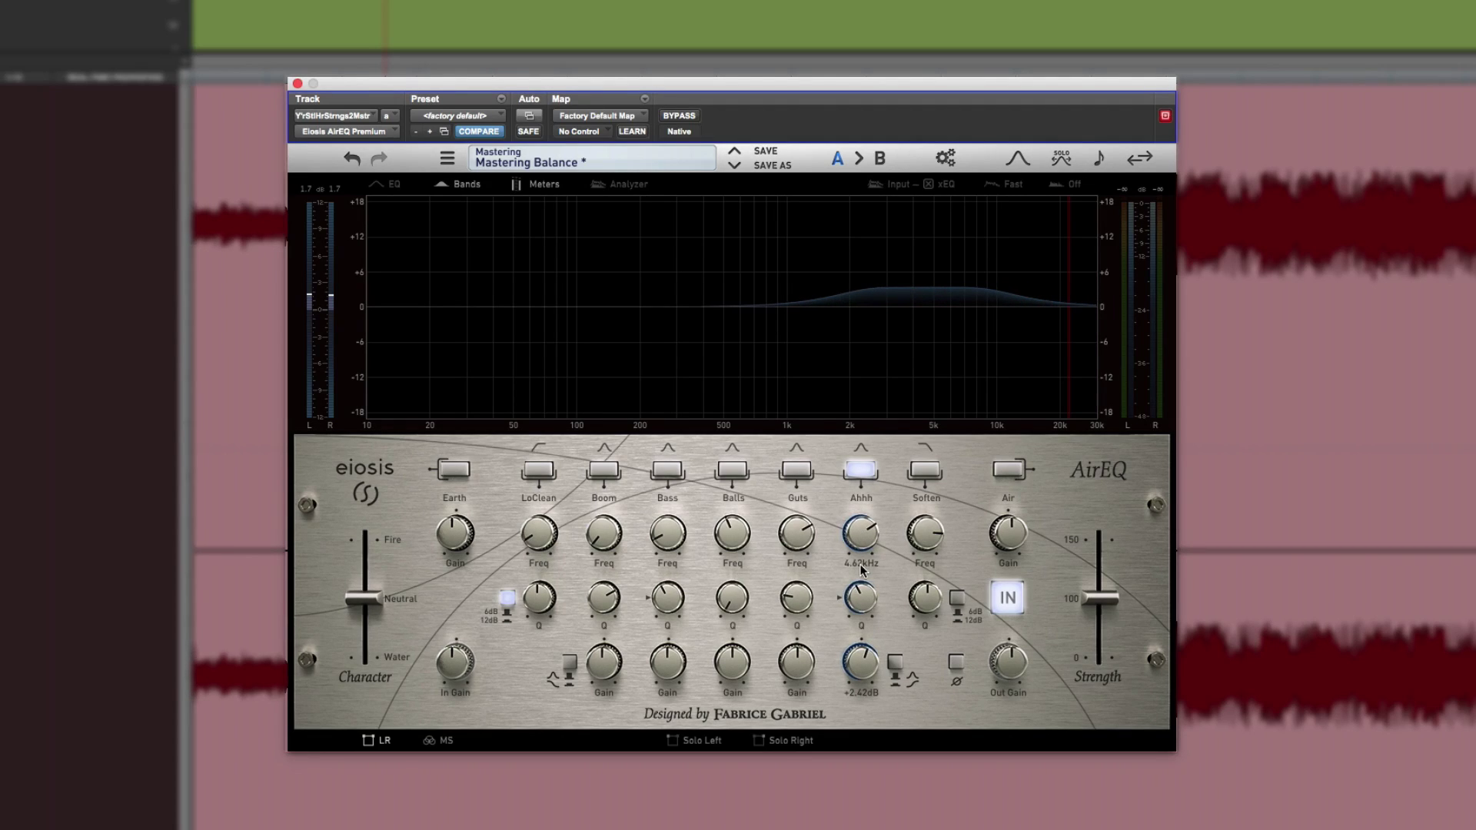
# Play the track and compare the sound with the plug-in bypassed and active
pyautogui.click(1291, 115)
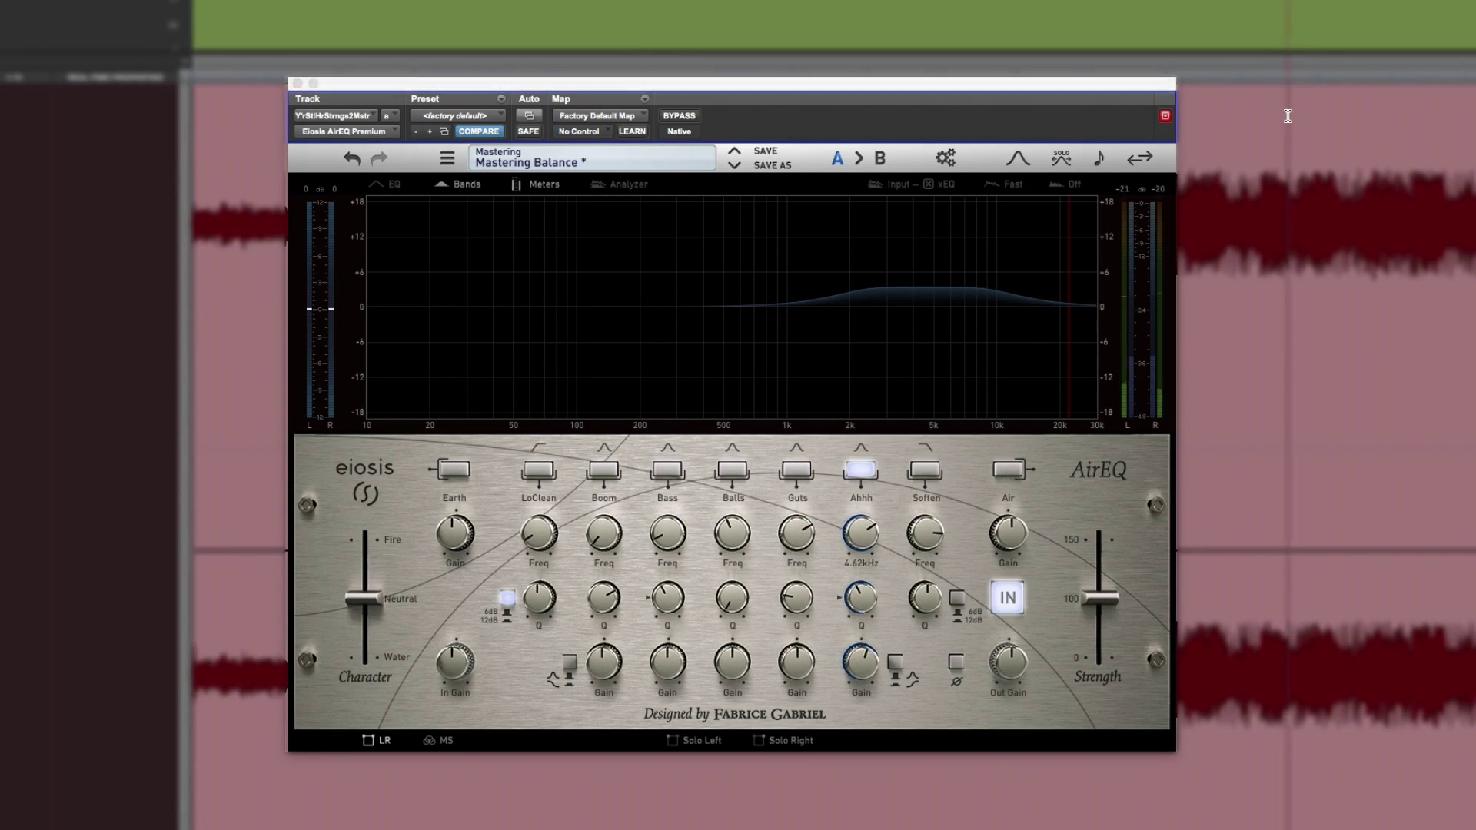
pyautogui.press('space')
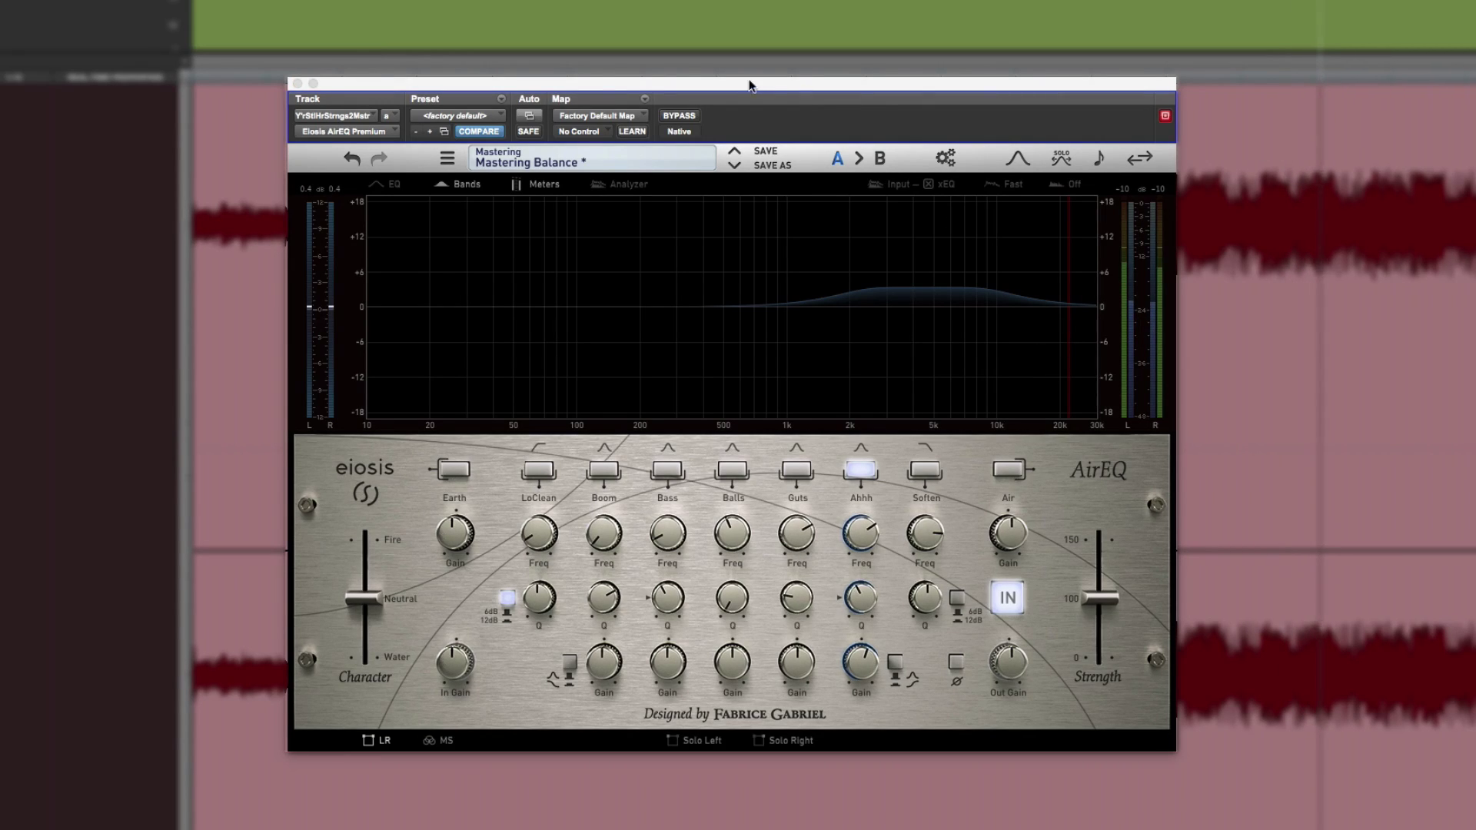
pyautogui.click(679, 115)
pyautogui.click(678, 116)
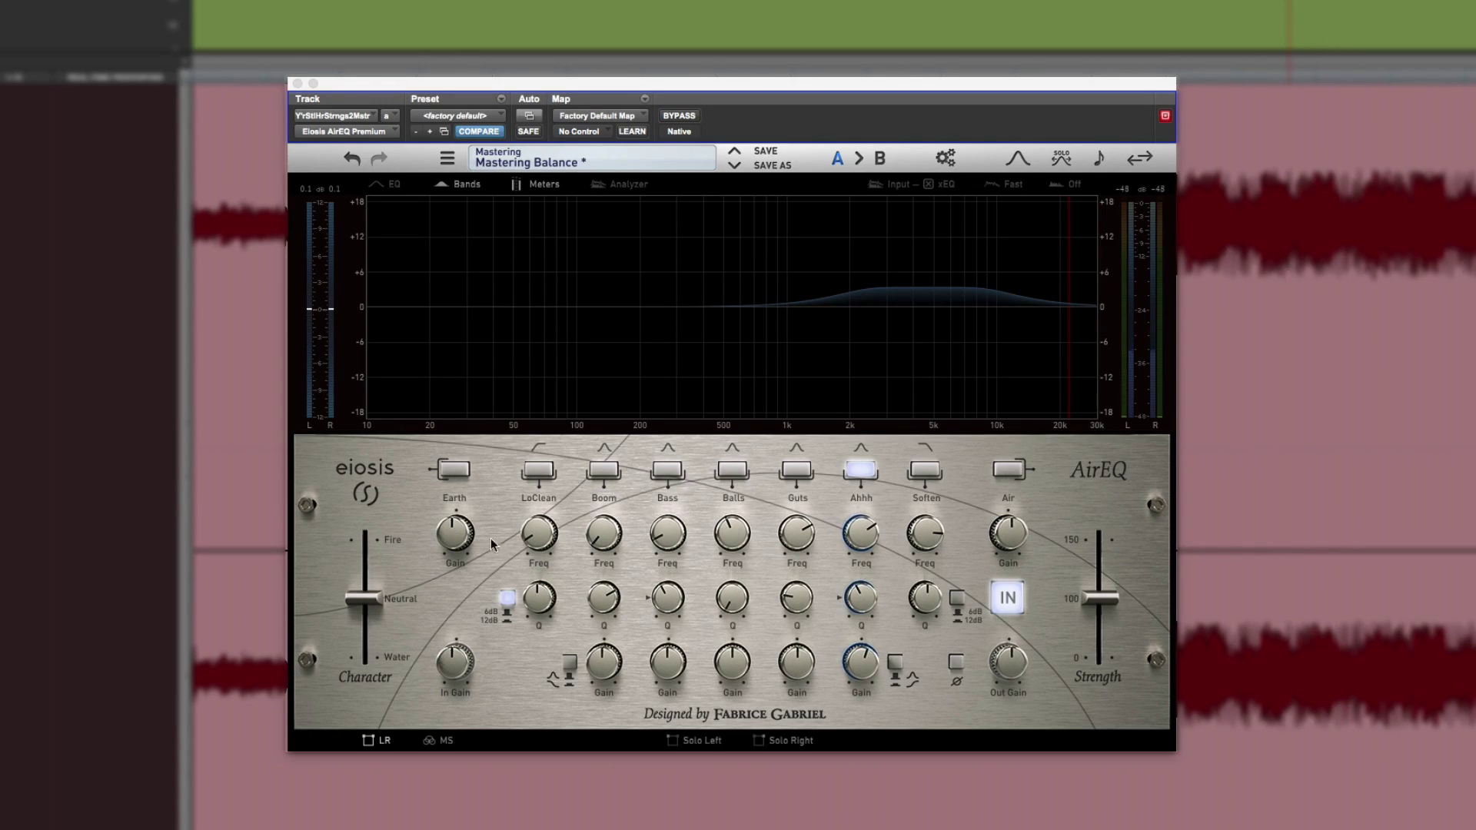
# Switch the Ahhh band to the global character, trying the Character slider before and after and returning it to Neutral
pyautogui.moveTo(365, 604)
pyautogui.mouseDown()
pyautogui.moveTo(356, 526)
pyautogui.moveTo(358, 671)
pyautogui.moveTo(348, 519)
pyautogui.moveTo(372, 686)
pyautogui.moveTo(358, 513)
pyautogui.moveTo(371, 598)
pyautogui.mouseUp()
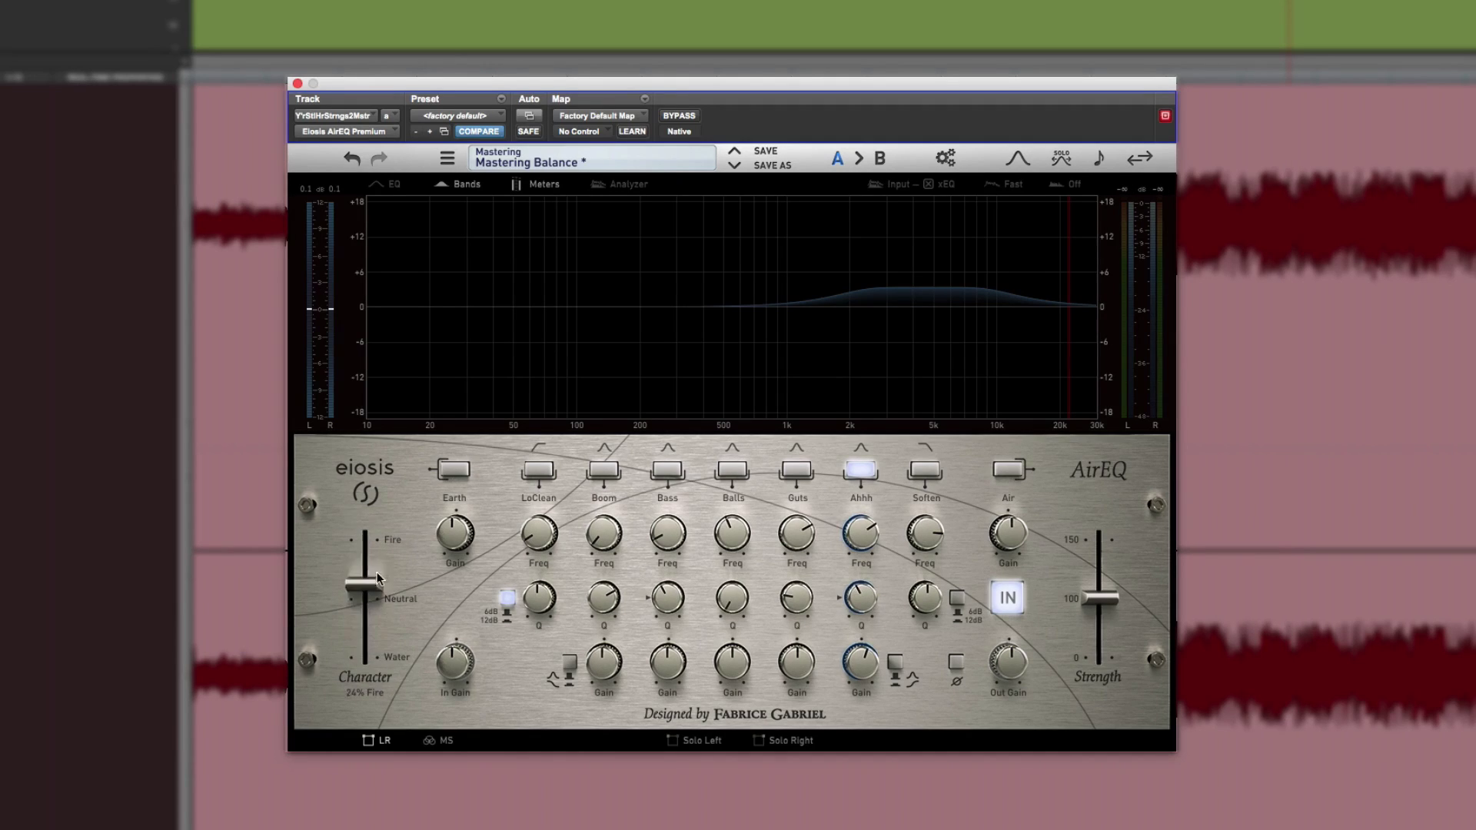
pyautogui.moveTo(364, 659); pyautogui.dragTo(377, 599)
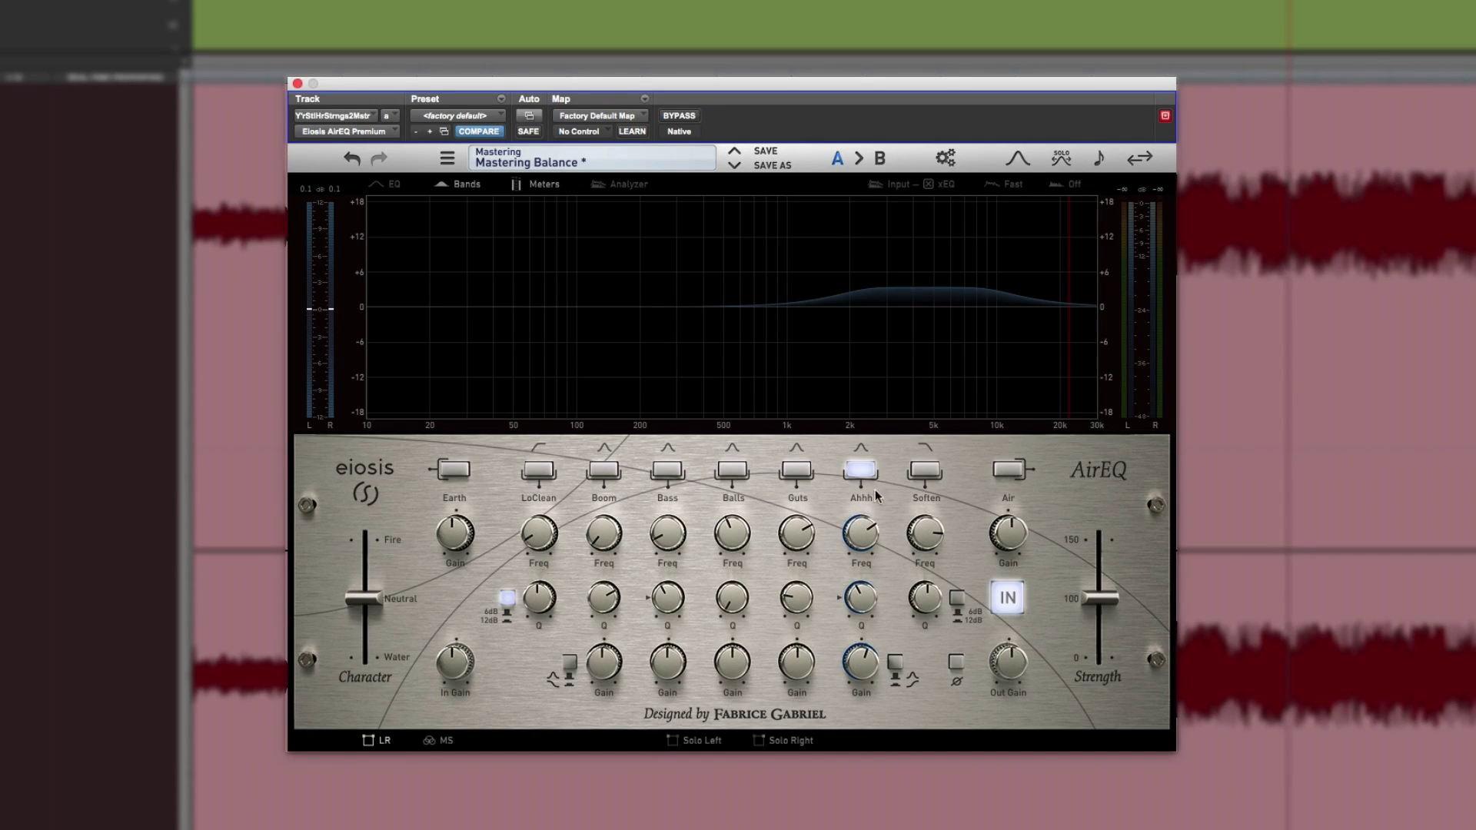
pyautogui.click(856, 455)
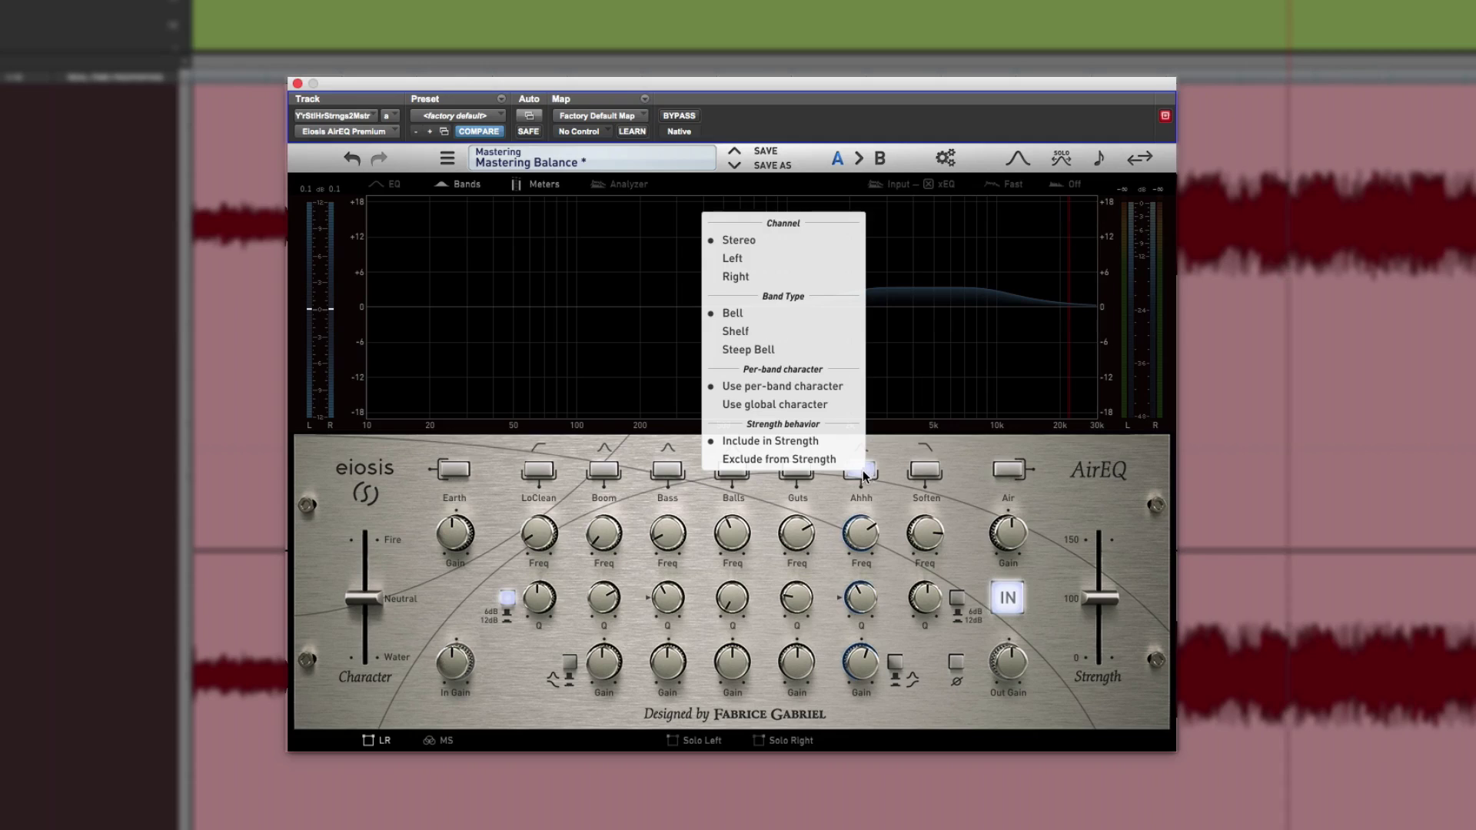
pyautogui.click(828, 406)
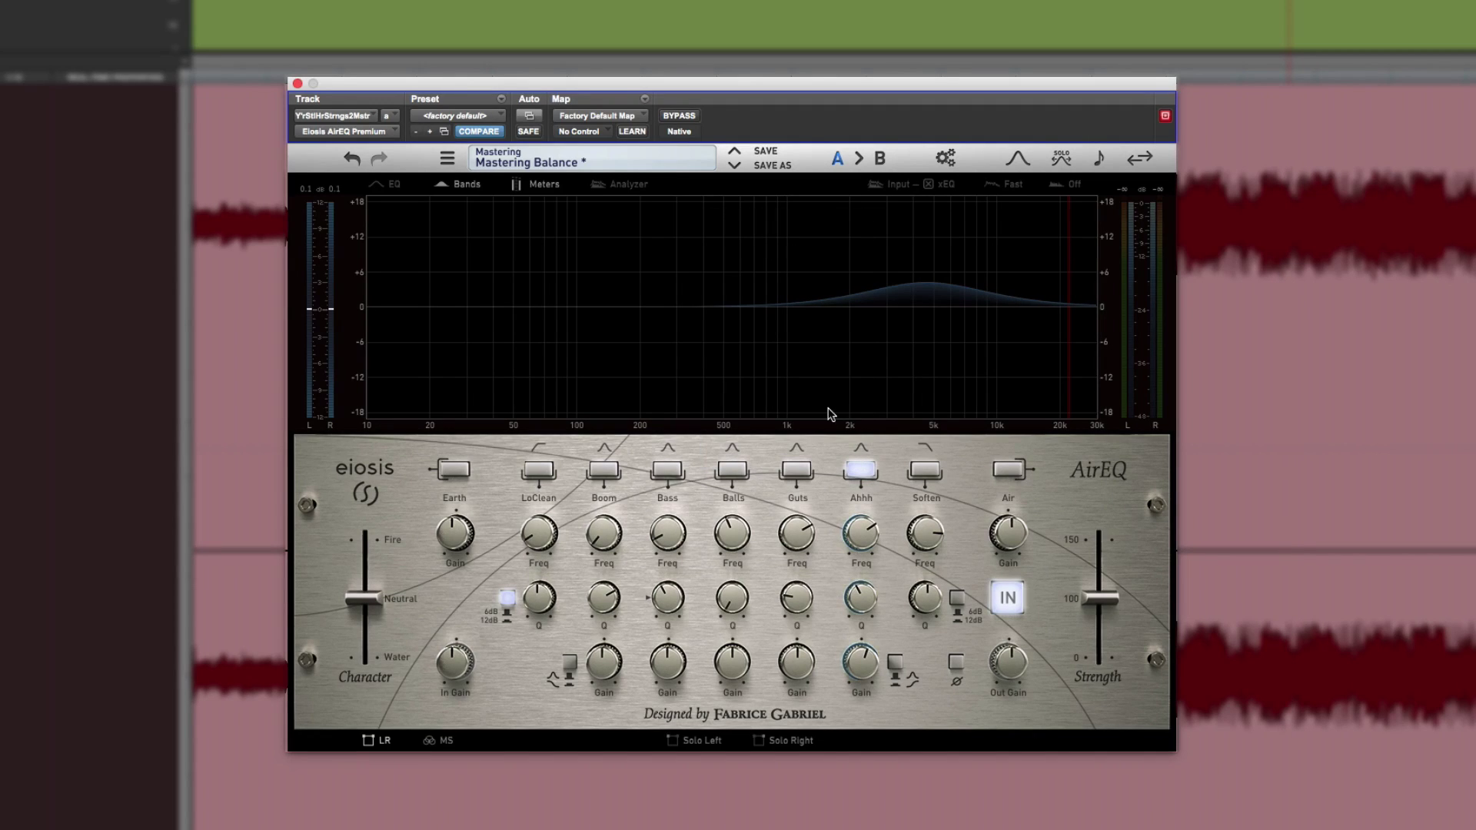
pyautogui.moveTo(367, 597)
pyautogui.mouseDown()
pyautogui.moveTo(366, 554)
pyautogui.moveTo(381, 675)
pyautogui.moveTo(352, 492)
pyautogui.moveTo(380, 685)
pyautogui.moveTo(368, 538)
pyautogui.moveTo(386, 481)
pyautogui.moveTo(399, 662)
pyautogui.moveTo(367, 496)
pyautogui.moveTo(391, 677)
pyautogui.moveTo(377, 543)
pyautogui.moveTo(378, 661)
pyautogui.moveTo(377, 598)
pyautogui.mouseUp()
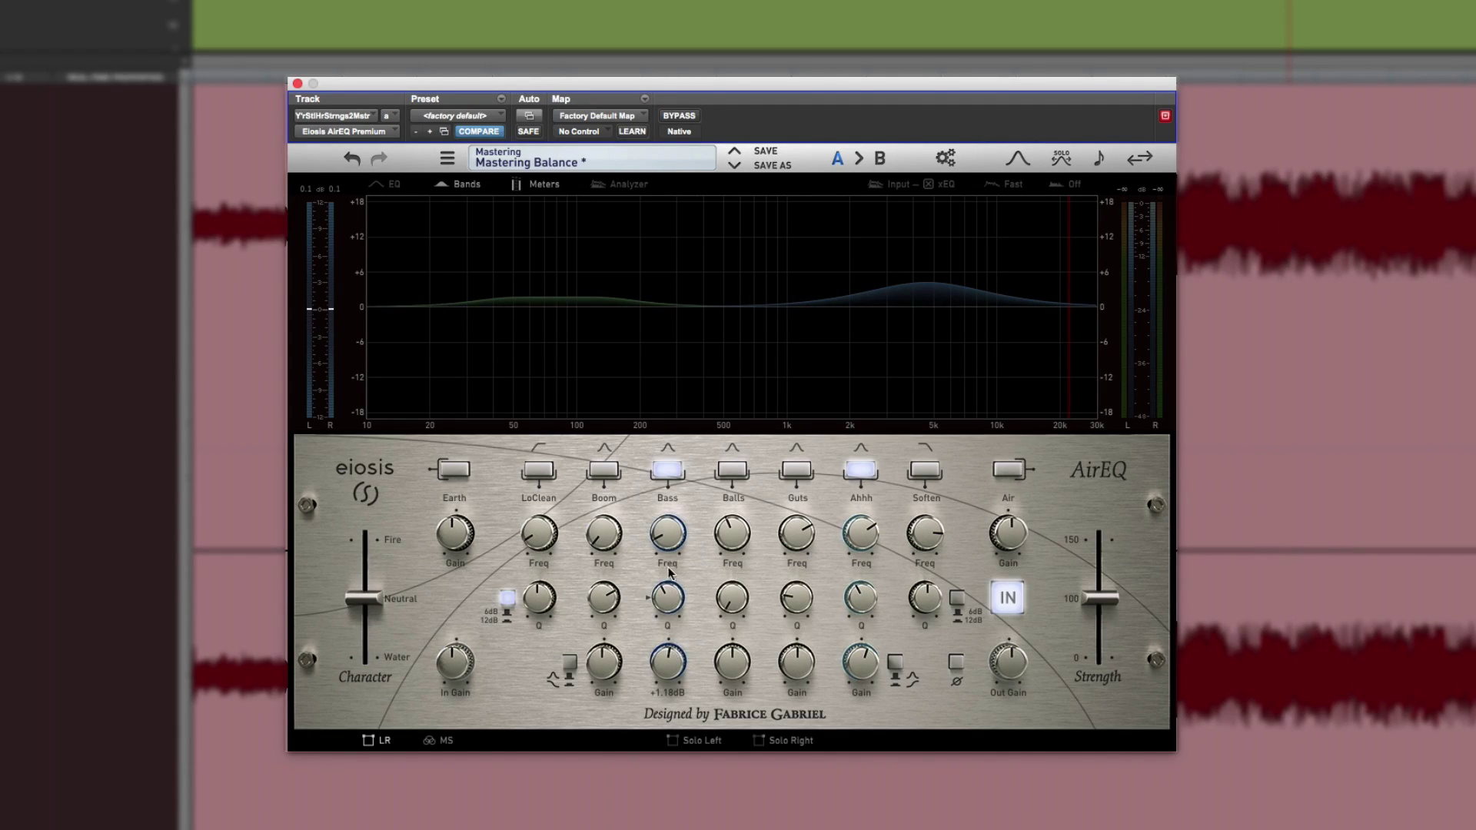
# Switch the Bass band to the global character with +1.80 dB at 176 Hz, and raise the Balls band gain to +1.74 dB
pyautogui.rightClick(667, 473)
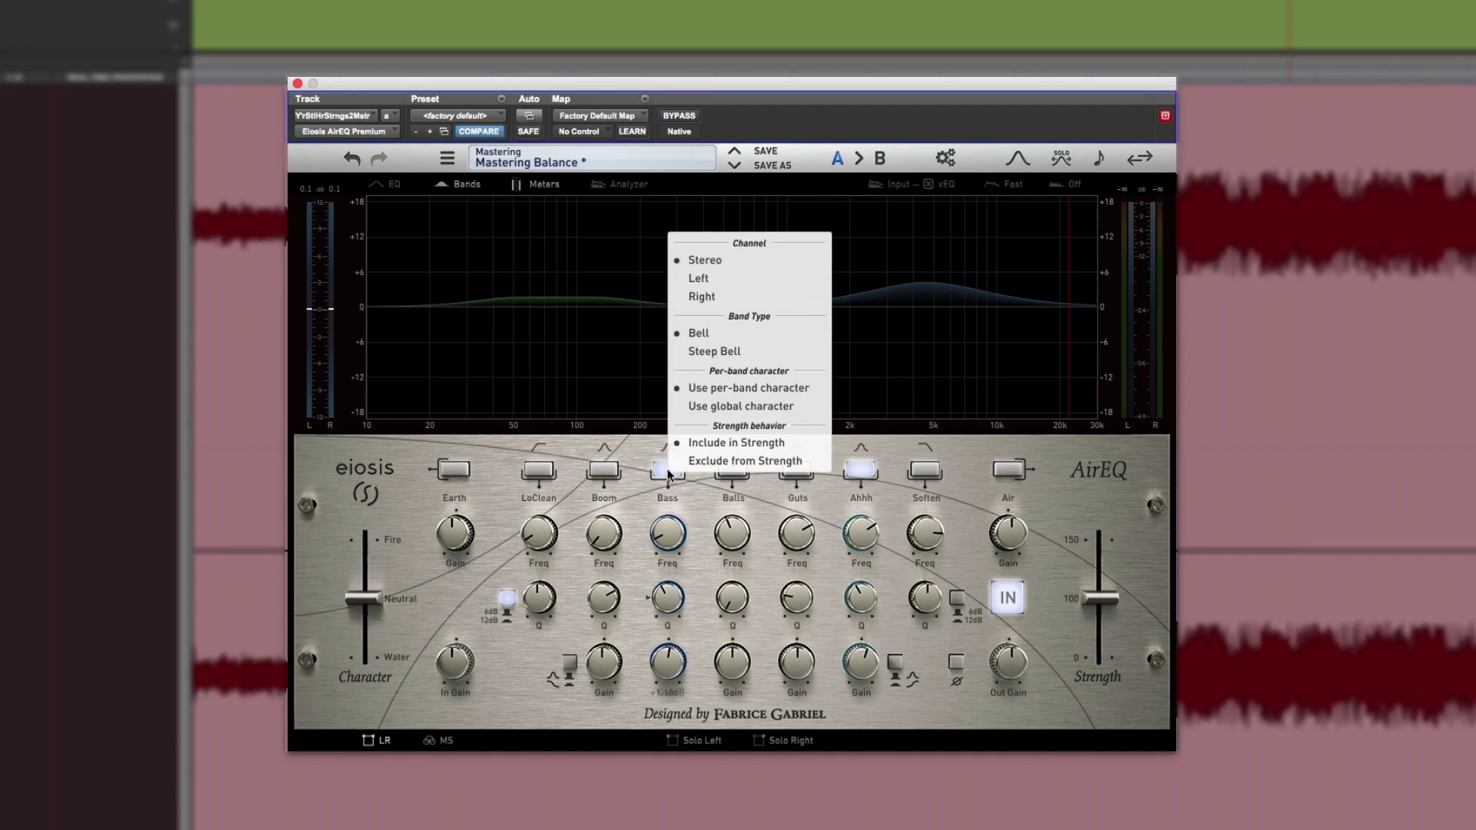
pyautogui.click(745, 408)
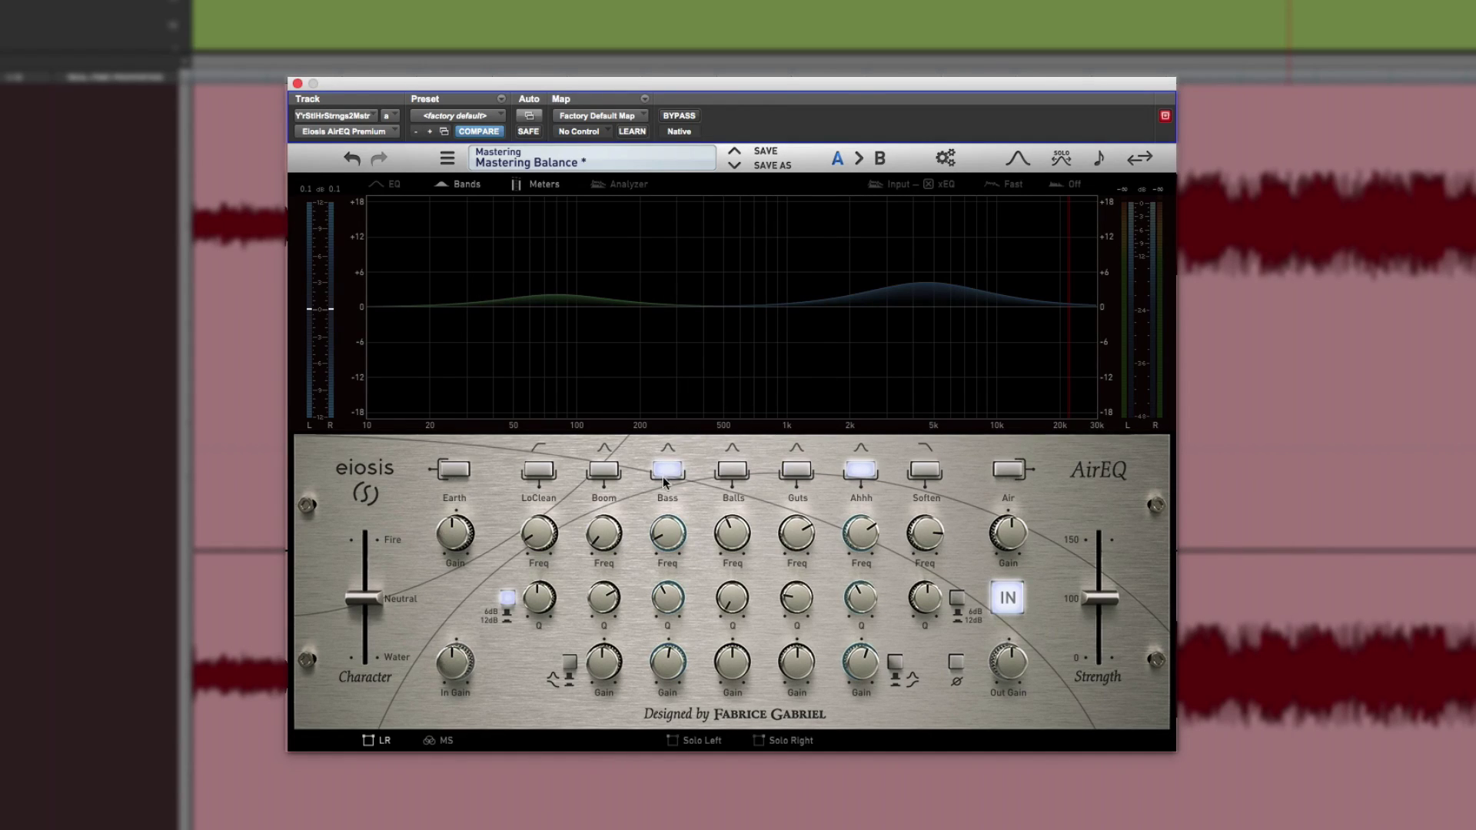
pyautogui.moveTo(670, 551); pyautogui.dragTo(666, 517)
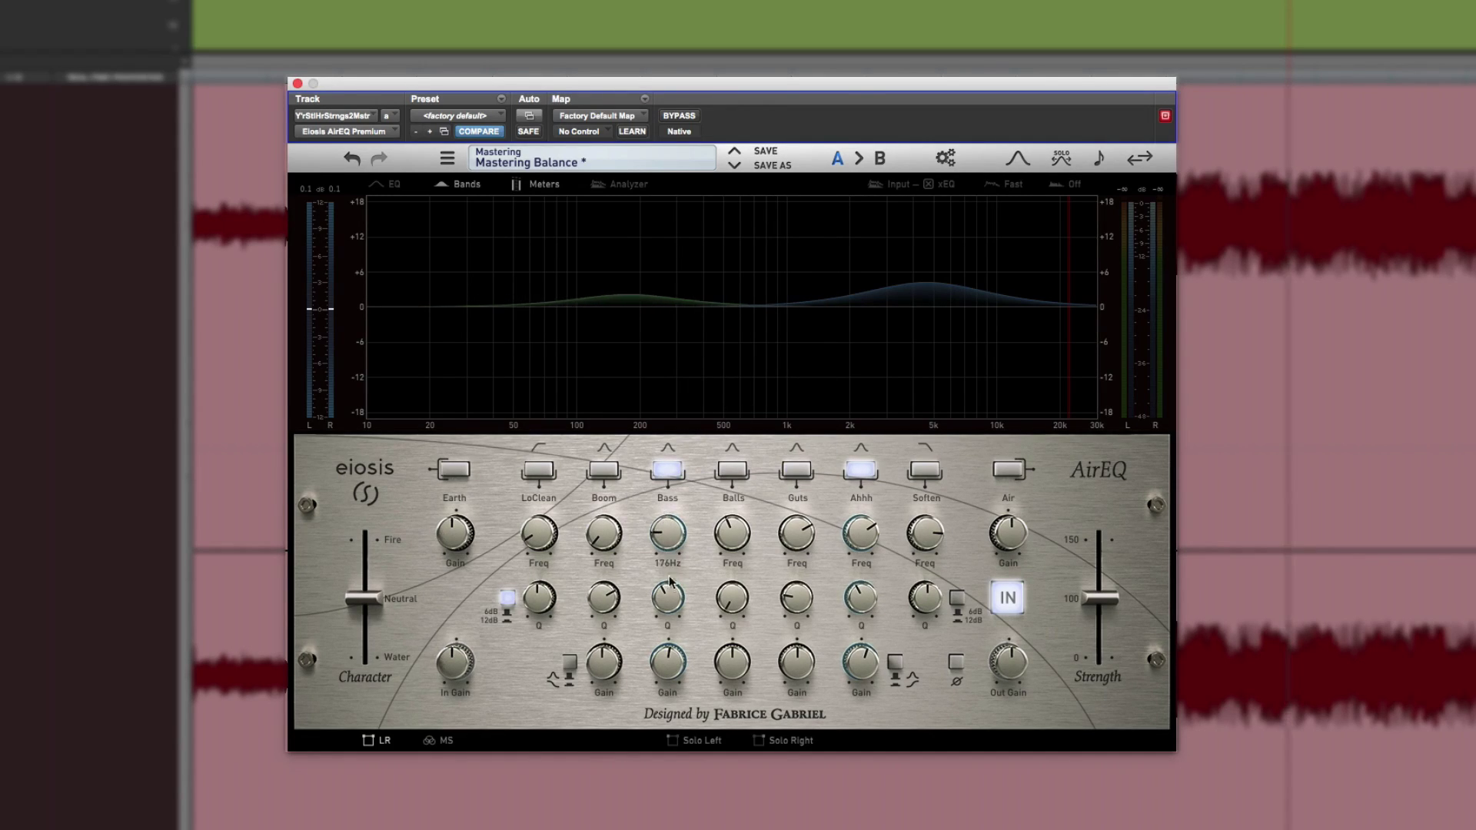
pyautogui.moveTo(669, 665); pyautogui.dragTo(670, 655)
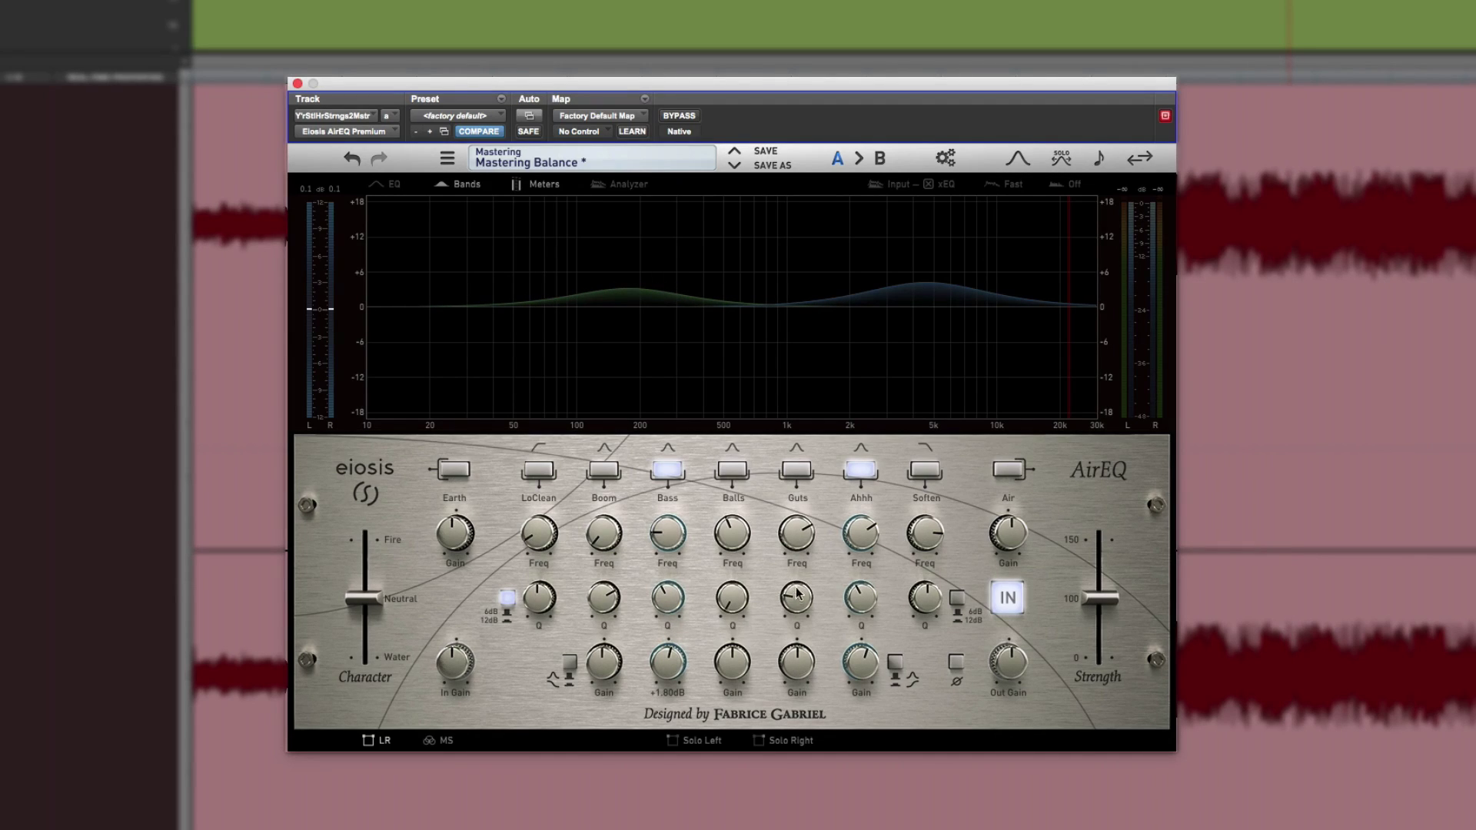
pyautogui.moveTo(733, 664); pyautogui.dragTo(733, 651)
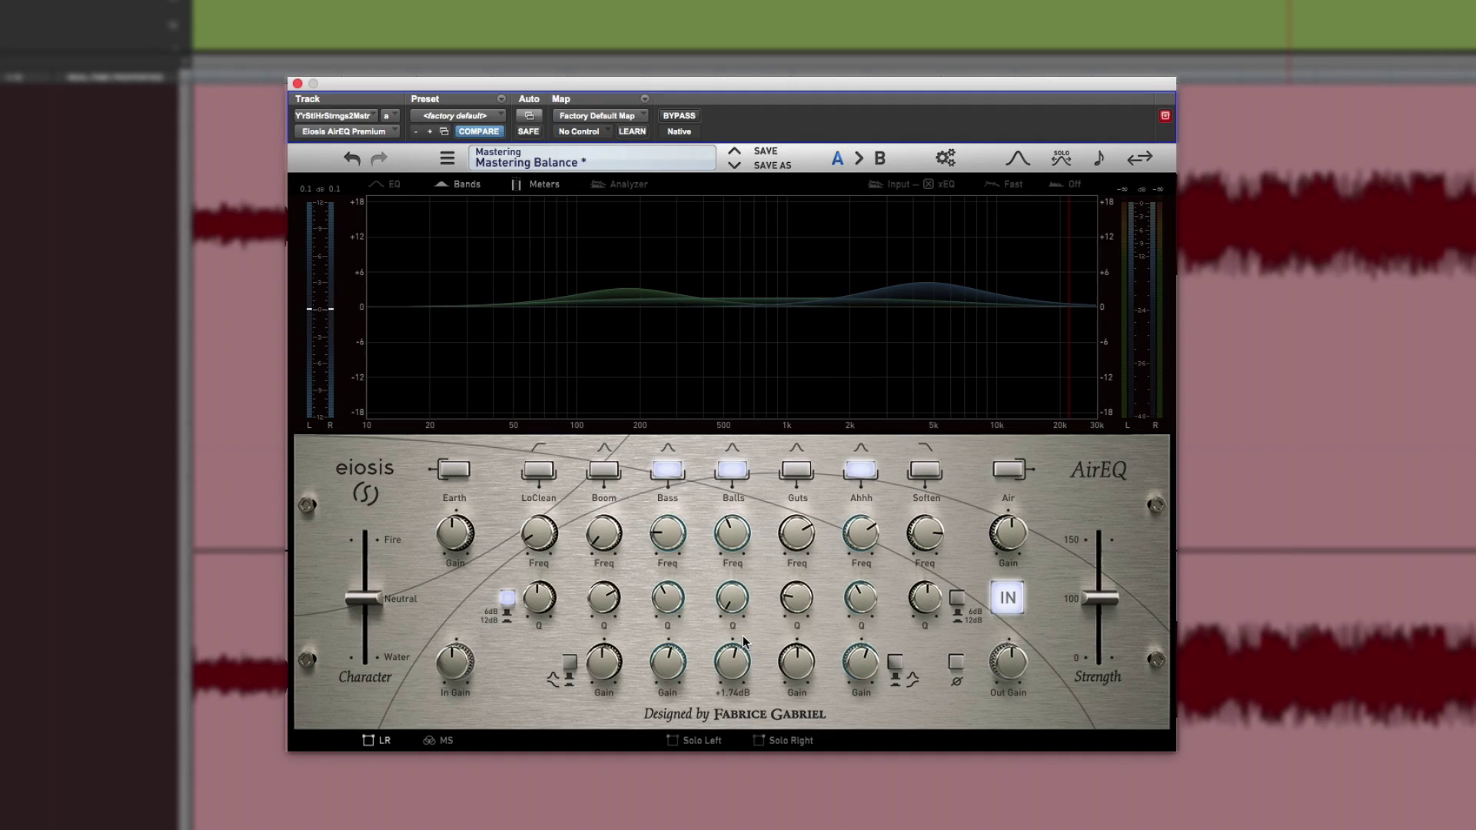
# Set the Balls band to 890 Hz with a Q of 1.26 and check its band options
pyautogui.moveTo(744, 550); pyautogui.dragTo(735, 521)
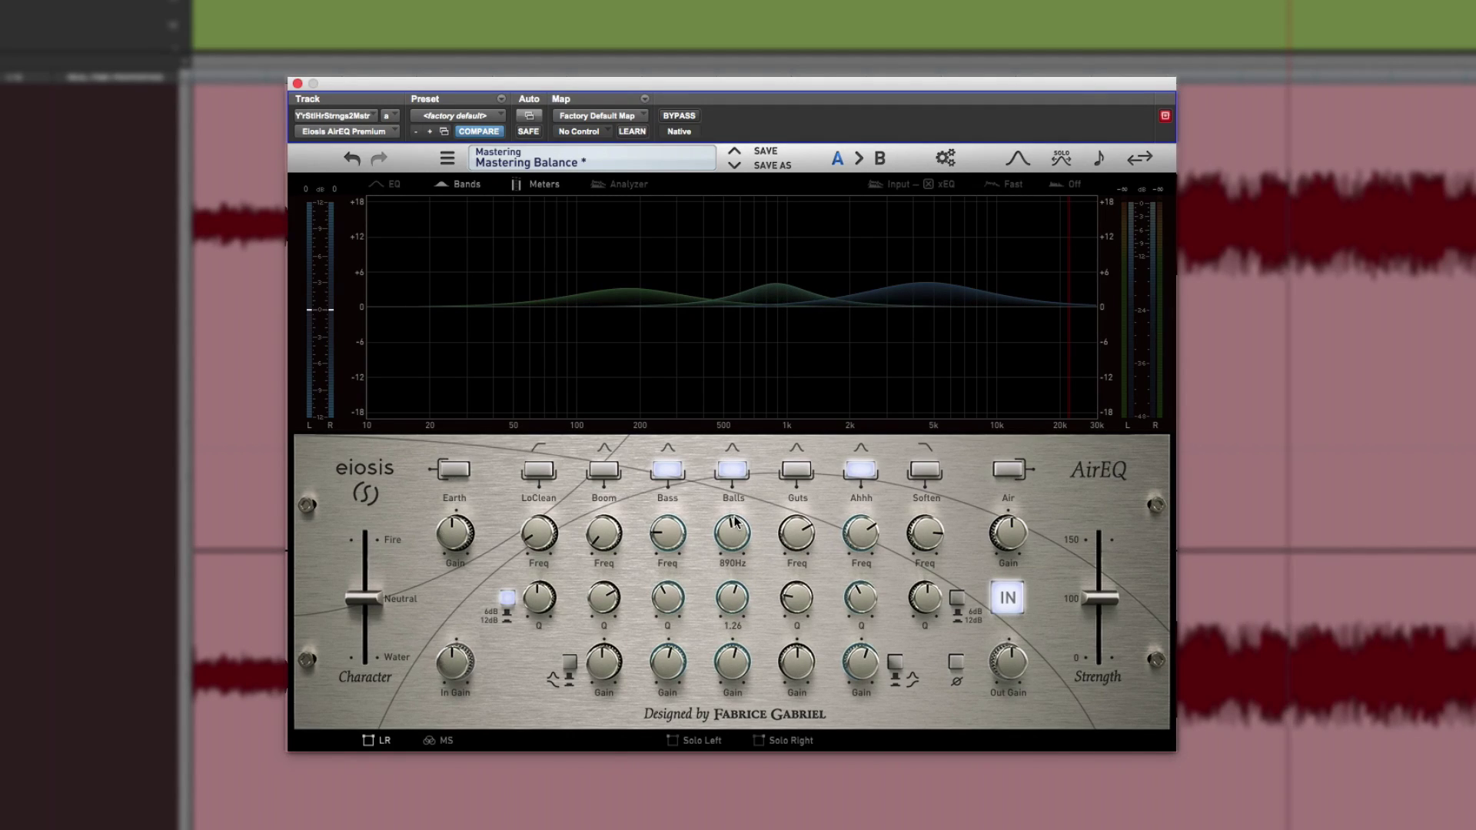
pyautogui.moveTo(366, 607)
pyautogui.rightClick(732, 469)
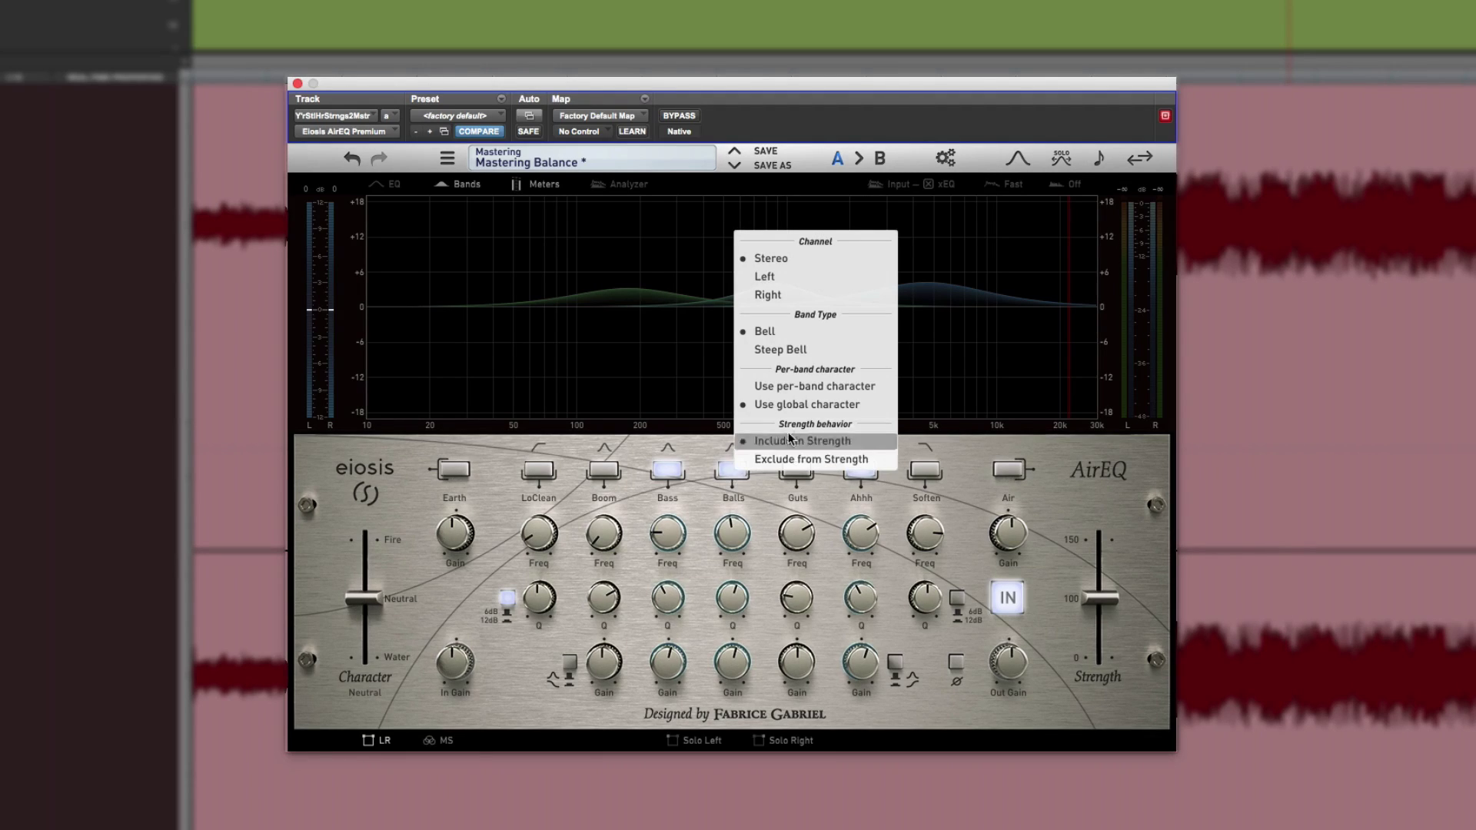
pyautogui.click(745, 459)
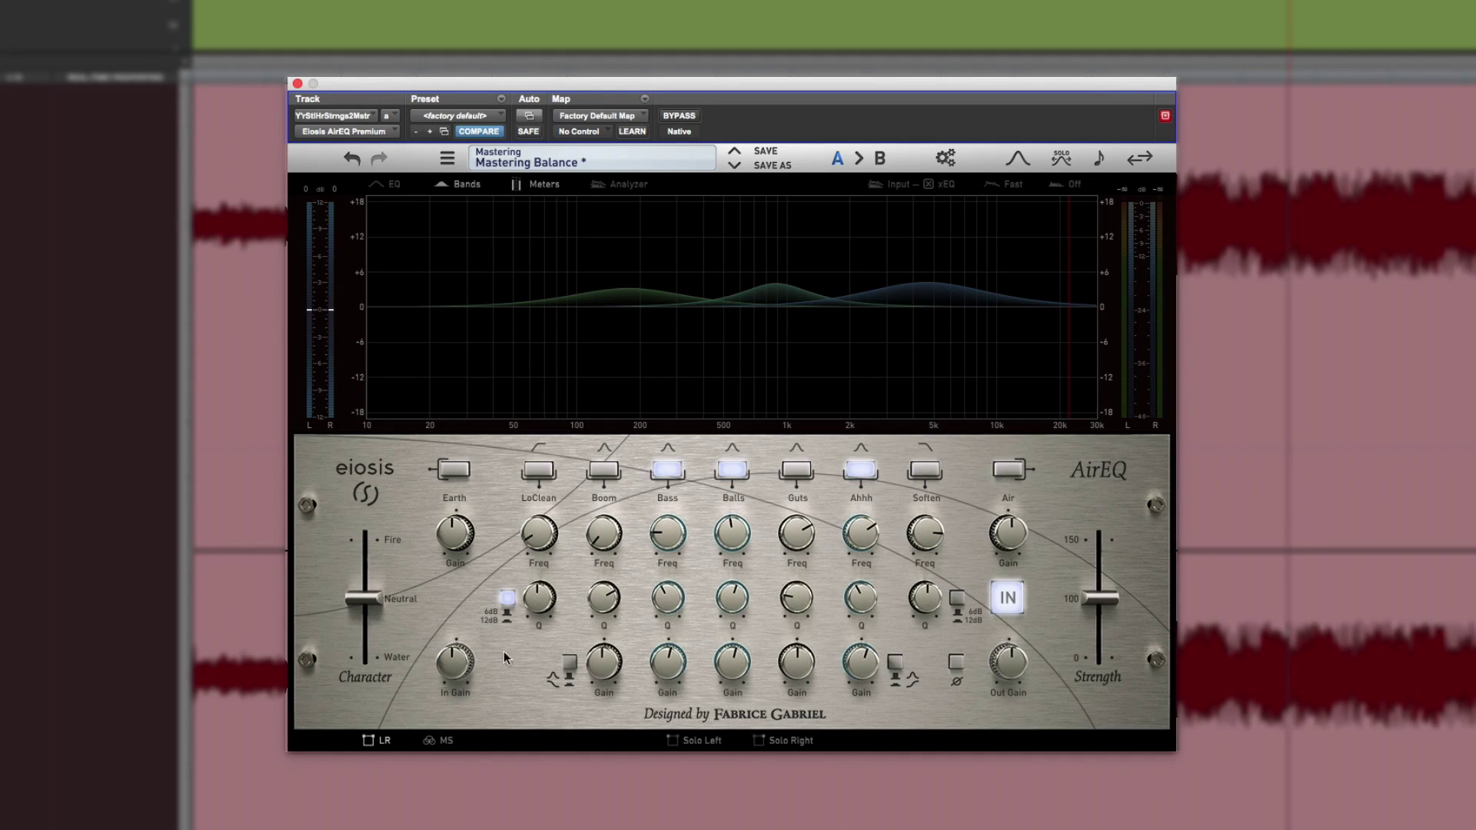
# Sweep the global Character between 100% Fire and Neutral while the track plays, ending at 80% Fire
pyautogui.moveTo(366, 598); pyautogui.dragTo(337, 512)
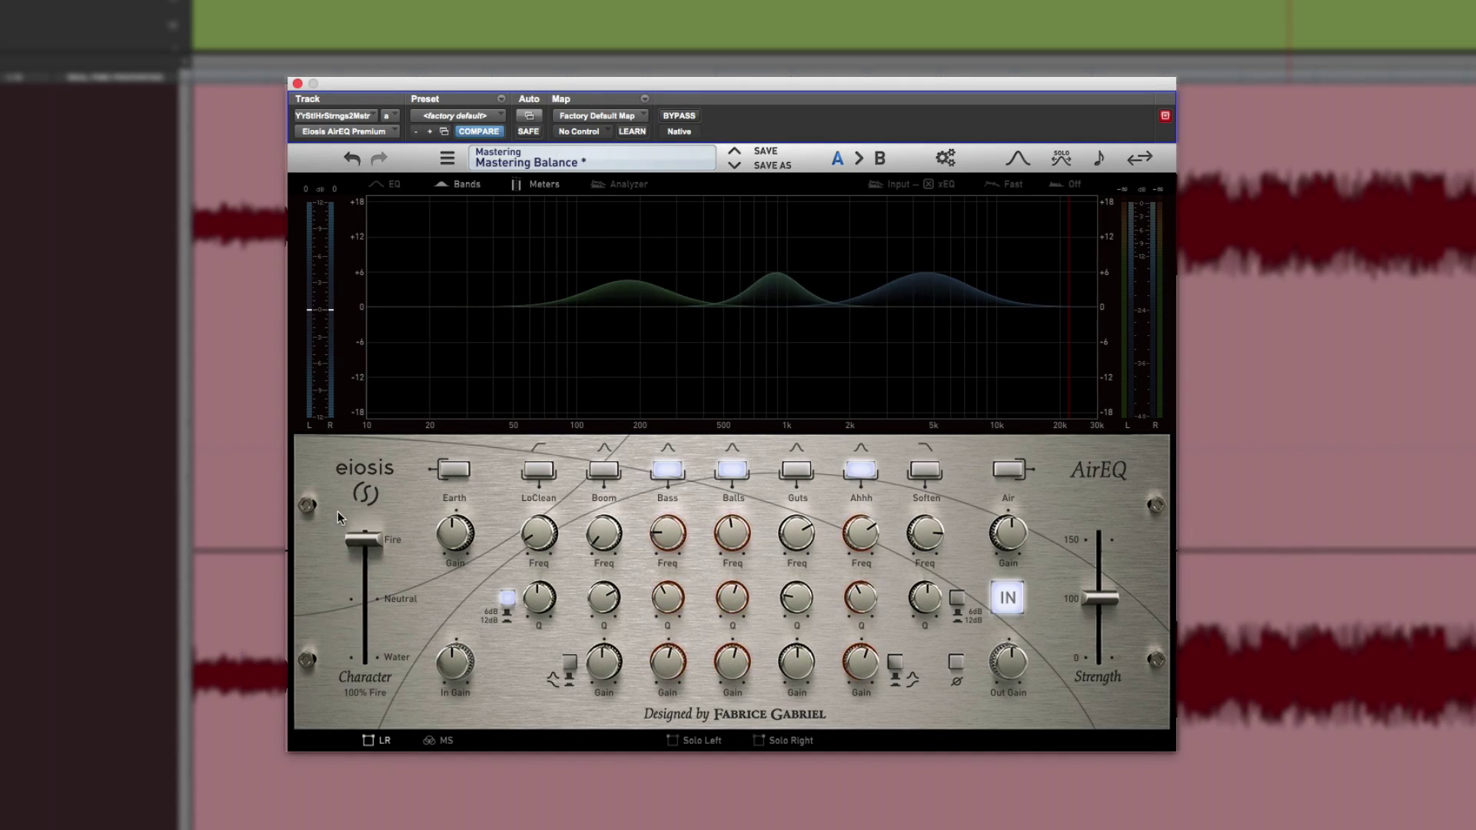
pyautogui.moveTo(339, 625); pyautogui.dragTo(372, 604)
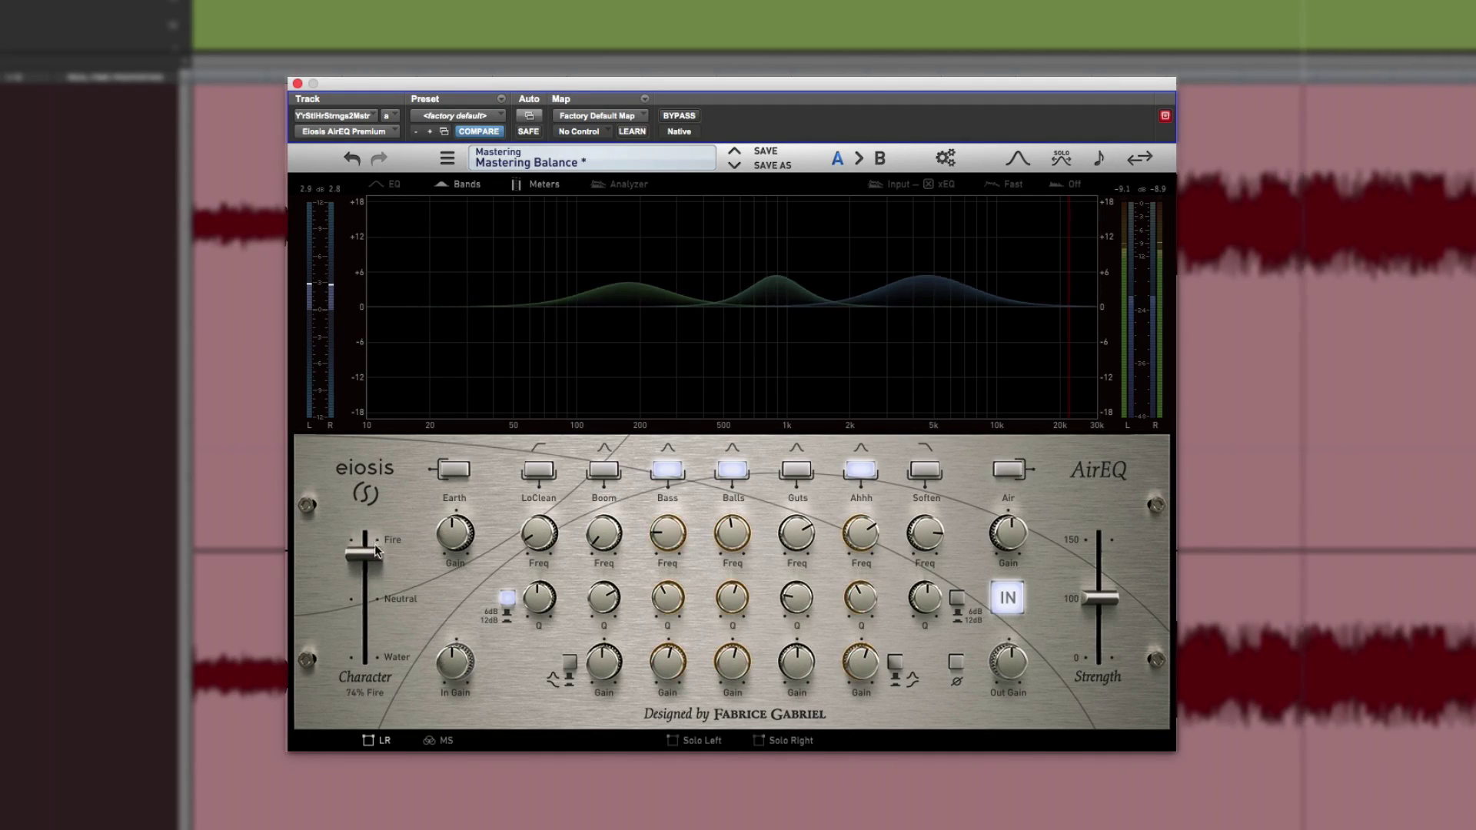
pyautogui.moveTo(371, 610); pyautogui.dragTo(371, 550)
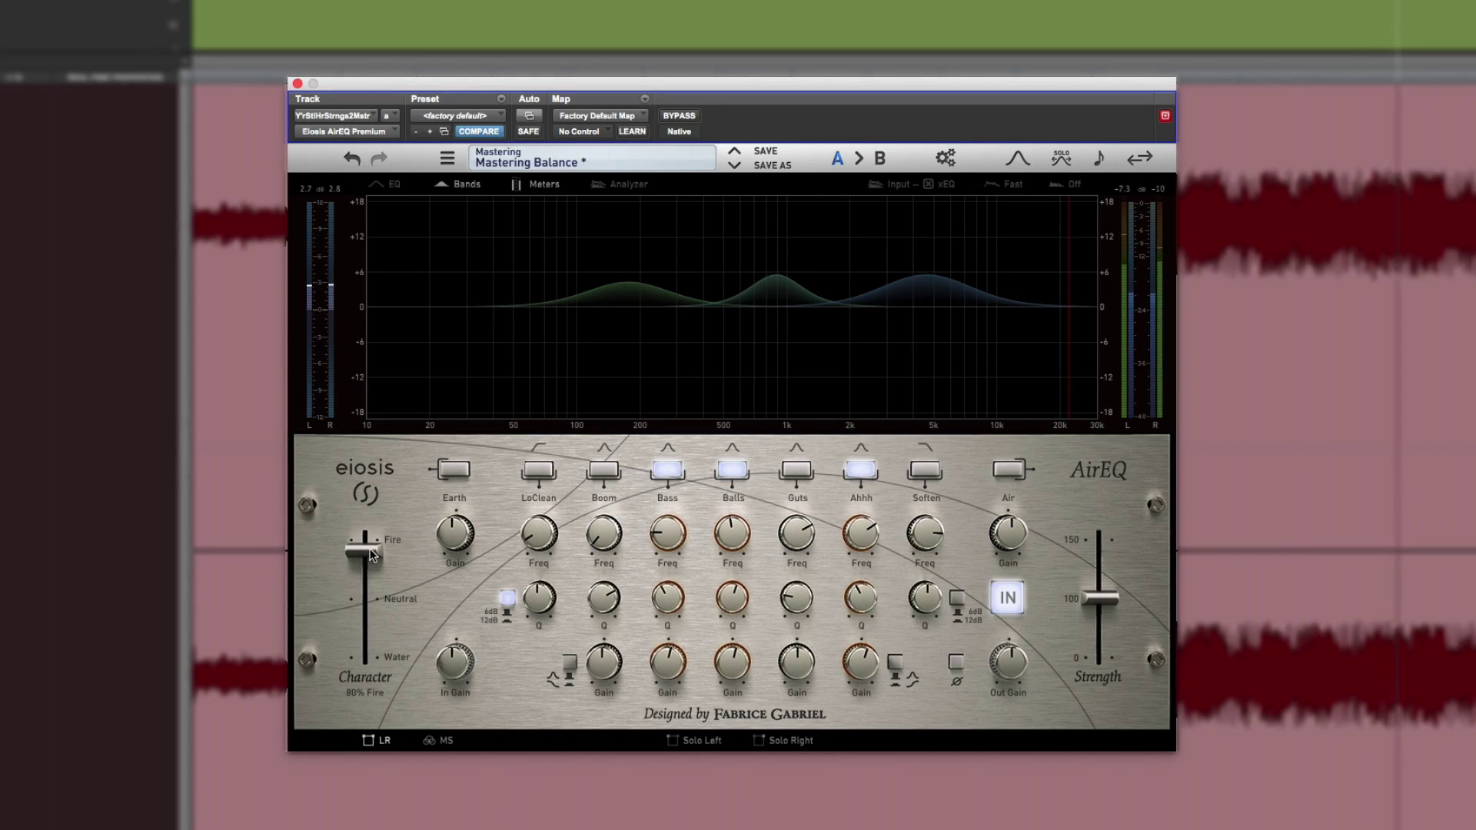
# Try the Strength at 149.1% and back at 100%, and review the strength behavior options of the Ahhh, Balls and Bass bands
pyautogui.click(1109, 588)
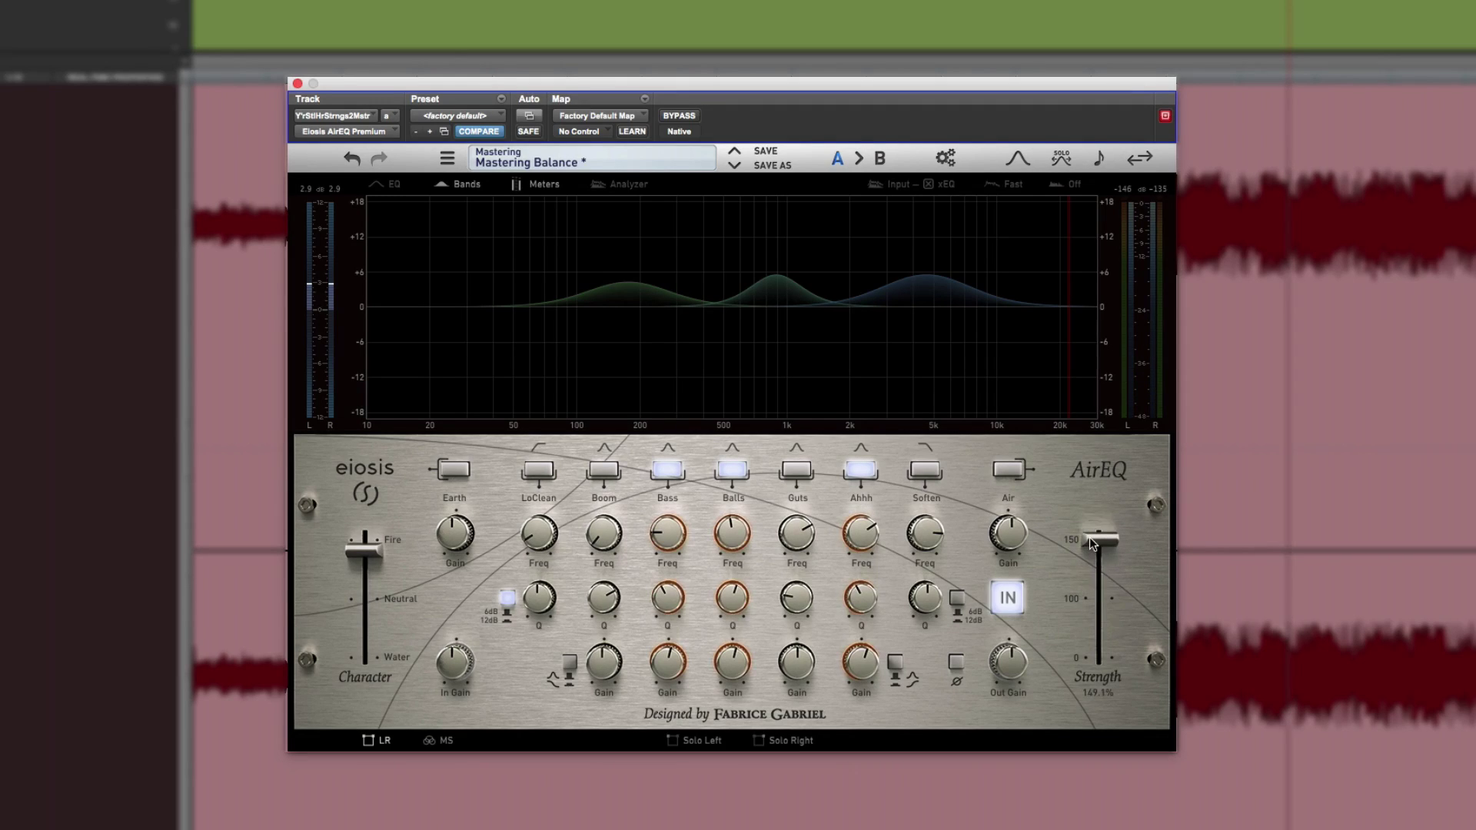
pyautogui.moveTo(1096, 592); pyautogui.dragTo(1098, 598)
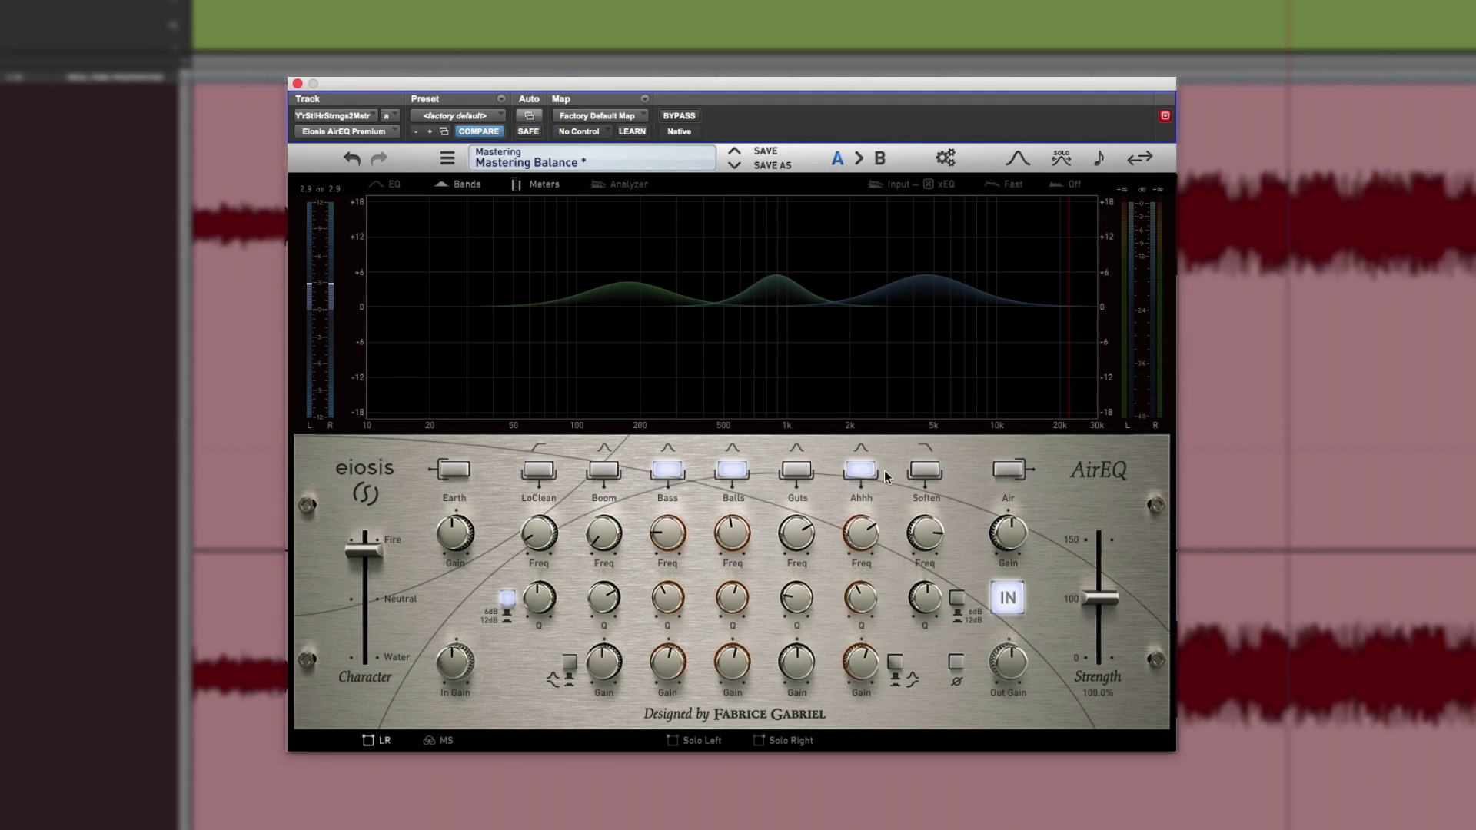
pyautogui.rightClick(856, 465)
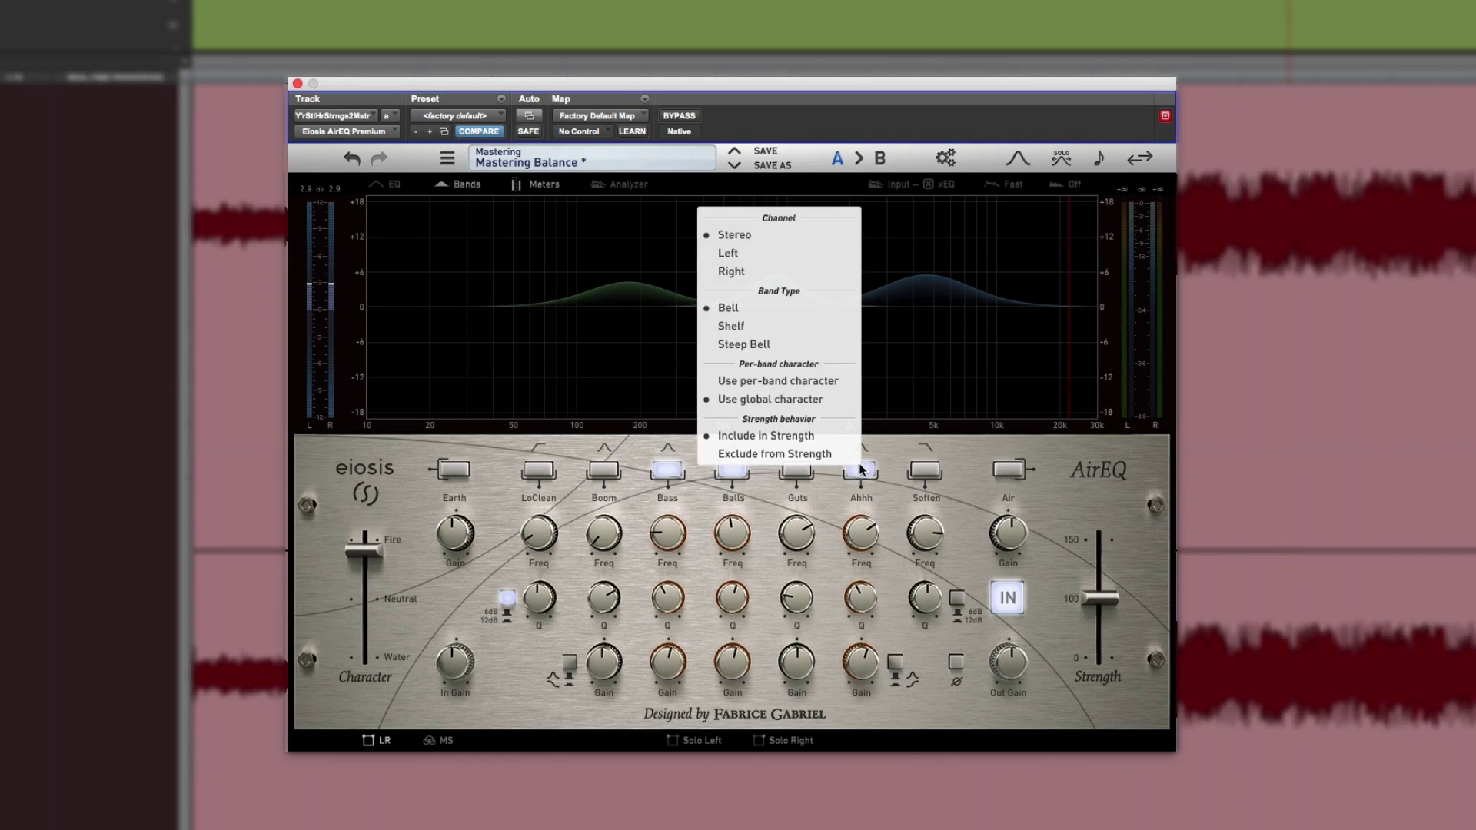
pyautogui.click(732, 469)
pyautogui.rightClick(732, 469)
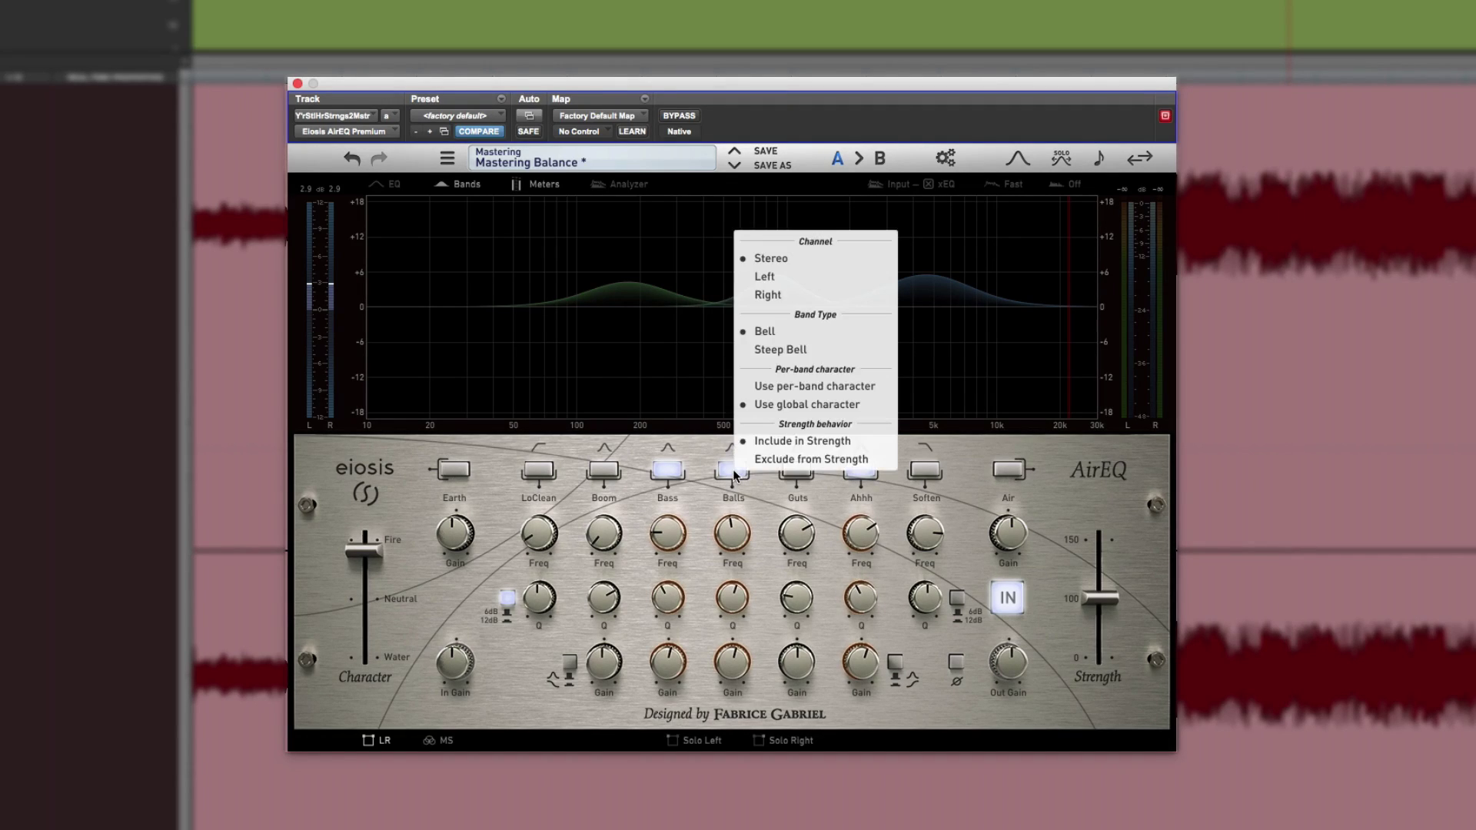
pyautogui.rightClick(665, 473)
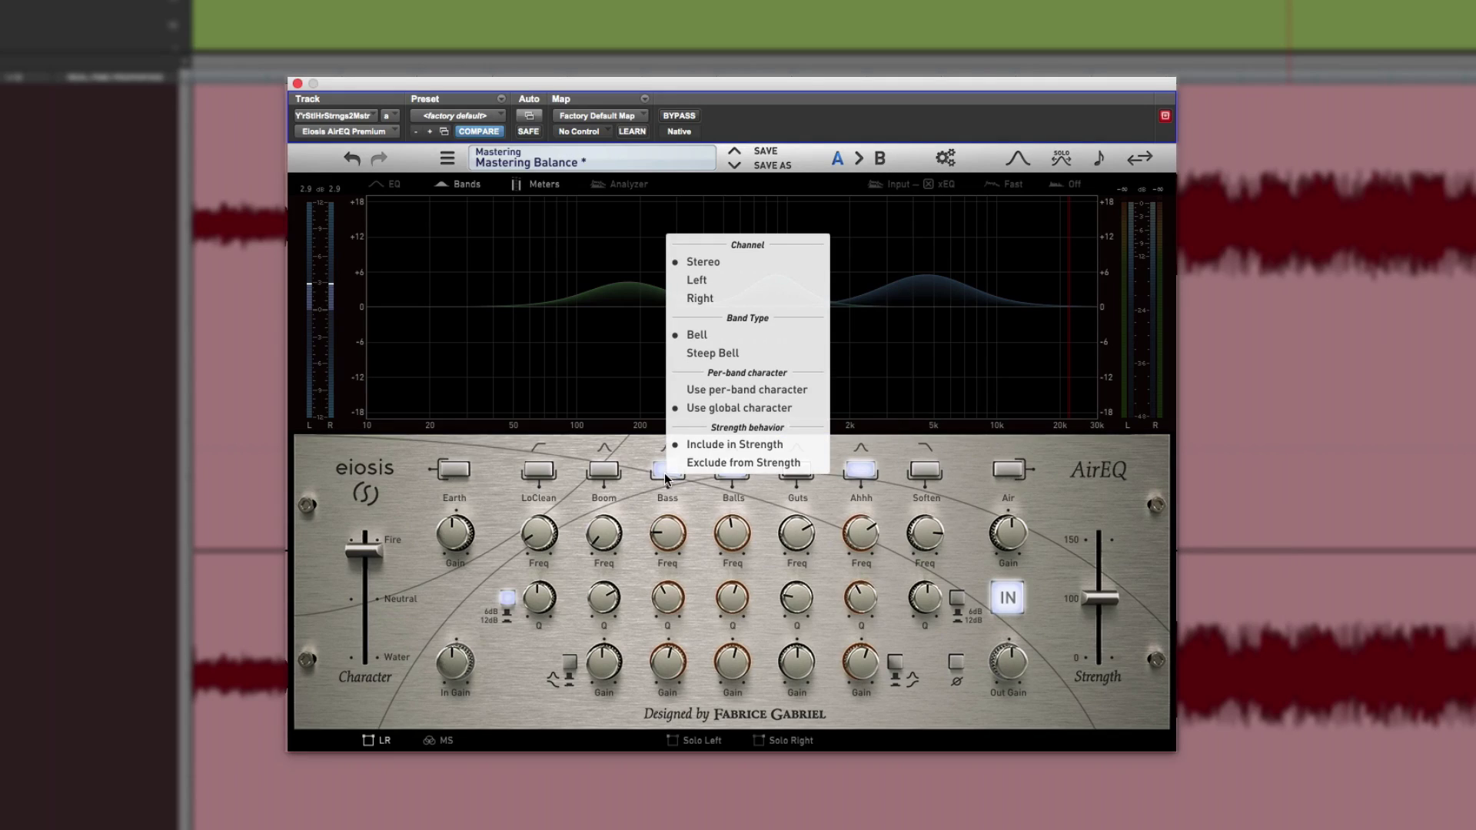
pyautogui.click(702, 510)
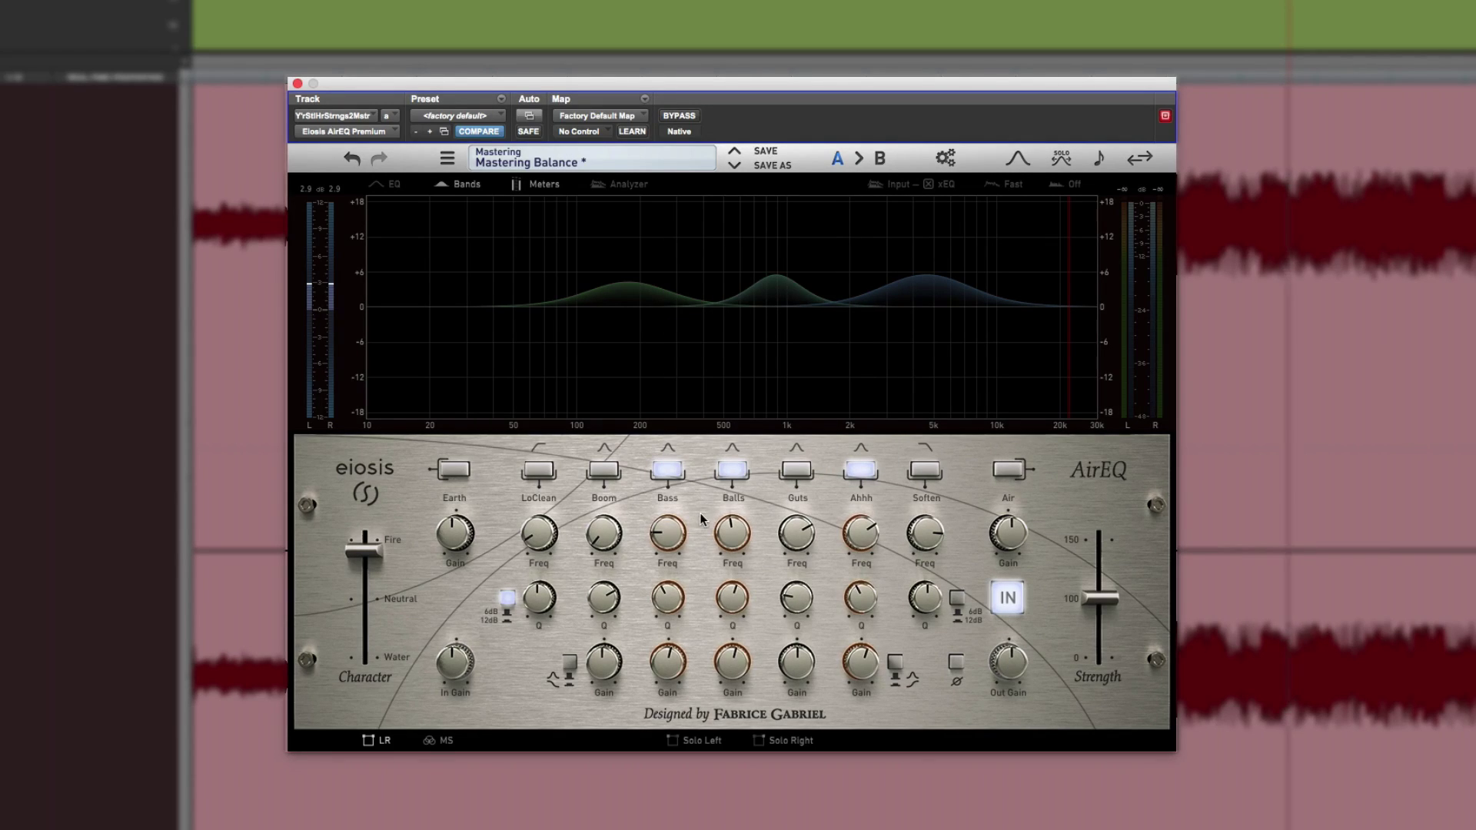
# During playback, raise the Strength to 126.2% and bring the Character down to 5% Fire
pyautogui.moveTo(1100, 599)
pyautogui.mouseDown()
pyautogui.moveTo(1105, 522)
pyautogui.moveTo(1106, 672)
pyautogui.moveTo(1102, 534)
pyautogui.moveTo(1104, 615)
pyautogui.moveTo(1104, 578)
pyautogui.mouseUp()
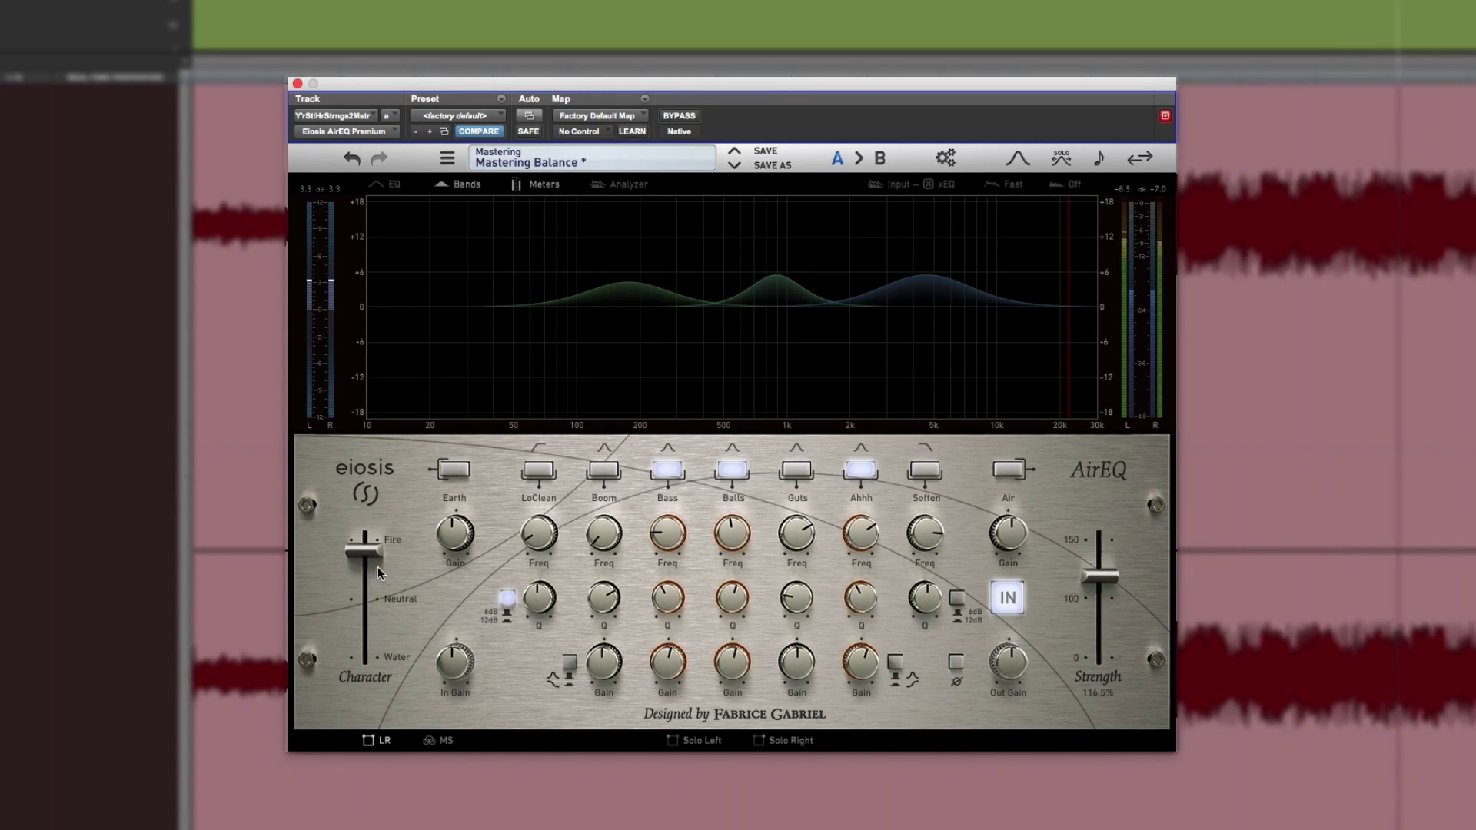
pyautogui.moveTo(372, 555); pyautogui.dragTo(381, 599)
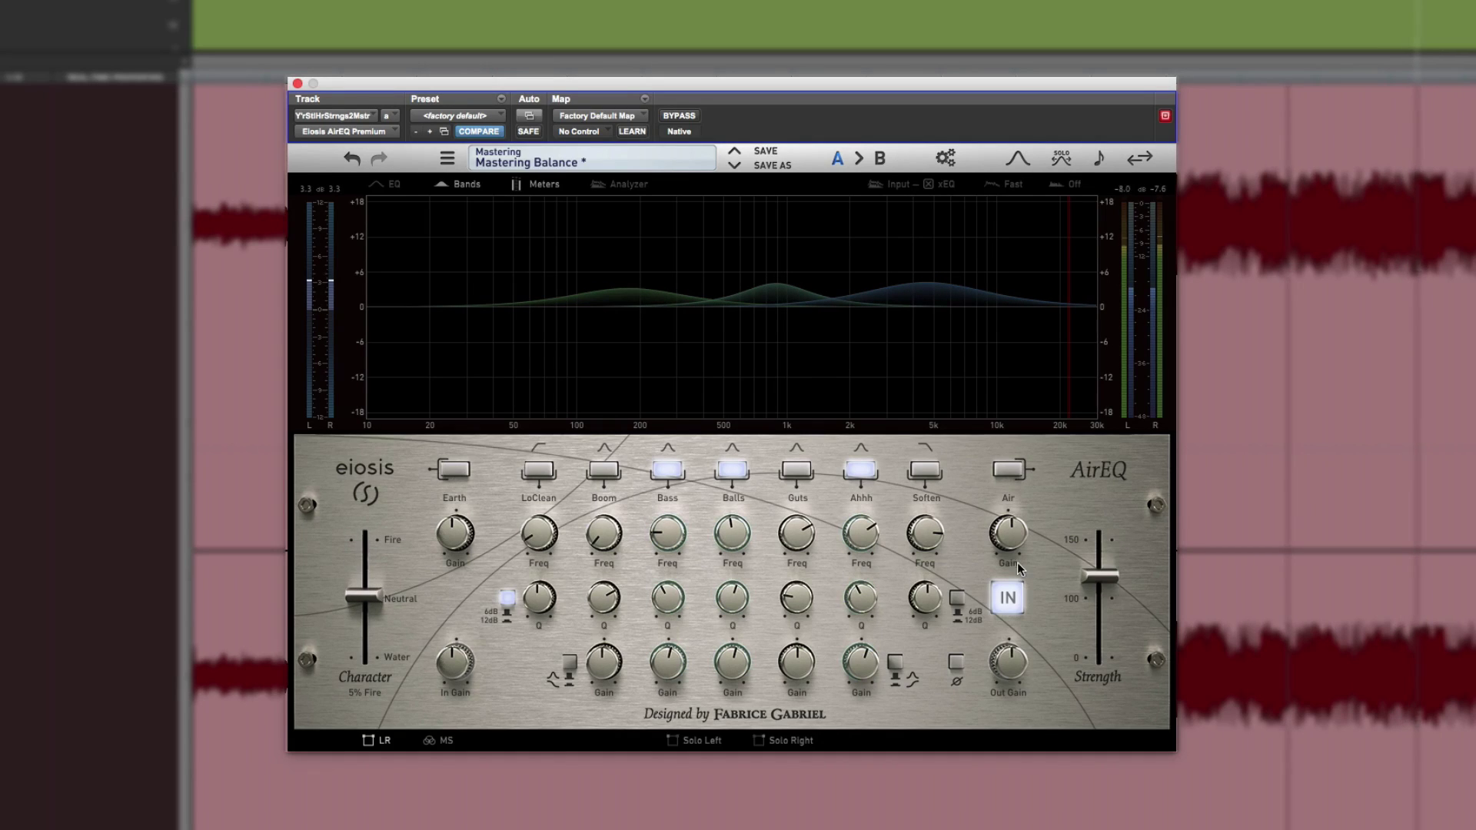
pyautogui.moveTo(1099, 575); pyautogui.dragTo(1090, 560)
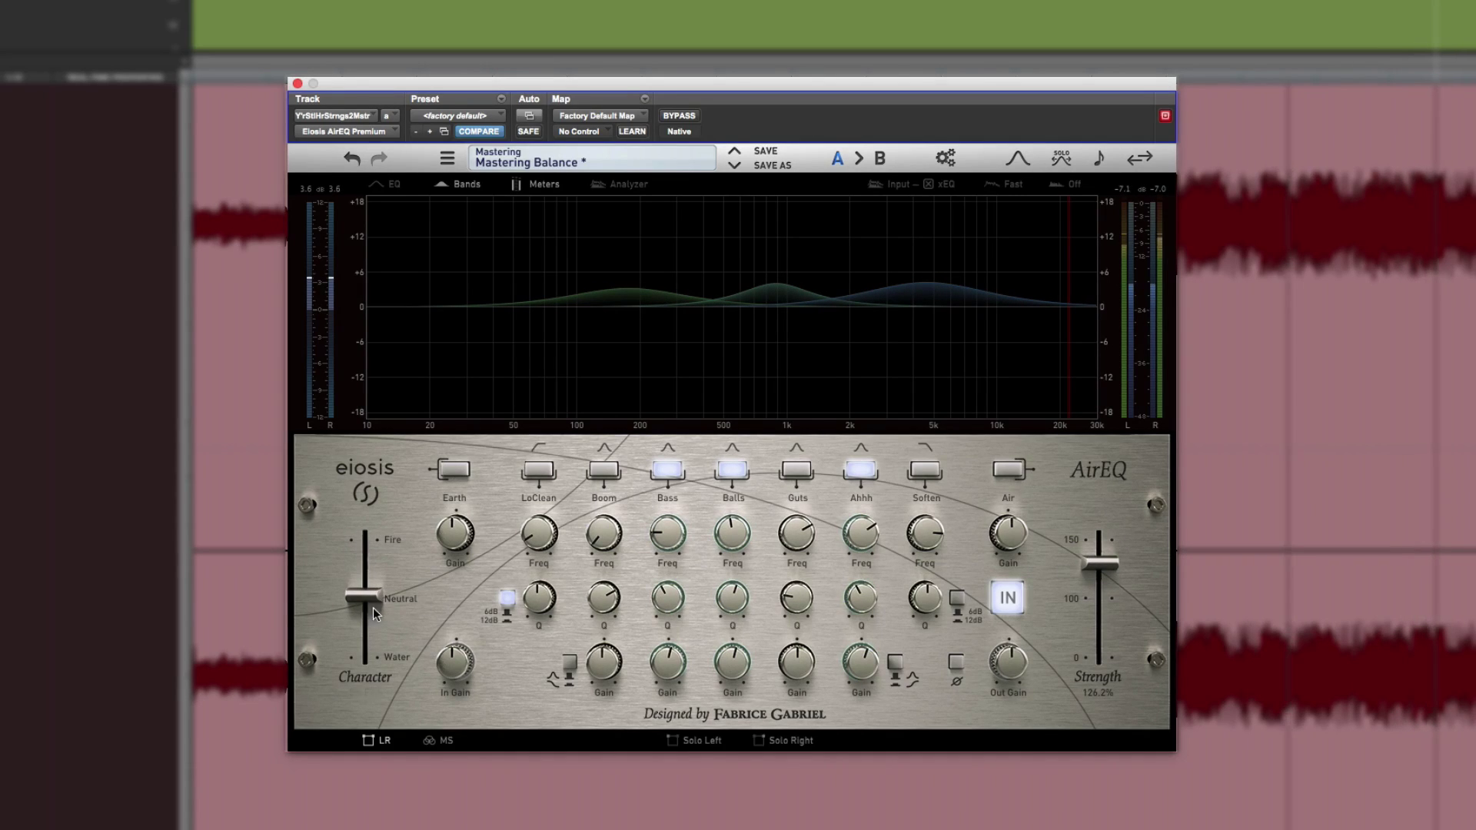
# Compare the Character at 100% Fire and at Neutral with the Strength raised to 150%, and return the Strength to 100%
pyautogui.moveTo(374, 612); pyautogui.dragTo(371, 540)
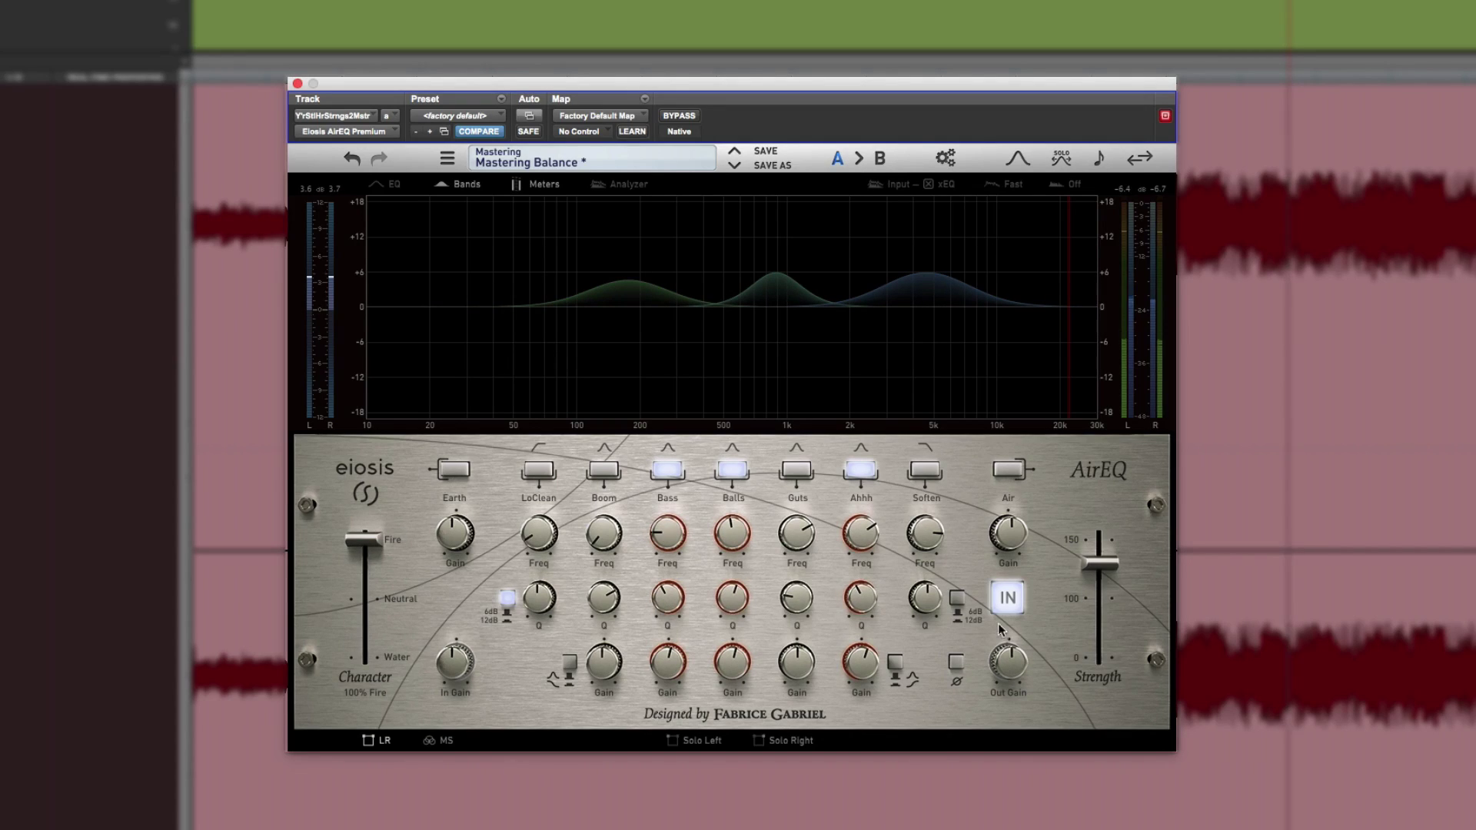
pyautogui.moveTo(1104, 569); pyautogui.dragTo(1094, 541)
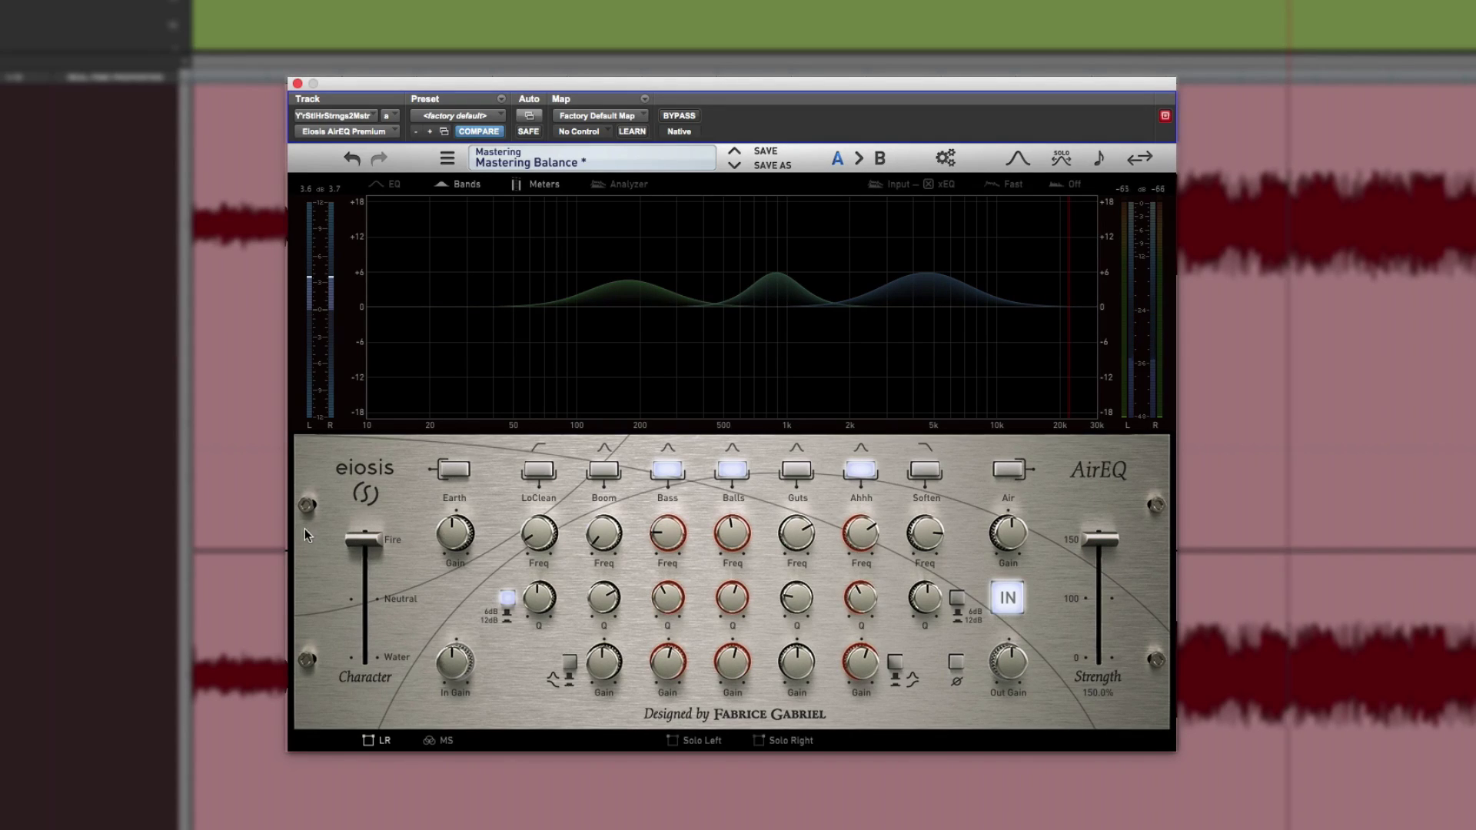
pyautogui.moveTo(365, 546); pyautogui.dragTo(379, 596)
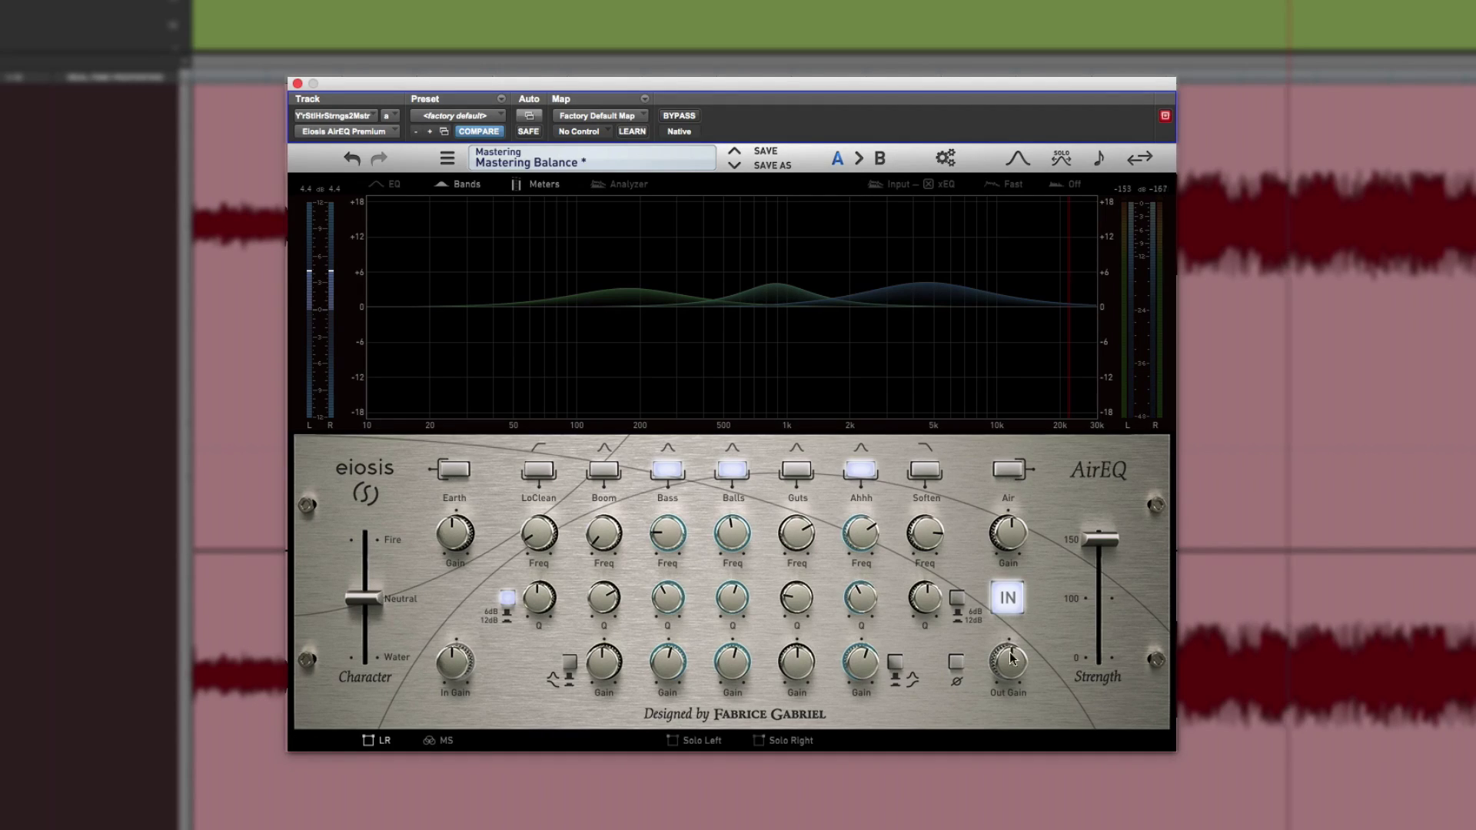
pyautogui.click(1093, 604)
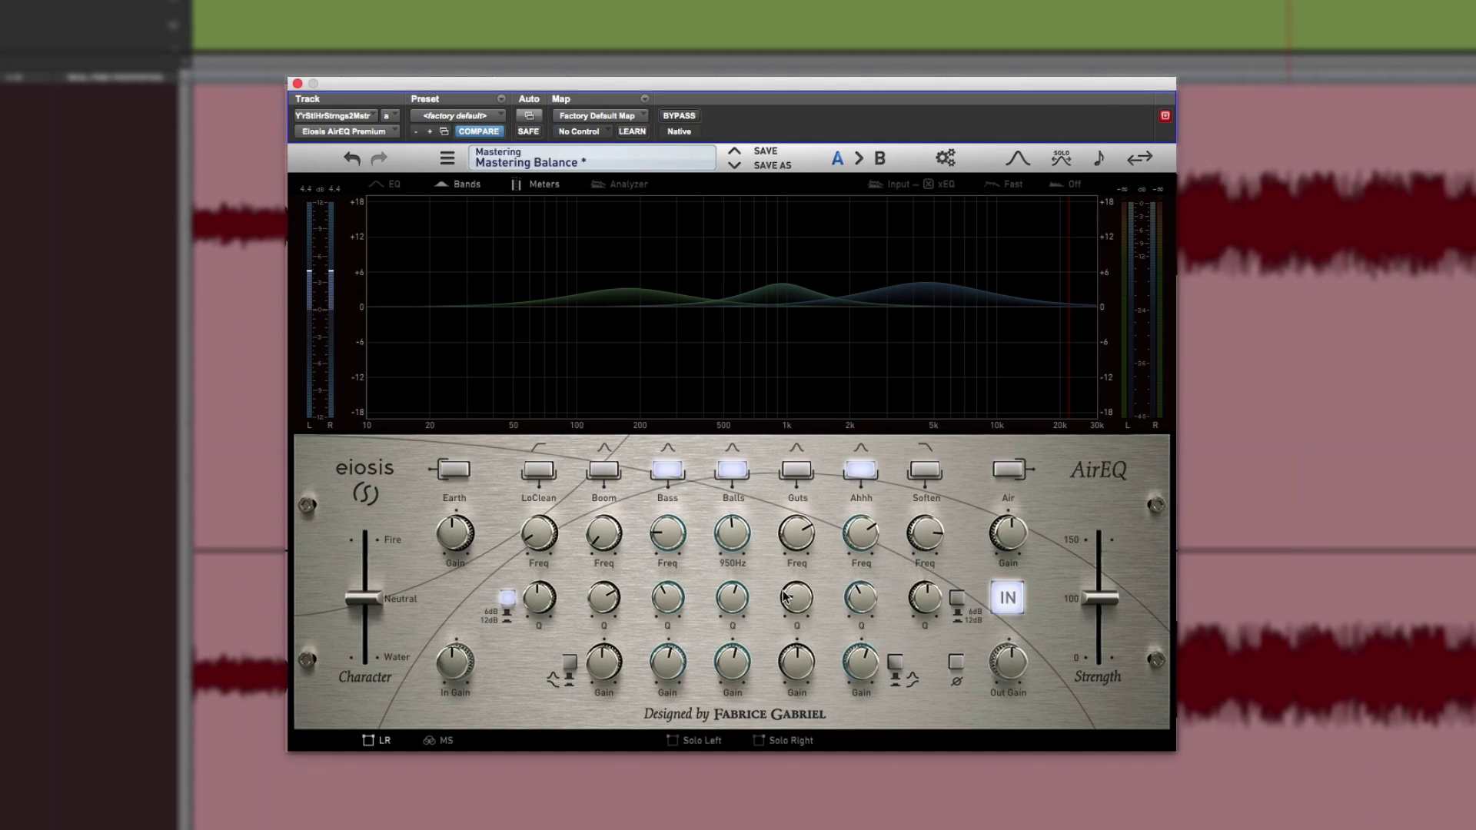
# Set the Balls band frequency to 950 Hz and raise the Bass band's frequency until the two curves overlap
pyautogui.moveTo(785, 596)
pyautogui.moveTo(732, 532); pyautogui.dragTo(761, 492)
pyautogui.moveTo(667, 532); pyautogui.dragTo(680, 470)
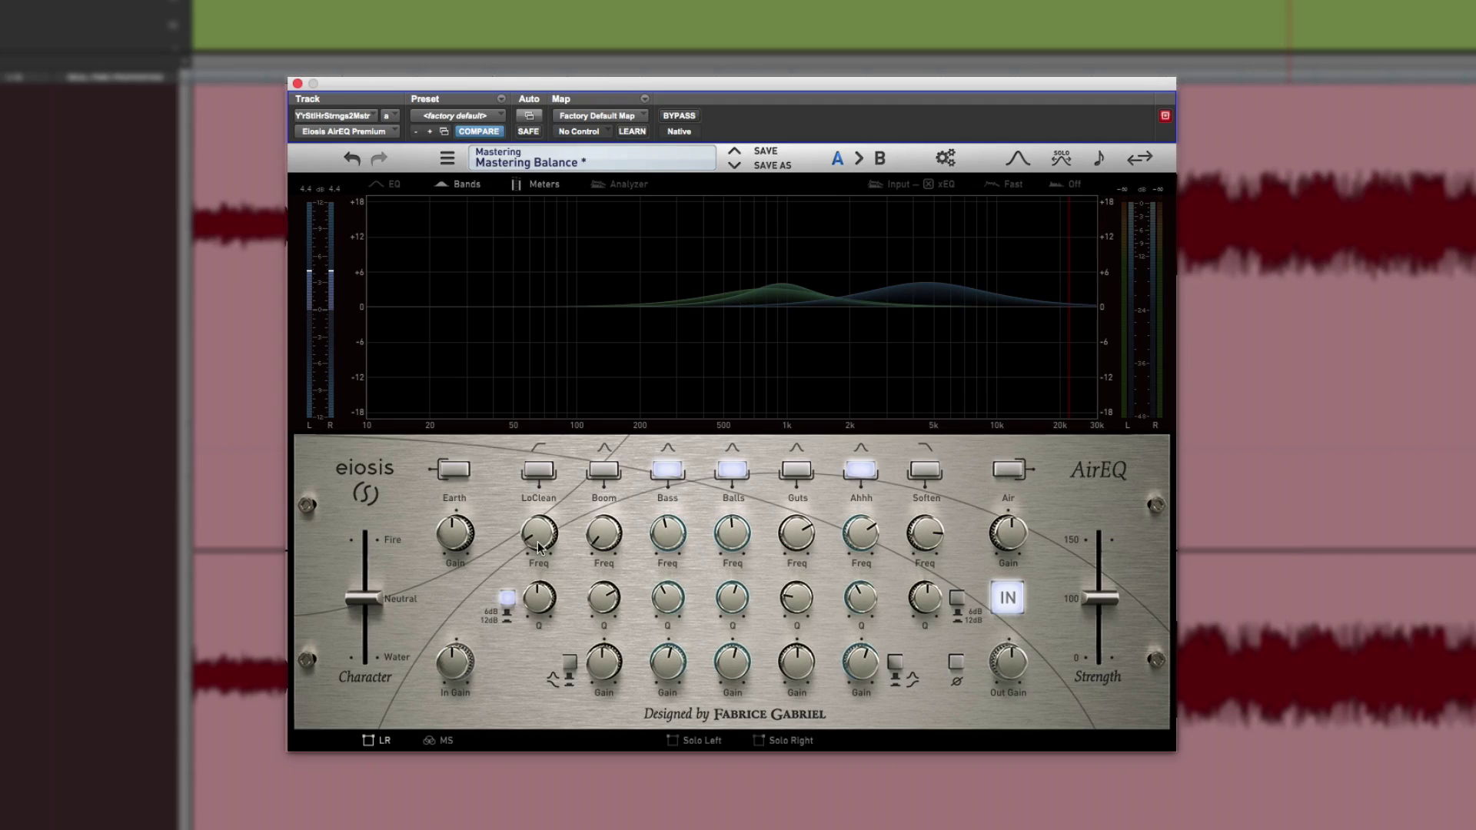
# Enable the LoClean filter and adjust its frequency and Q to form a resonant peak at about 60 Hz
pyautogui.moveTo(539, 543); pyautogui.dragTo(536, 612)
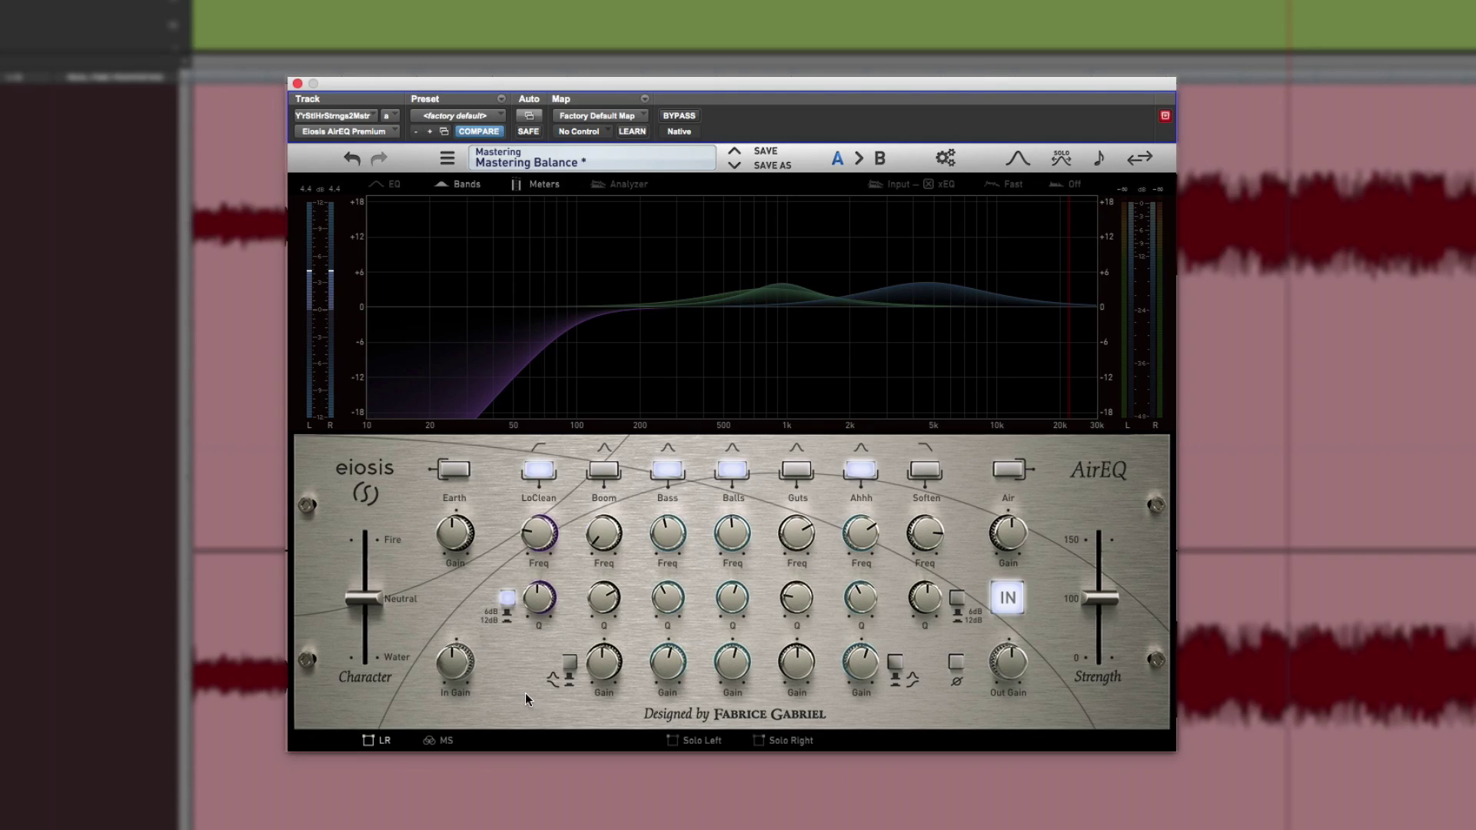
pyautogui.moveTo(542, 602)
pyautogui.moveTo(542, 602); pyautogui.dragTo(540, 562)
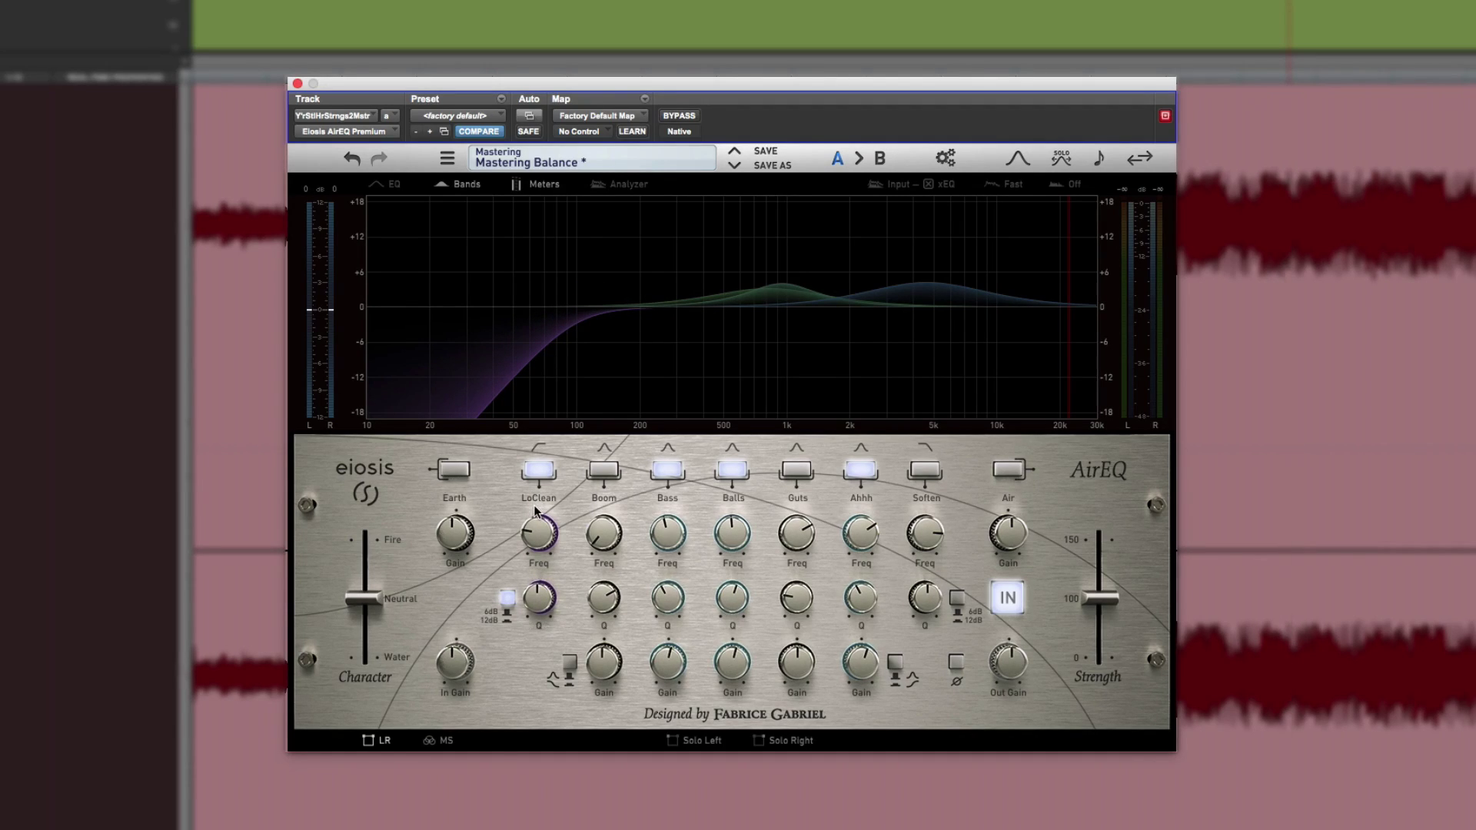
pyautogui.moveTo(539, 524)
pyautogui.moveTo(541, 598); pyautogui.dragTo(553, 569)
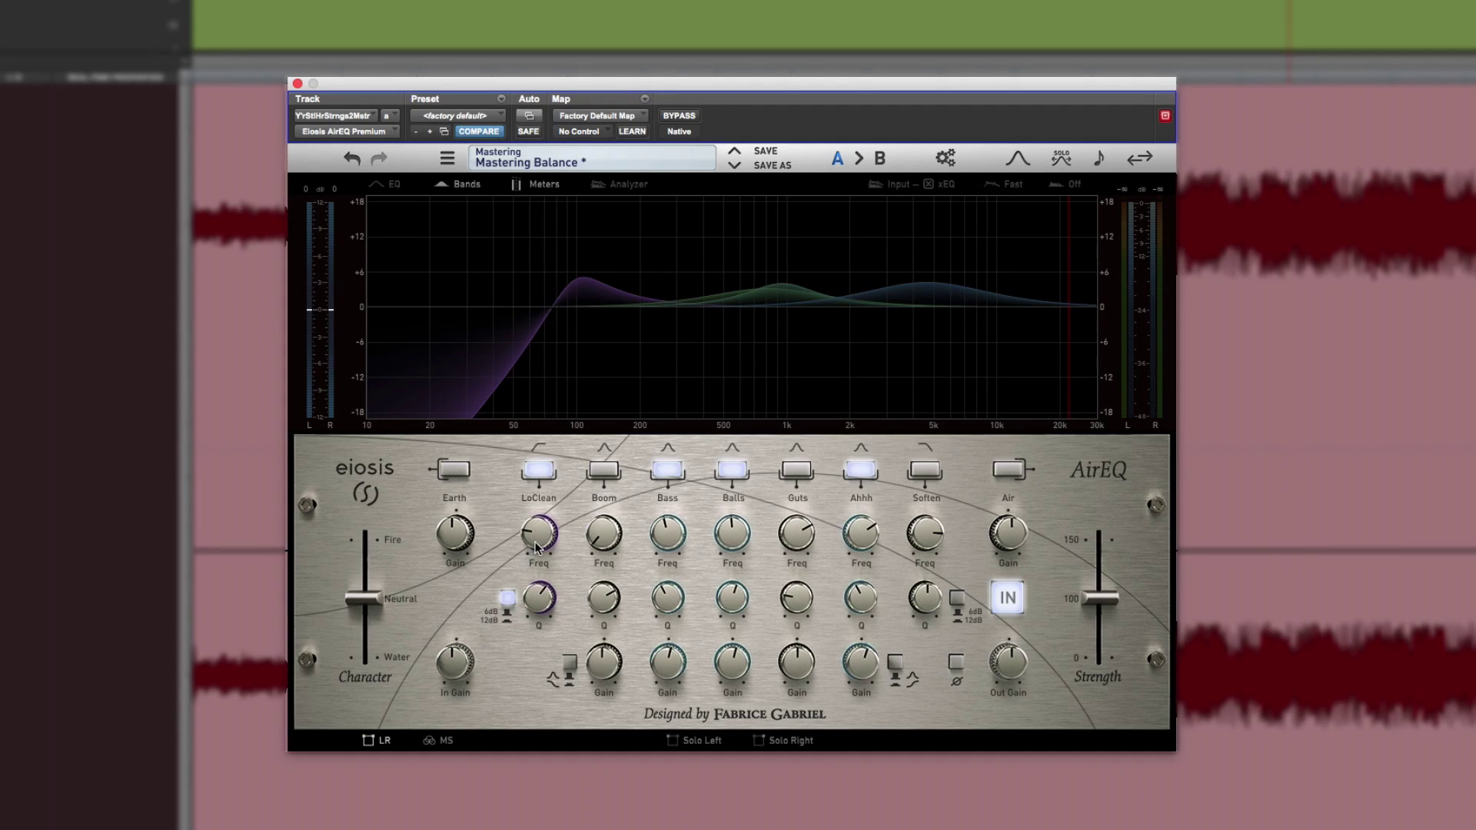
pyautogui.moveTo(541, 599)
pyautogui.mouseDown()
pyautogui.moveTo(540, 529)
pyautogui.moveTo(532, 573)
pyautogui.mouseUp()
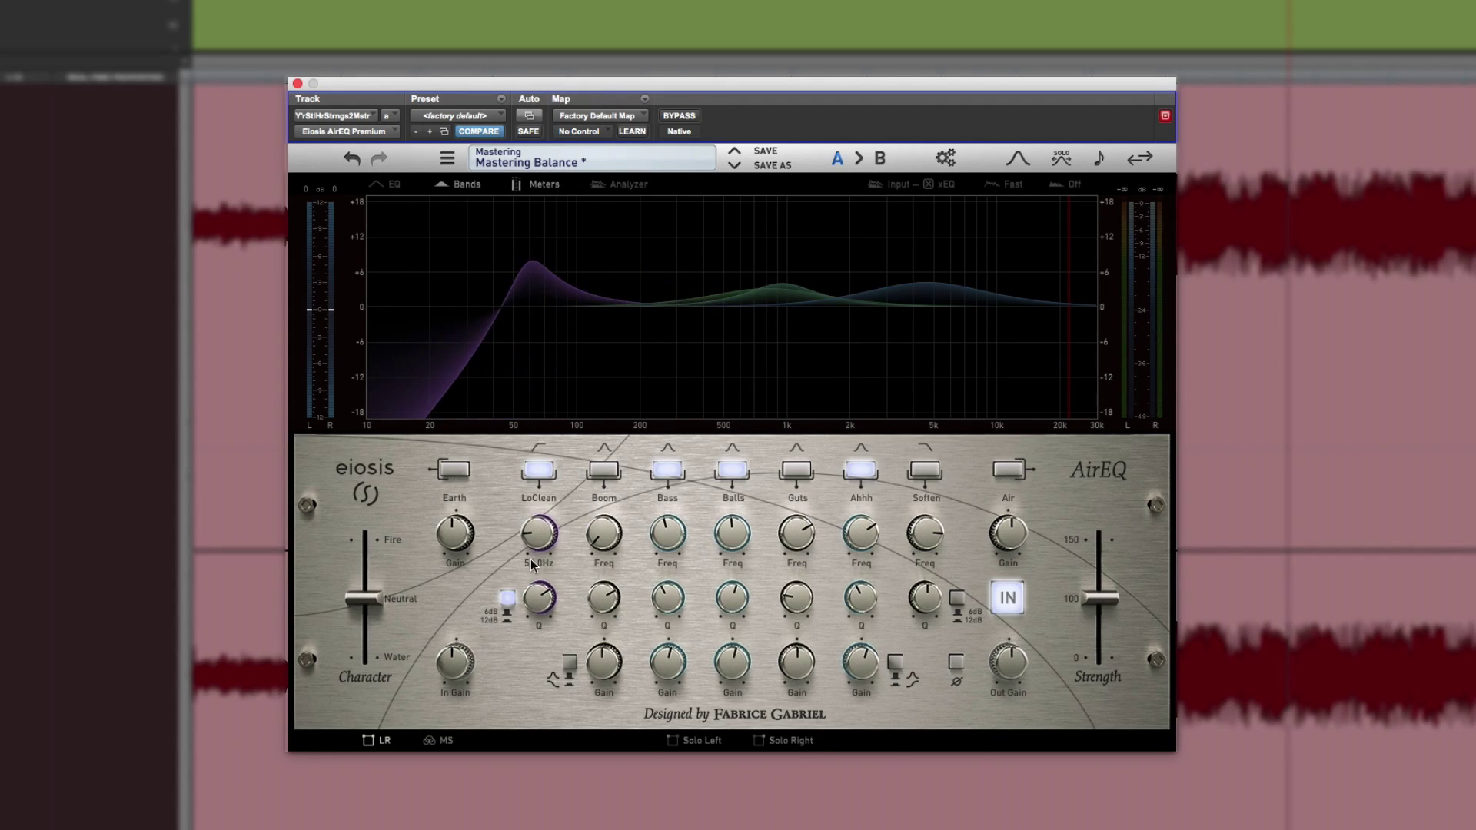
# Enable the Soften filter with the 12 dB slope, a frequency of 8.12 kHz and a Q of 3.45
pyautogui.click(924, 473)
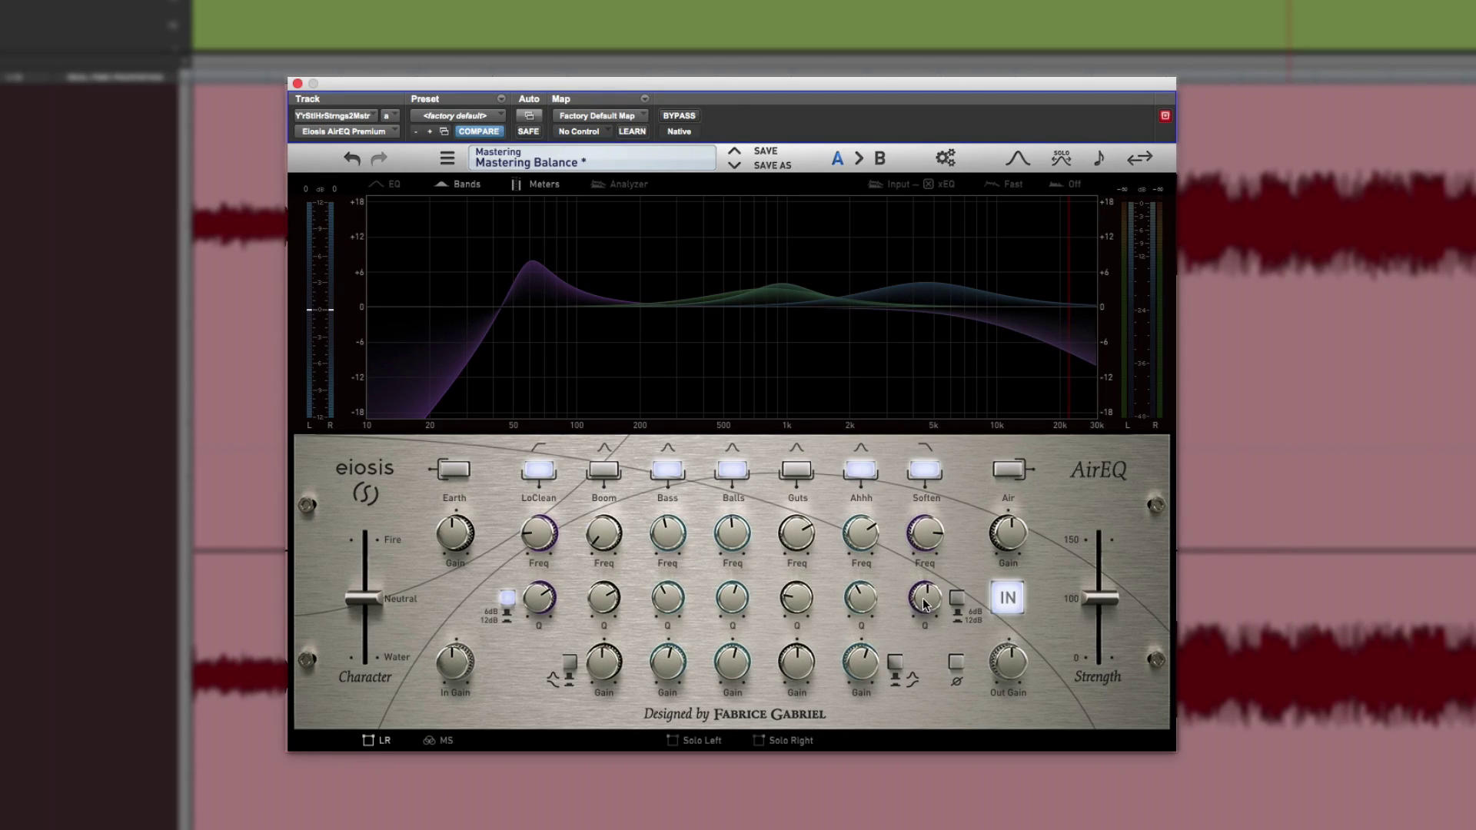
pyautogui.click(957, 598)
pyautogui.moveTo(927, 538); pyautogui.dragTo(928, 548)
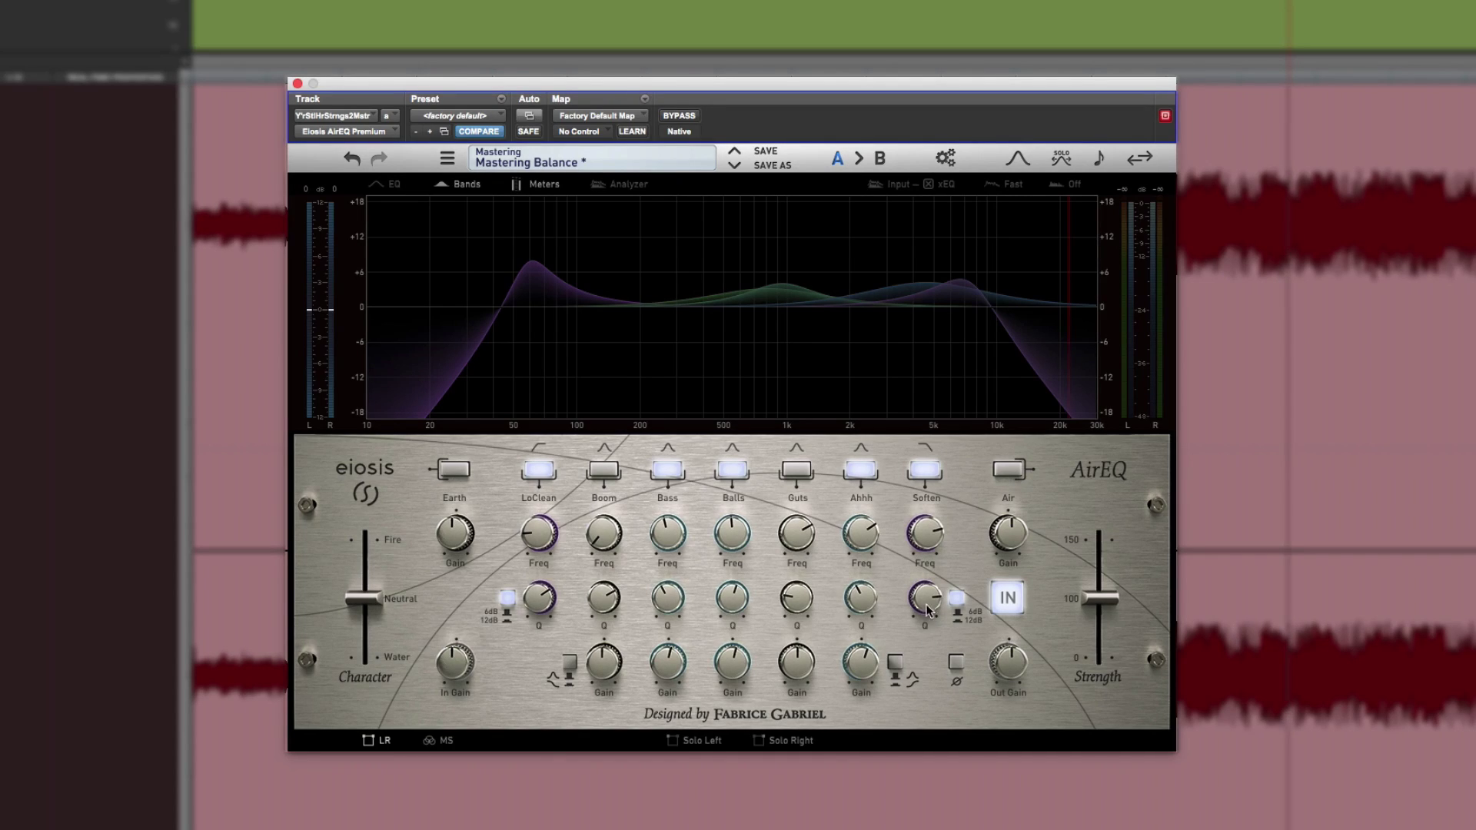
pyautogui.moveTo(930, 542)
pyautogui.scroll(3, 931, 542)
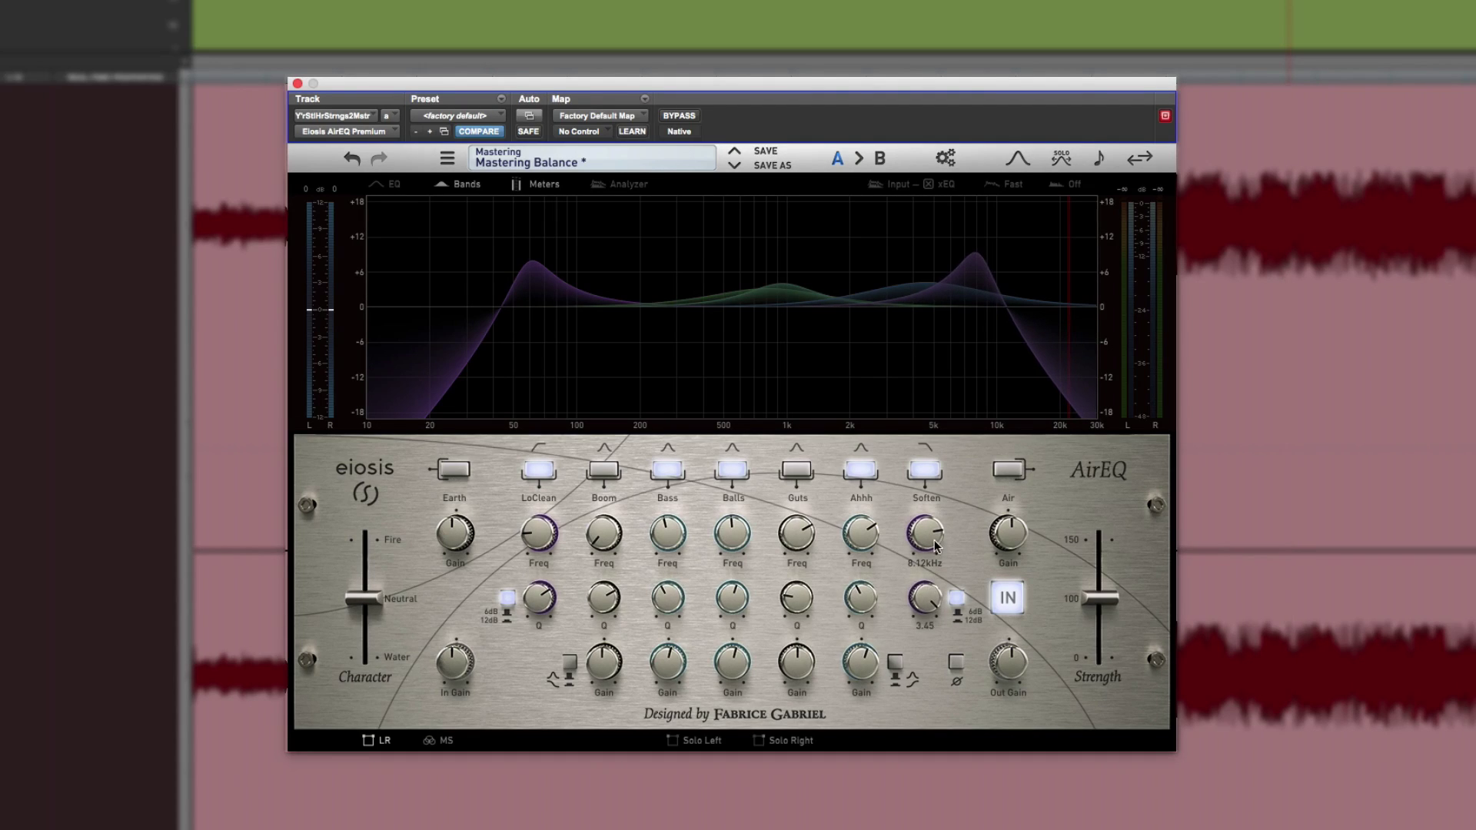
# Switch to the B settings, turn on the Earth band at 0 dB gain and start playback
pyautogui.scroll(-5, 924, 598)
pyautogui.moveTo(909, 690); pyautogui.dragTo(907, 667)
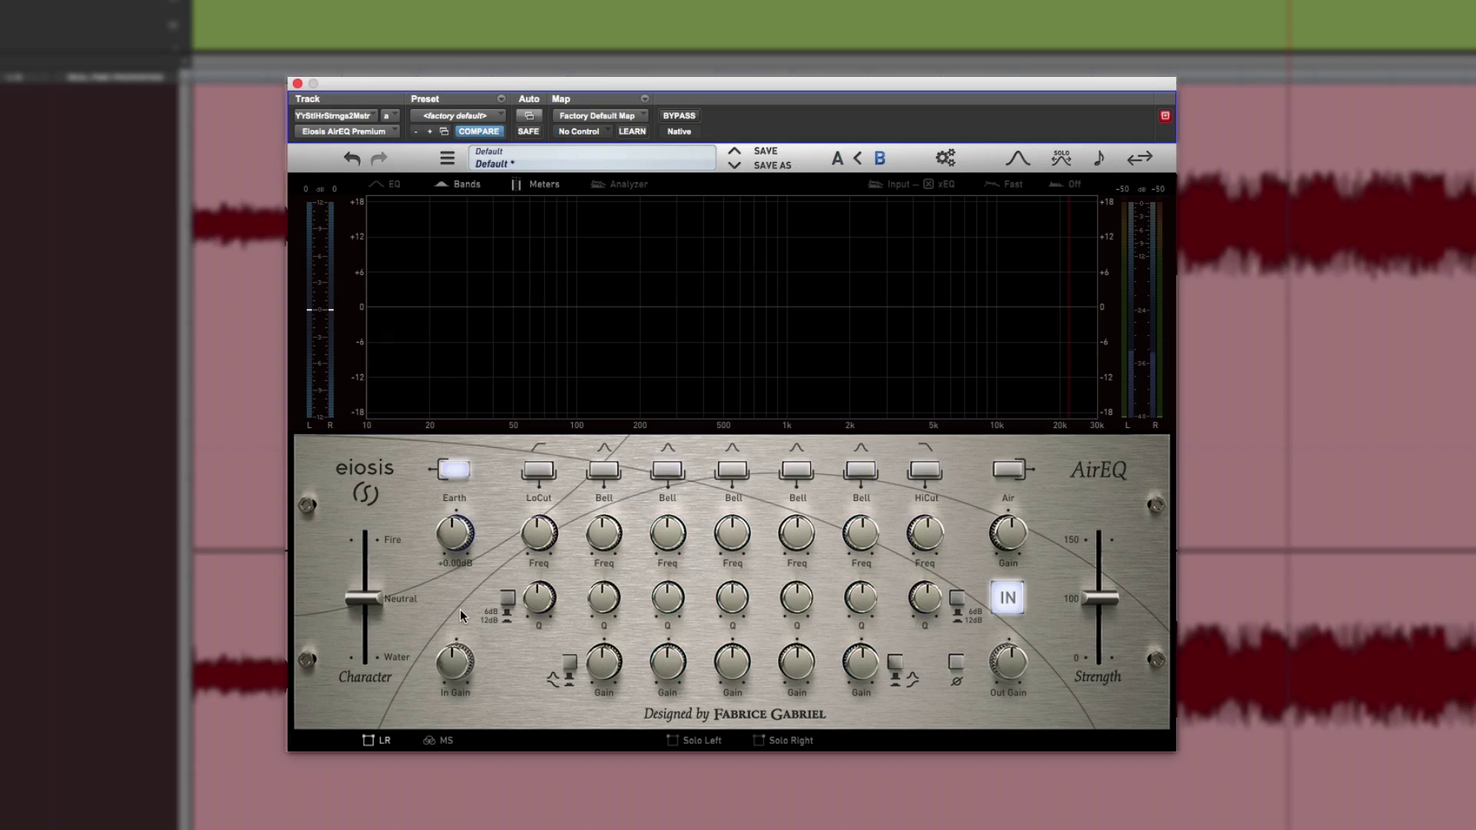
pyautogui.press('space')
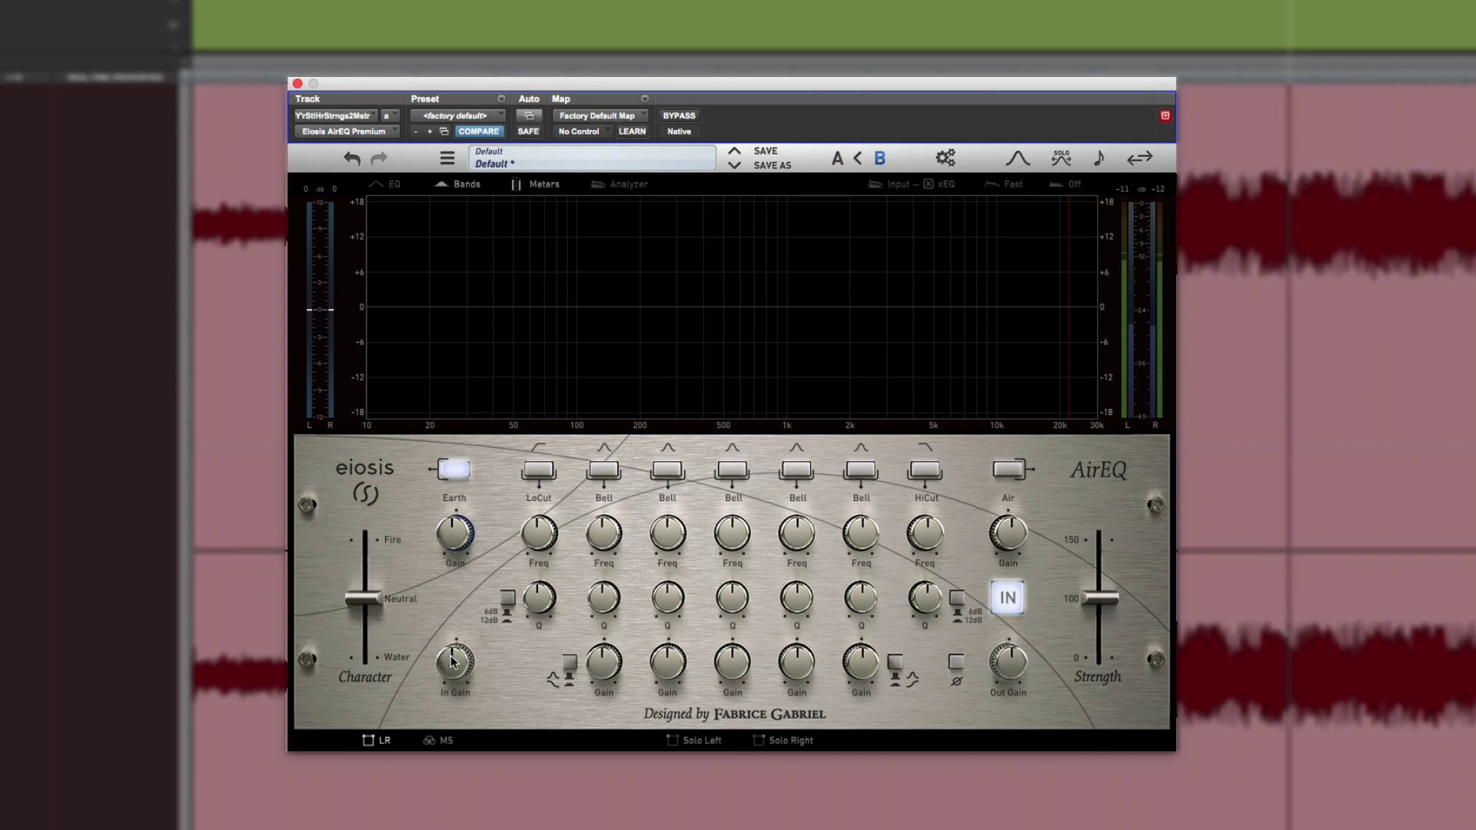
# Try raising the input gain and lowering the output gain during playback, resetting each to 0 dB
pyautogui.moveTo(446, 669); pyautogui.dragTo(453, 620)
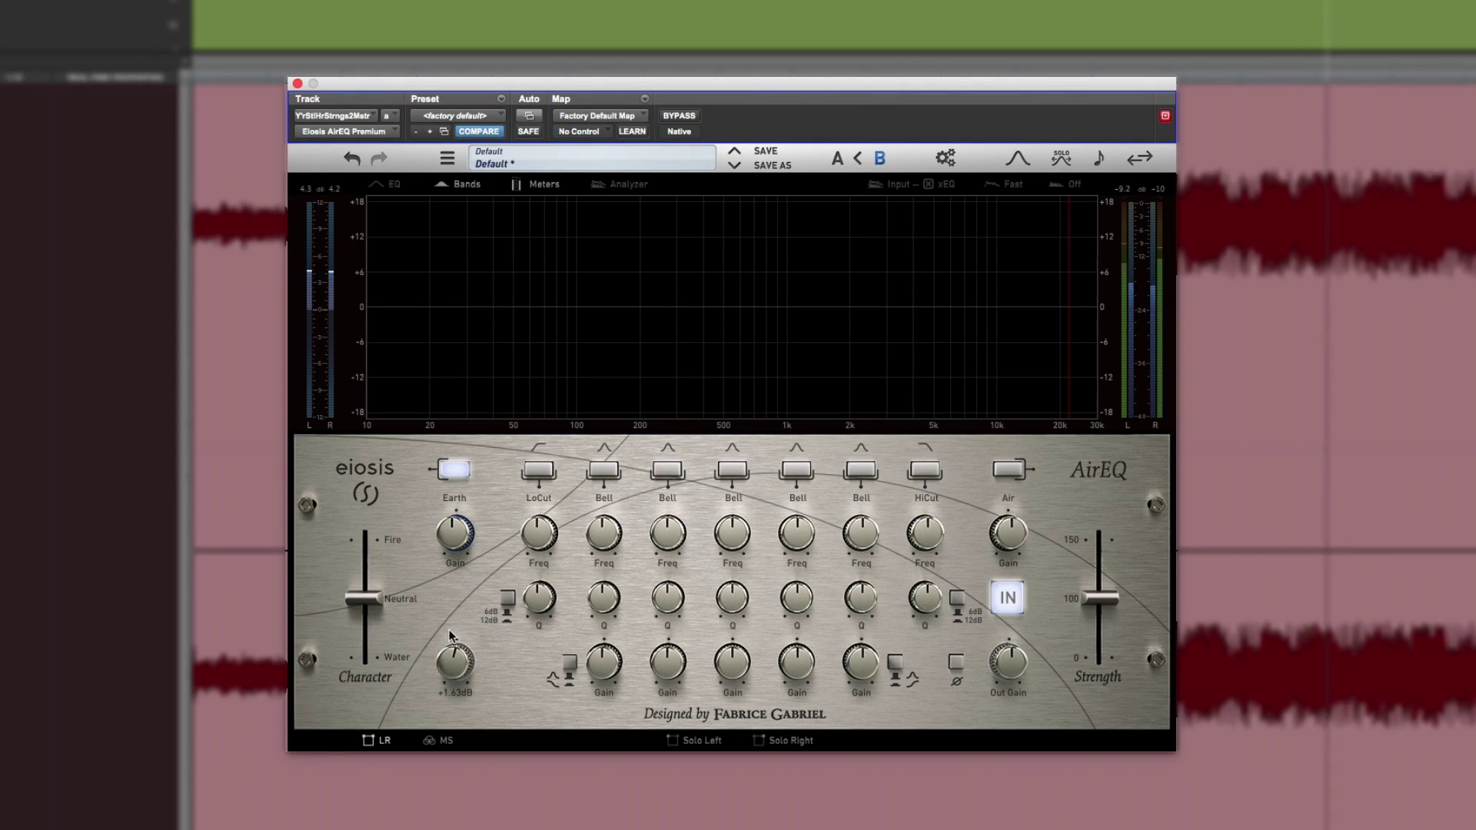
pyautogui.keyDown('alt'); pyautogui.click(455, 659); pyautogui.keyUp('alt')
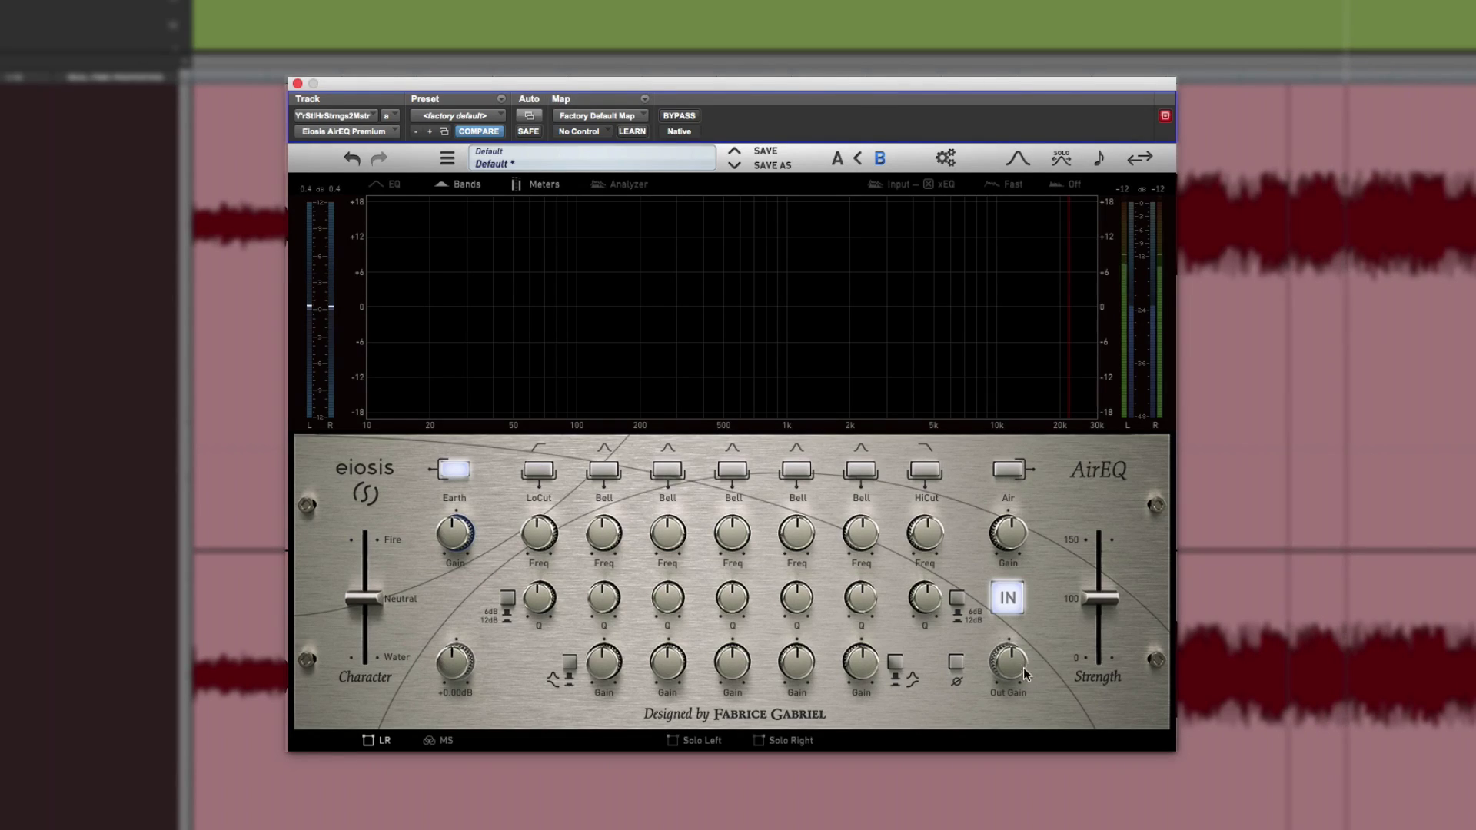
pyautogui.moveTo(1023, 667); pyautogui.dragTo(1003, 706)
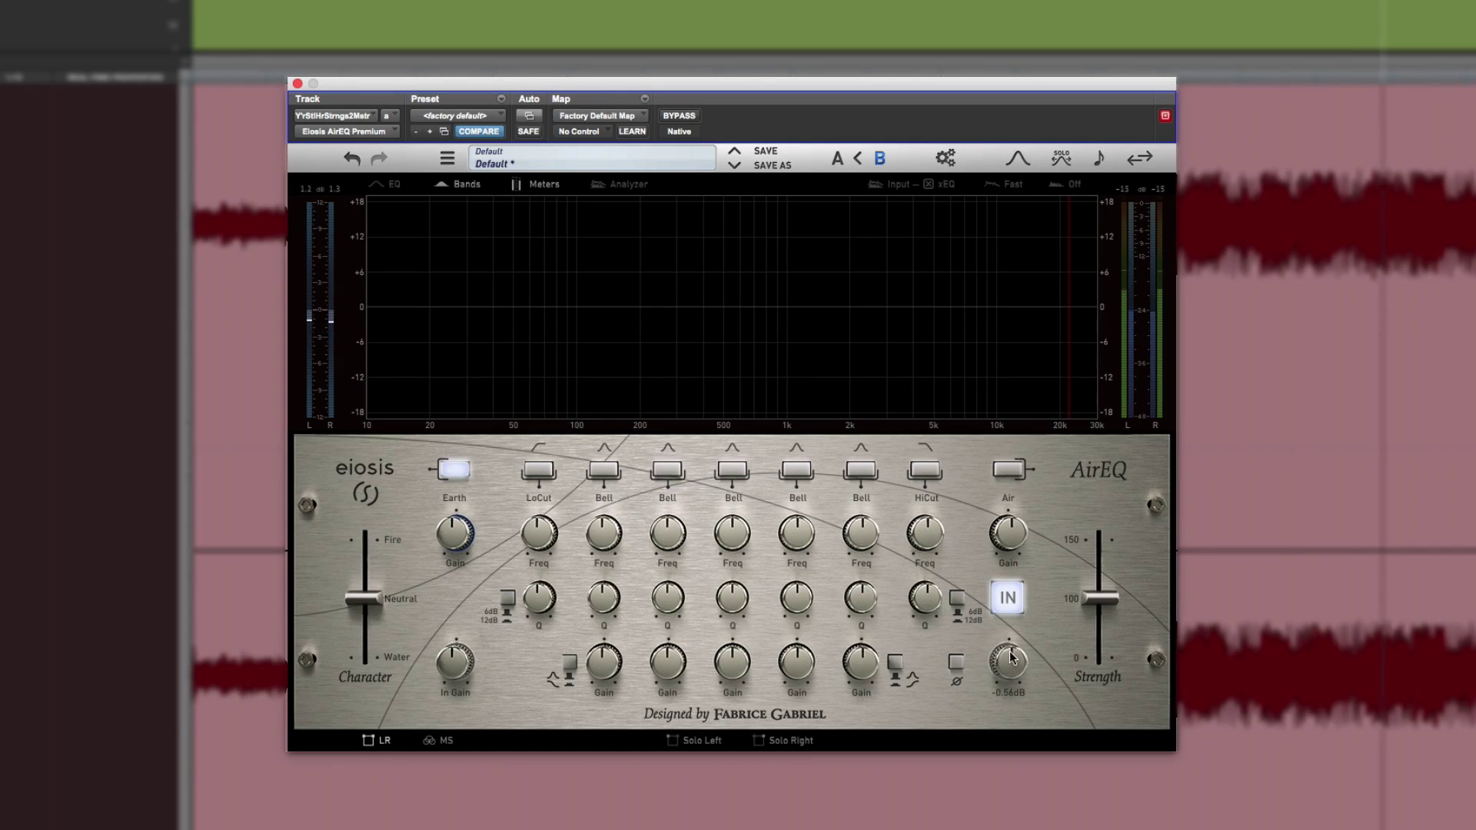
pyautogui.keyDown('alt'); pyautogui.click(1012, 660); pyautogui.keyUp('alt')
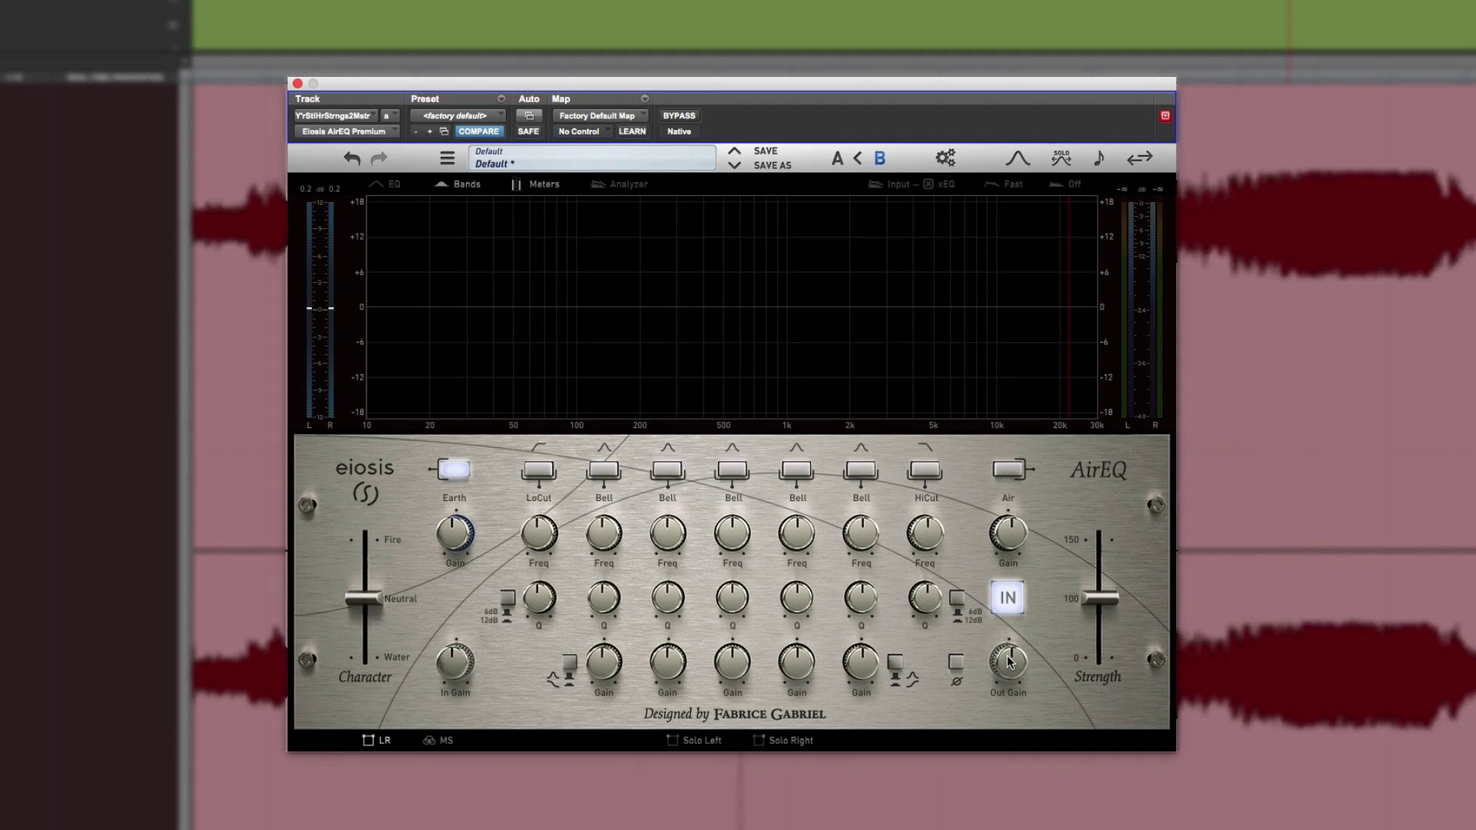
# Place the playback position at the louder passage in the waveform and play from there
pyautogui.click(1294, 149)
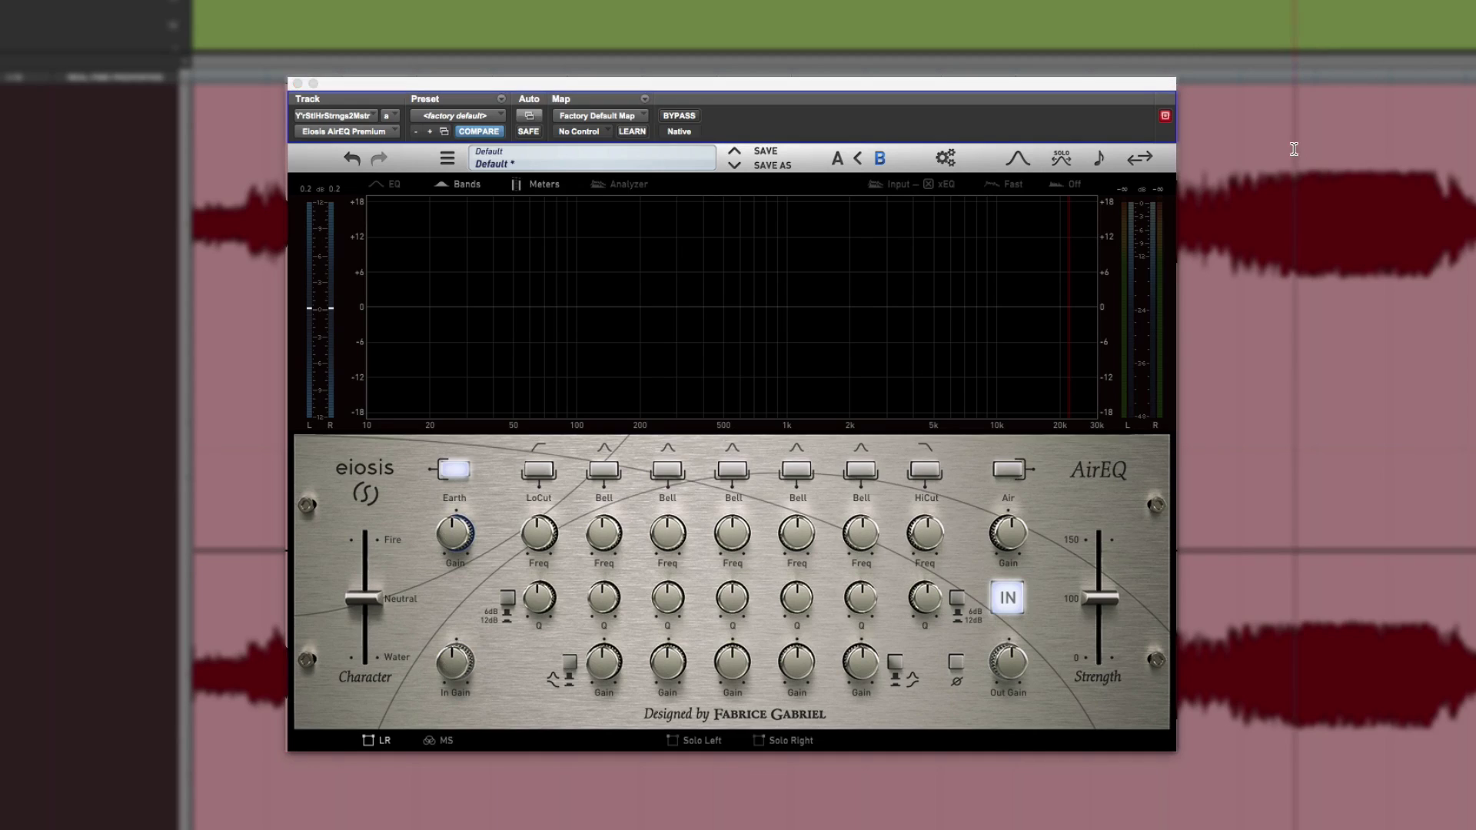
pyautogui.press('space')
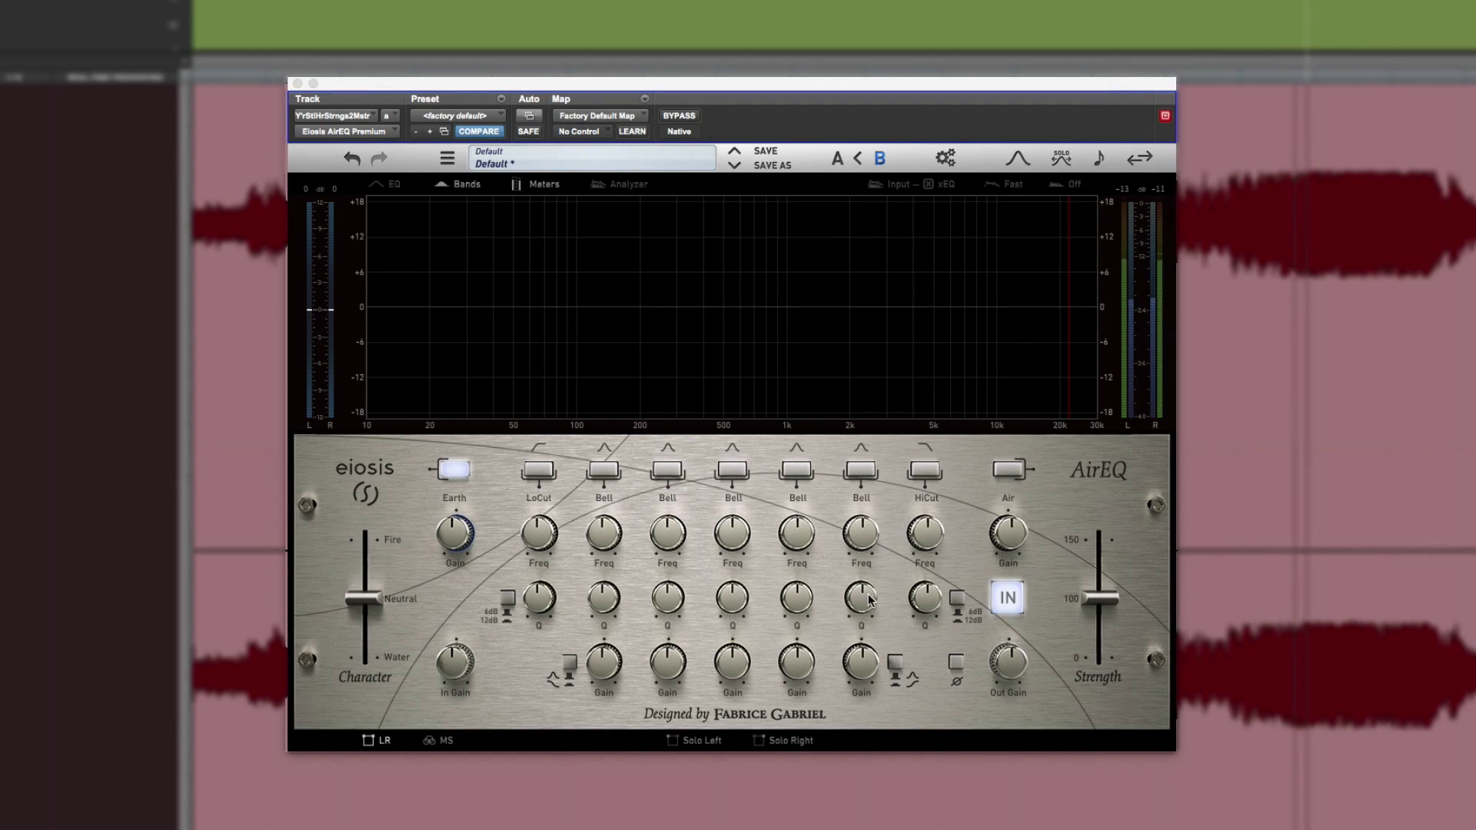
# Switch processing to mid/side and boost the highest Bell band of the mid channel, shifting its frequency to about 4.5 kHz
pyautogui.moveTo(864, 599)
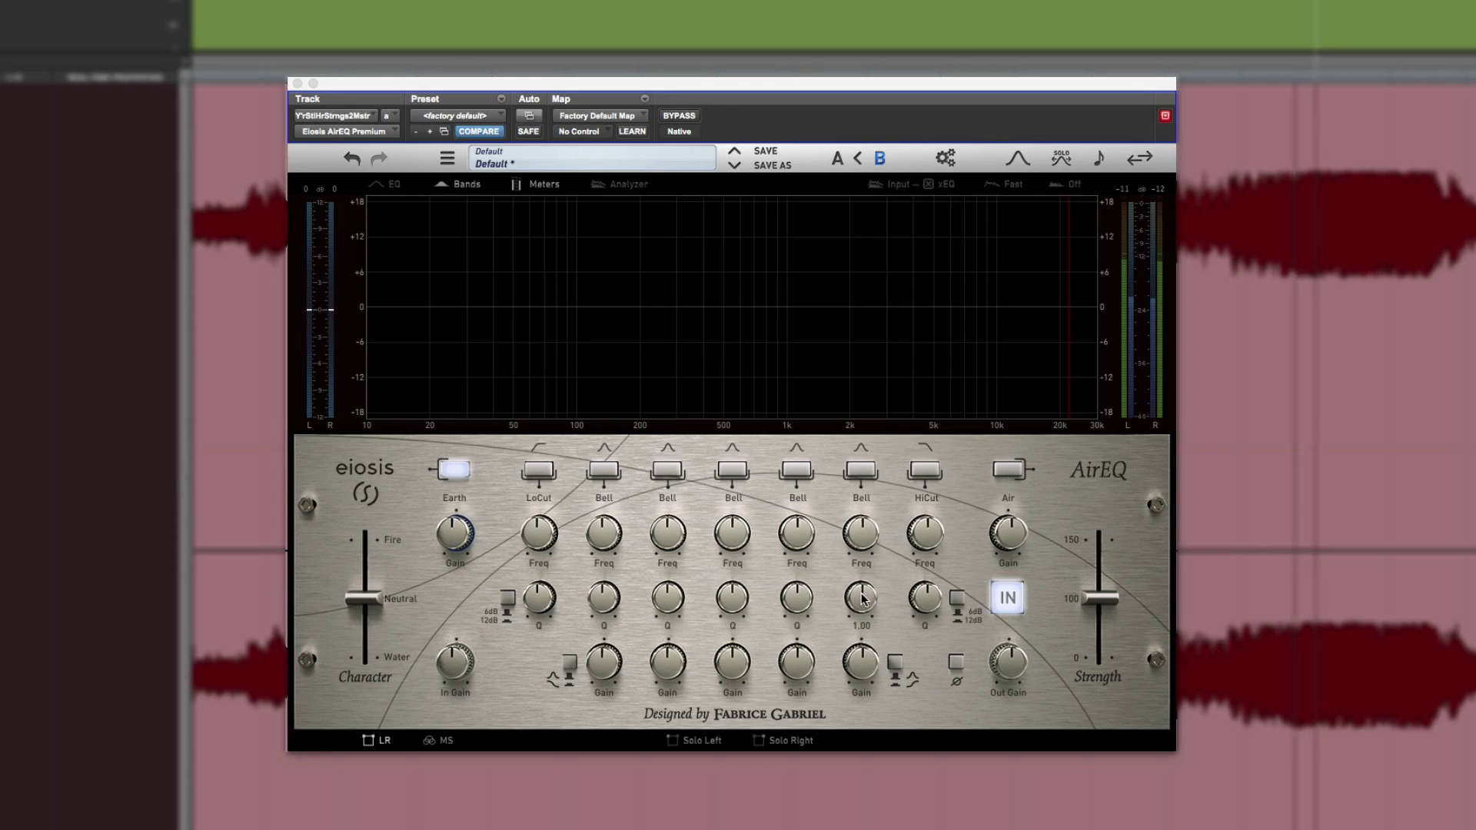
pyautogui.click(443, 739)
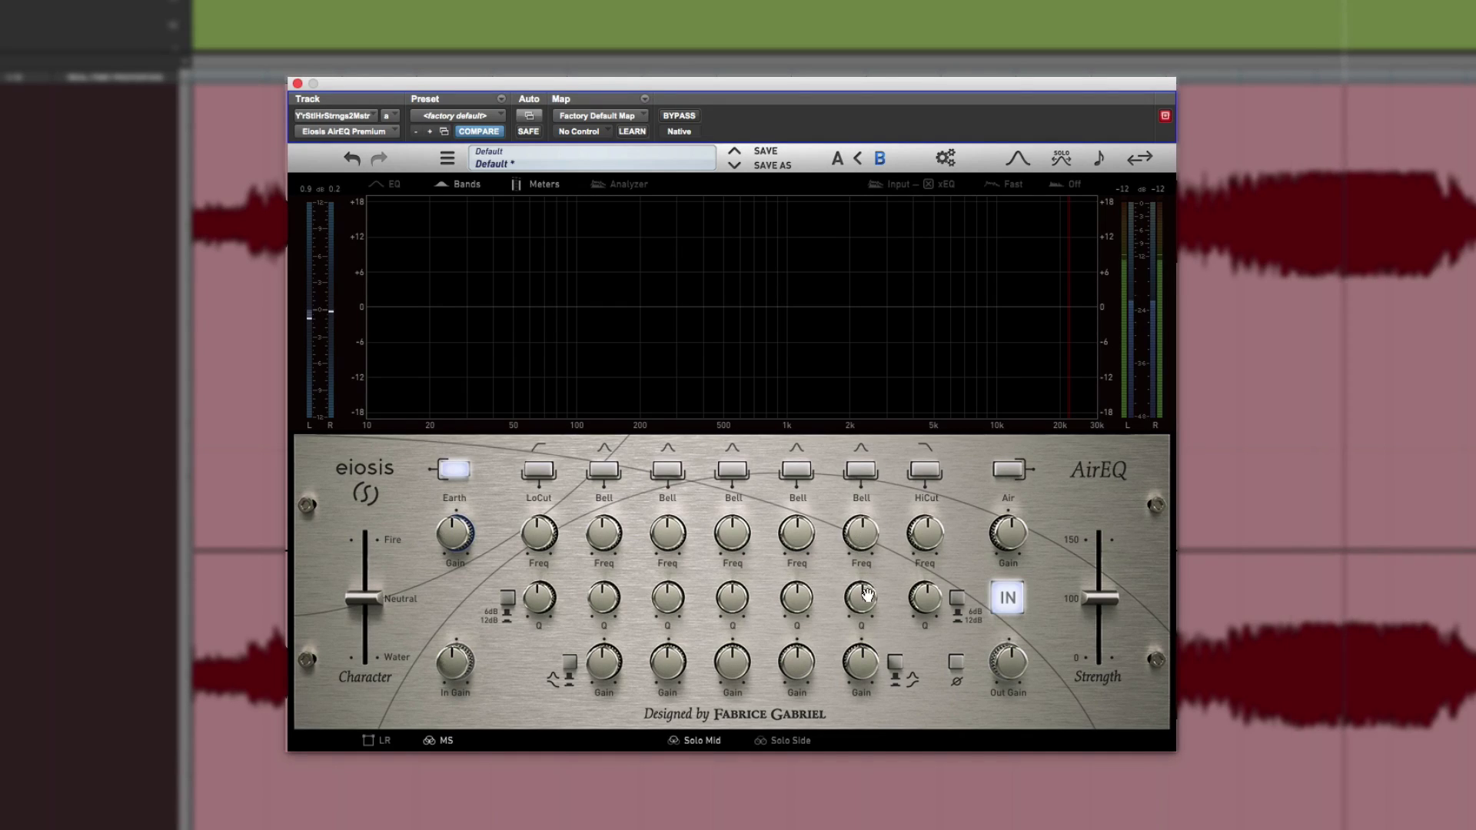
pyautogui.moveTo(864, 653); pyautogui.dragTo(868, 636)
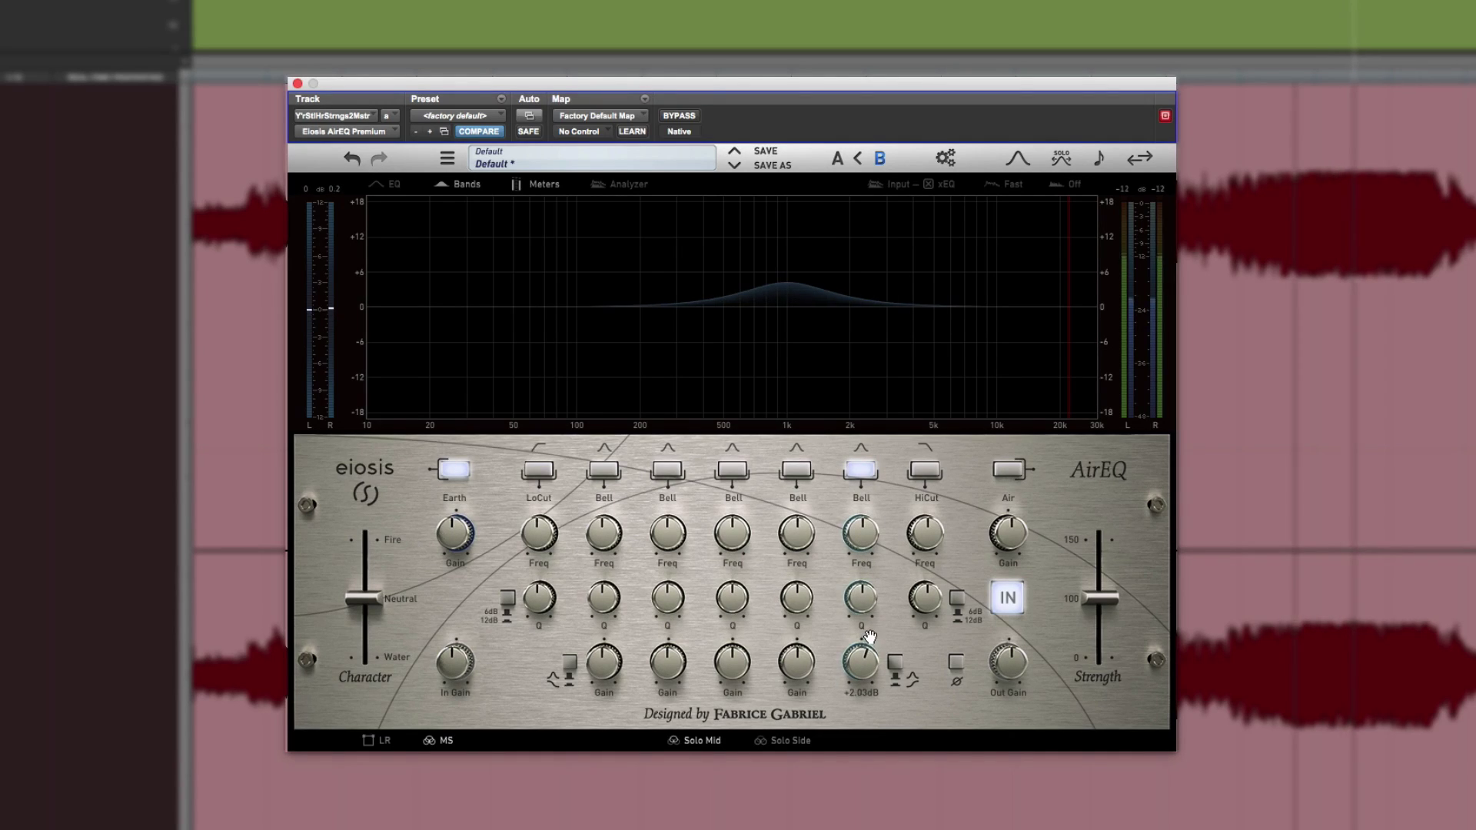
pyautogui.moveTo(862, 532); pyautogui.dragTo(883, 493)
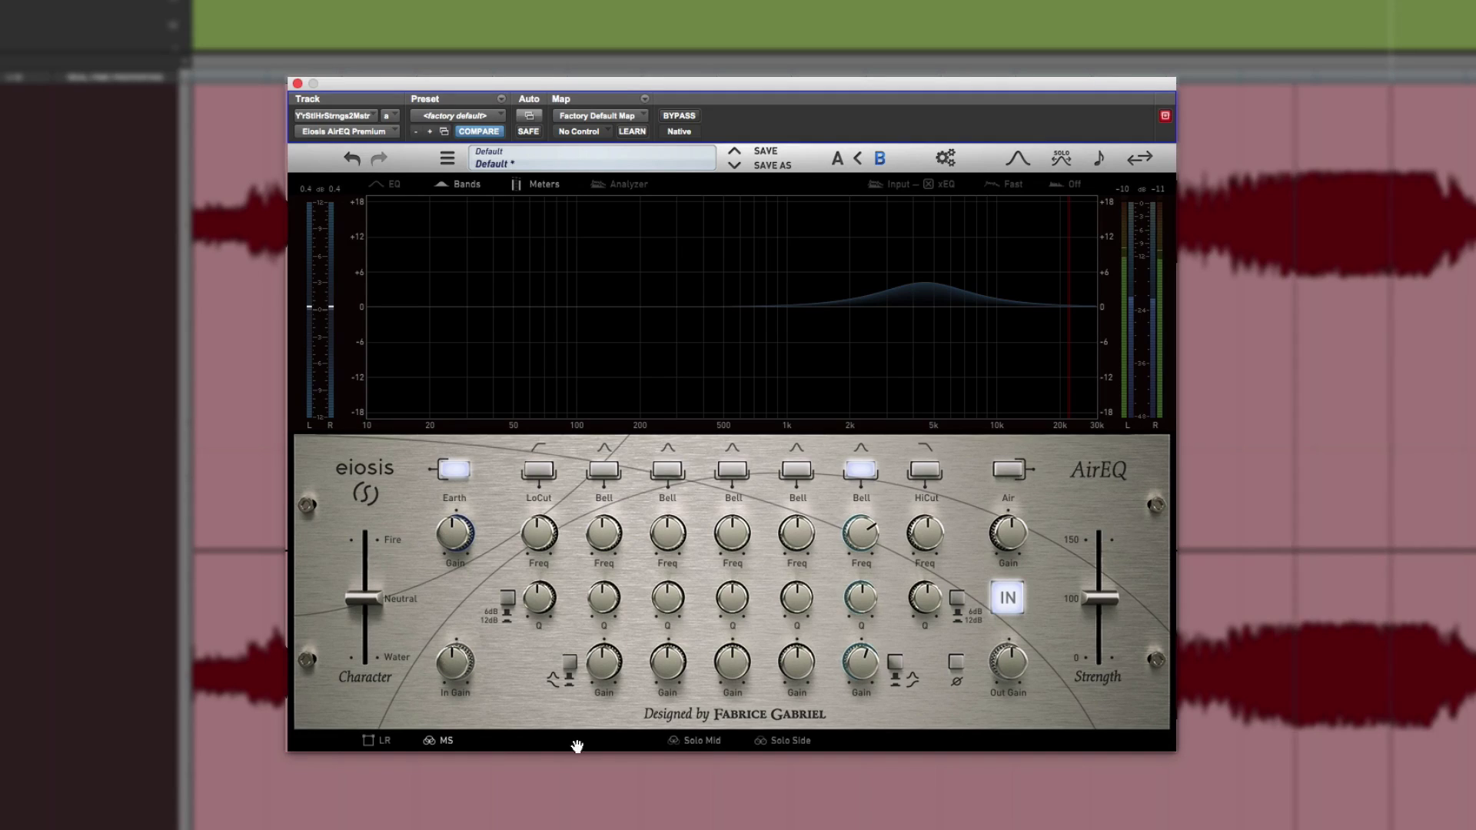
# Compare the loud passage with the EQ bypassed and active during playback, leaving the EQ active
pyautogui.click(685, 118)
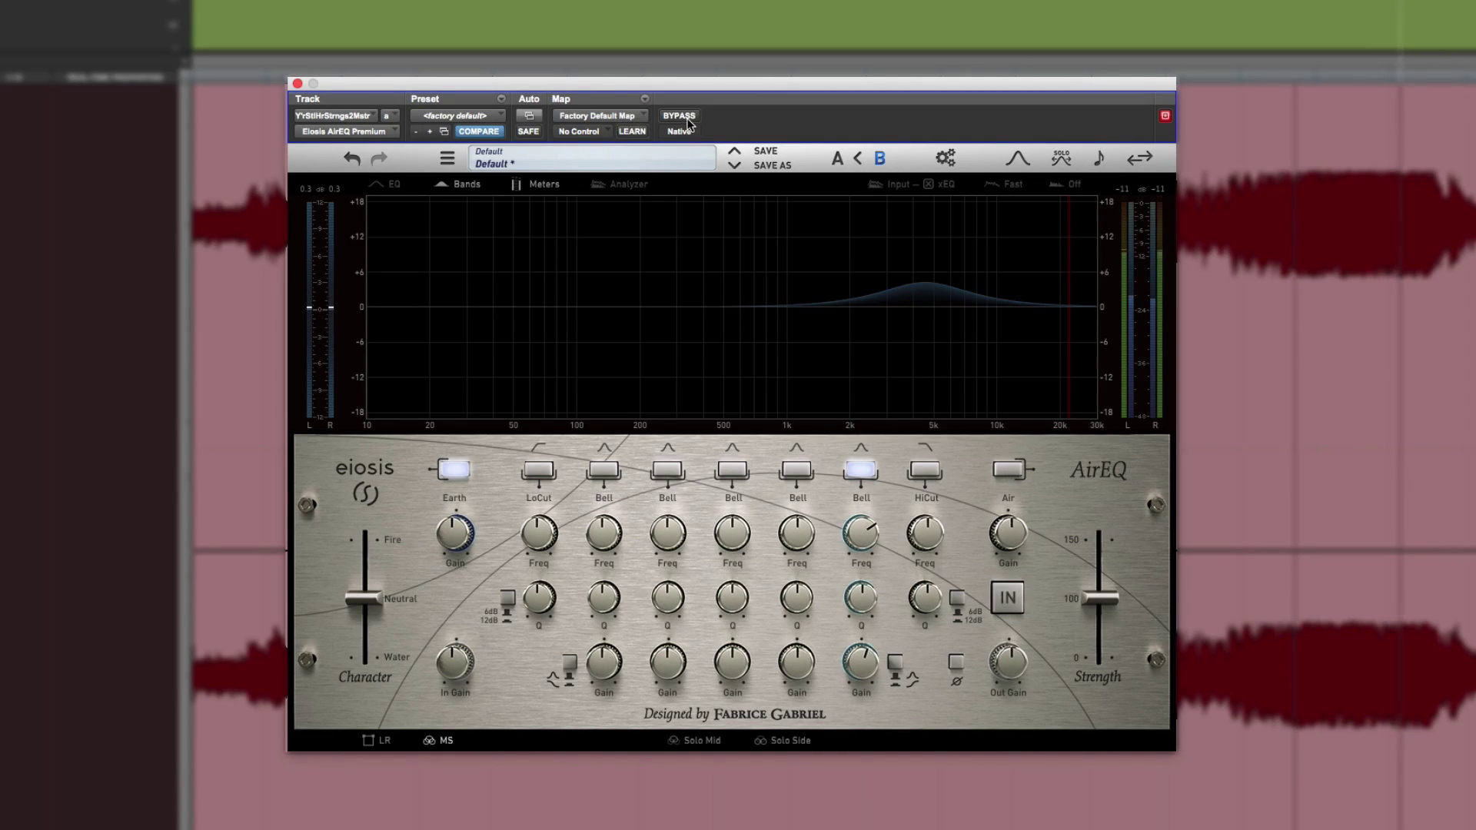
pyautogui.click(687, 119)
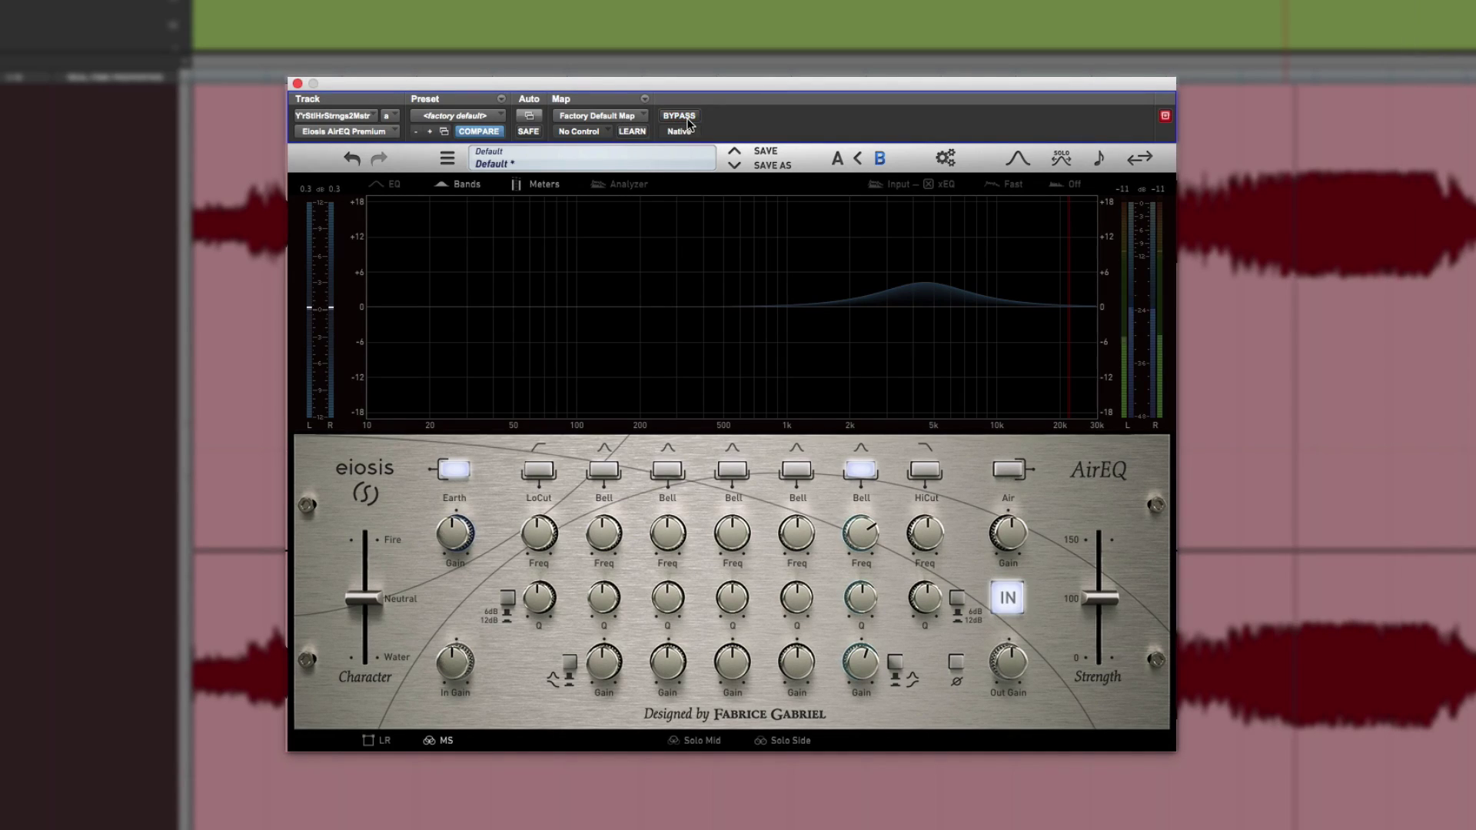
pyautogui.click(1274, 136)
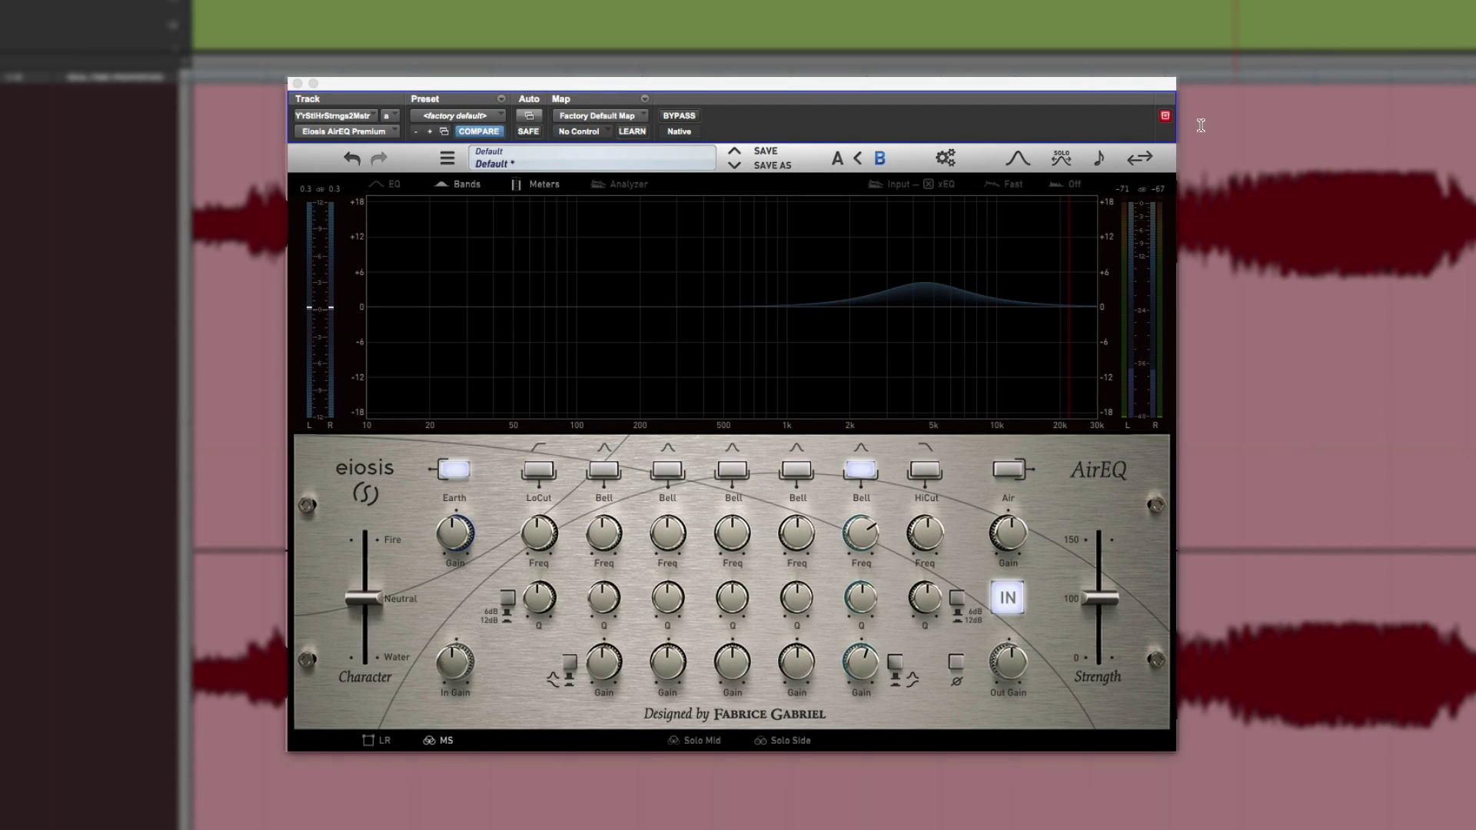
pyautogui.click(679, 116)
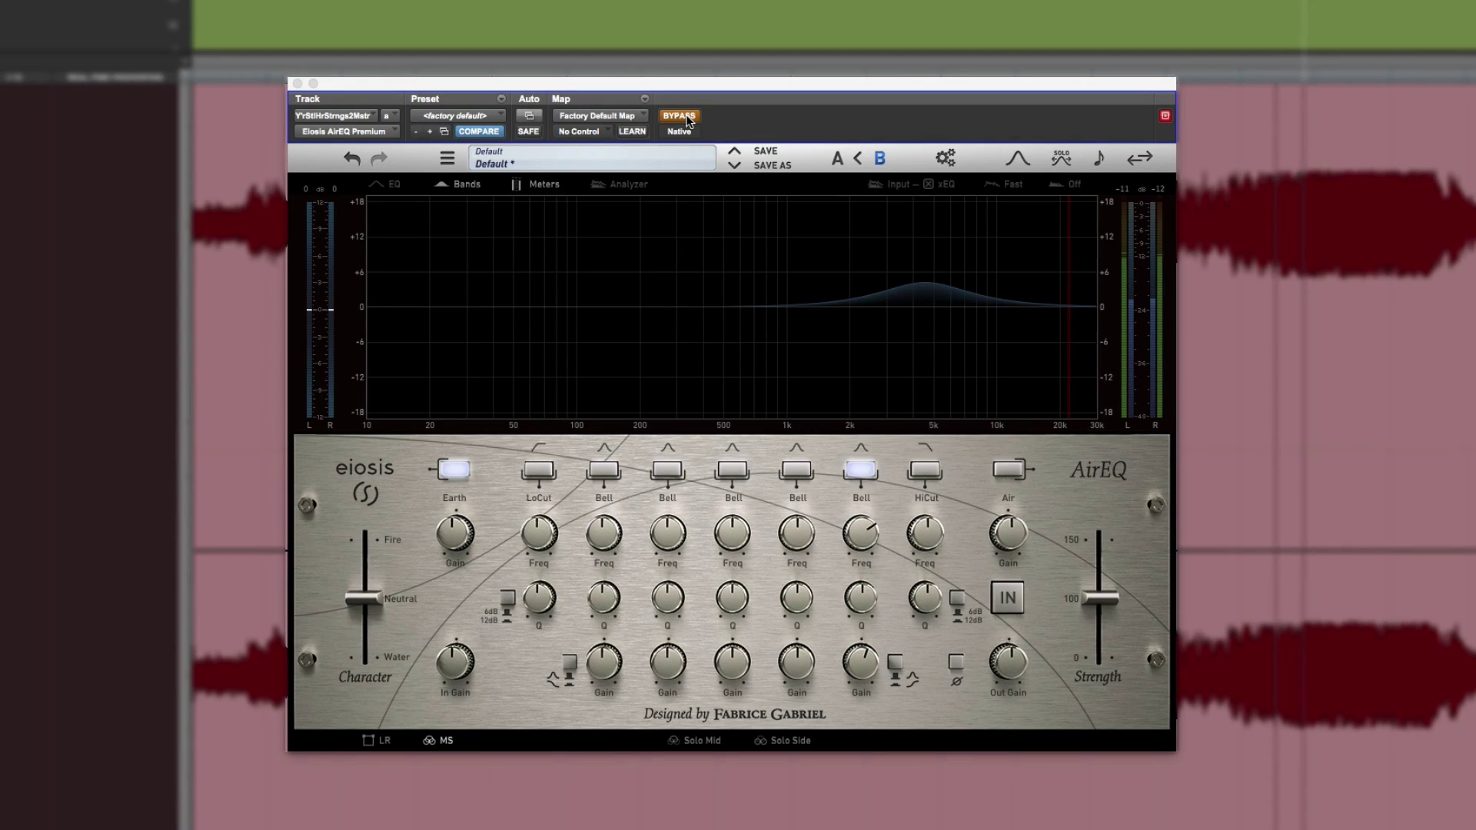
pyautogui.click(687, 118)
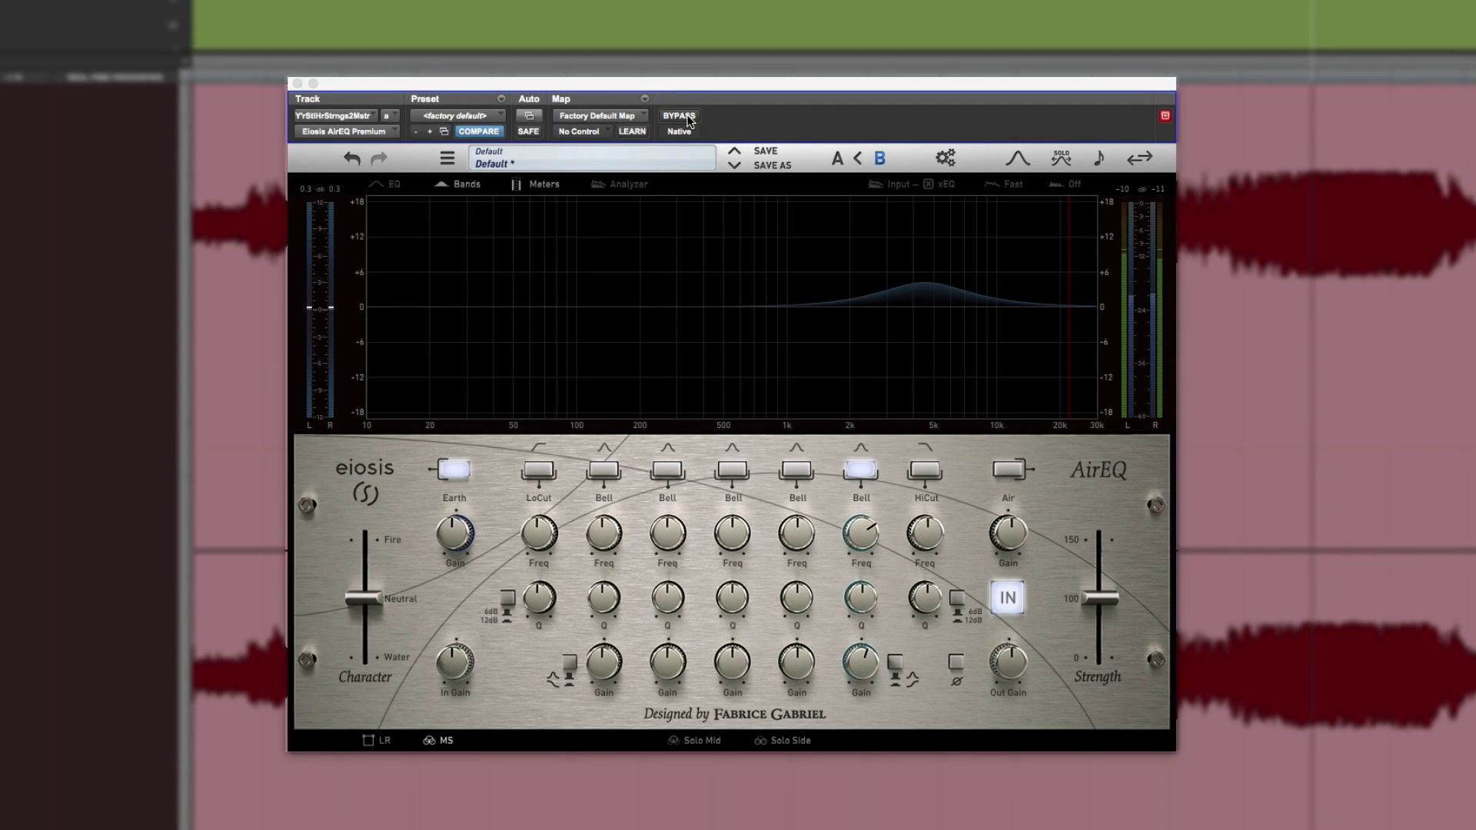
pyautogui.click(689, 119)
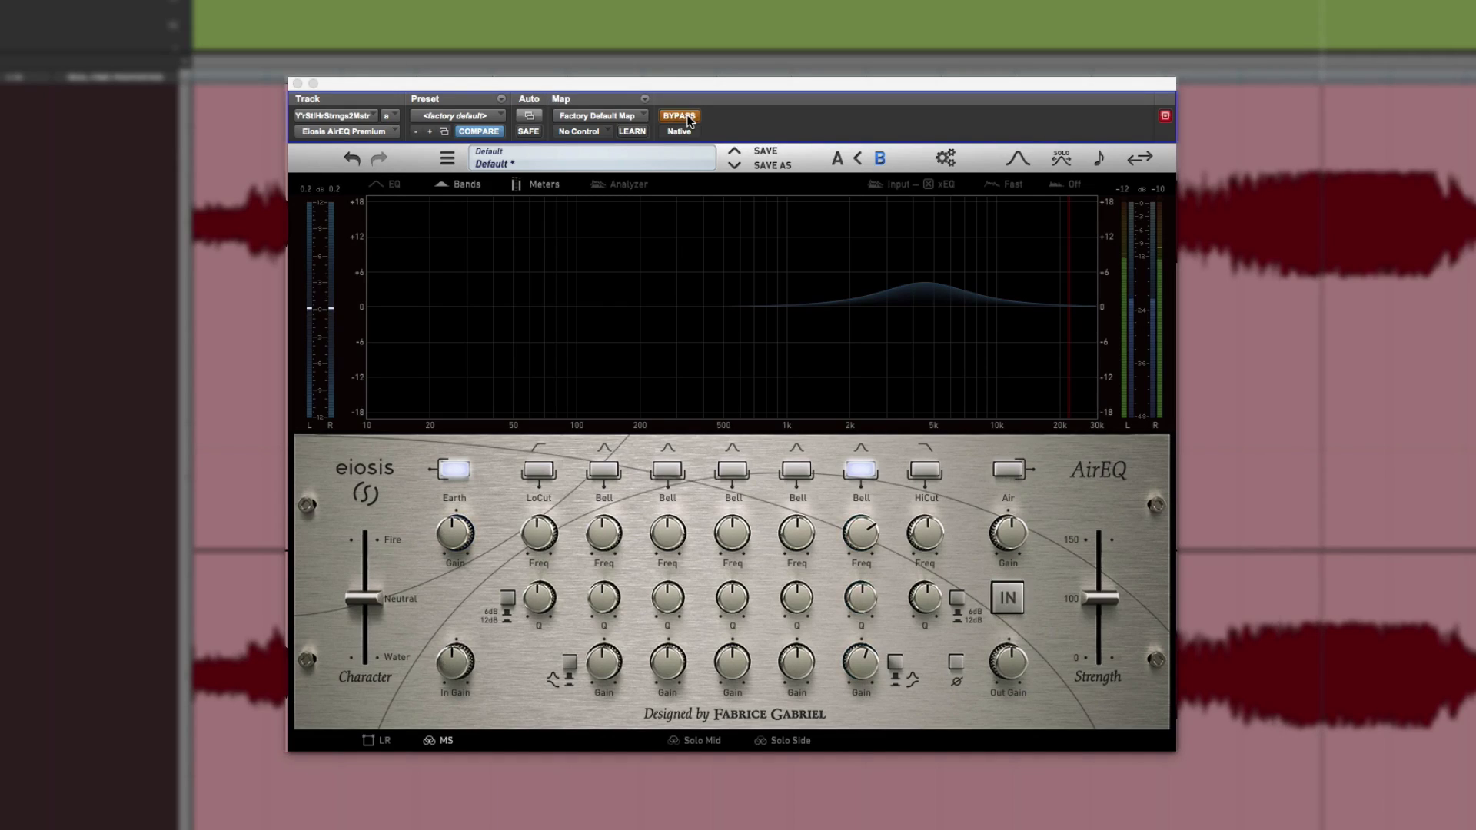
pyautogui.click(689, 119)
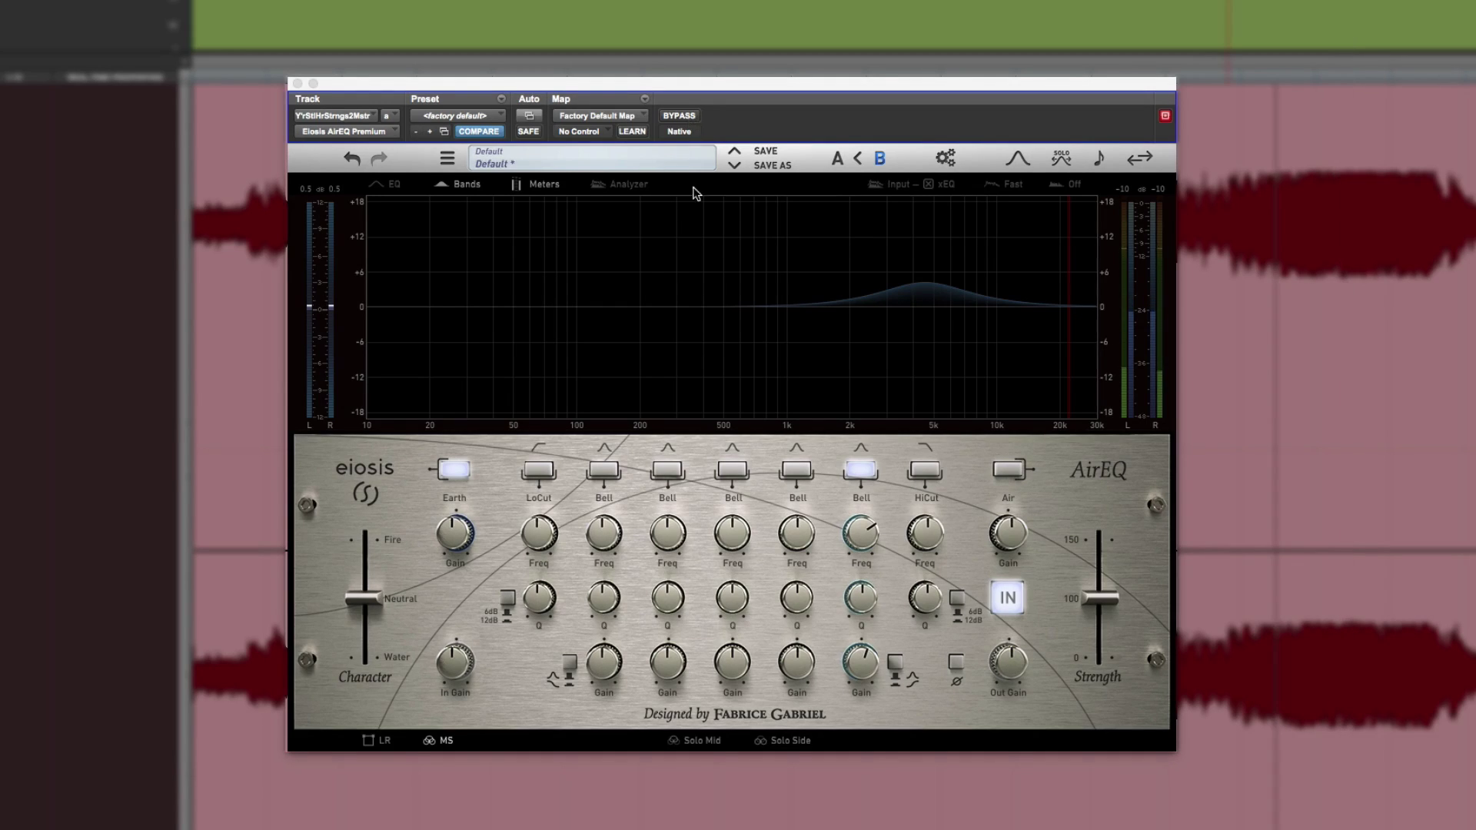
# Switch the EQ's channel processing from mid/side back to LR mode
pyautogui.click(369, 741)
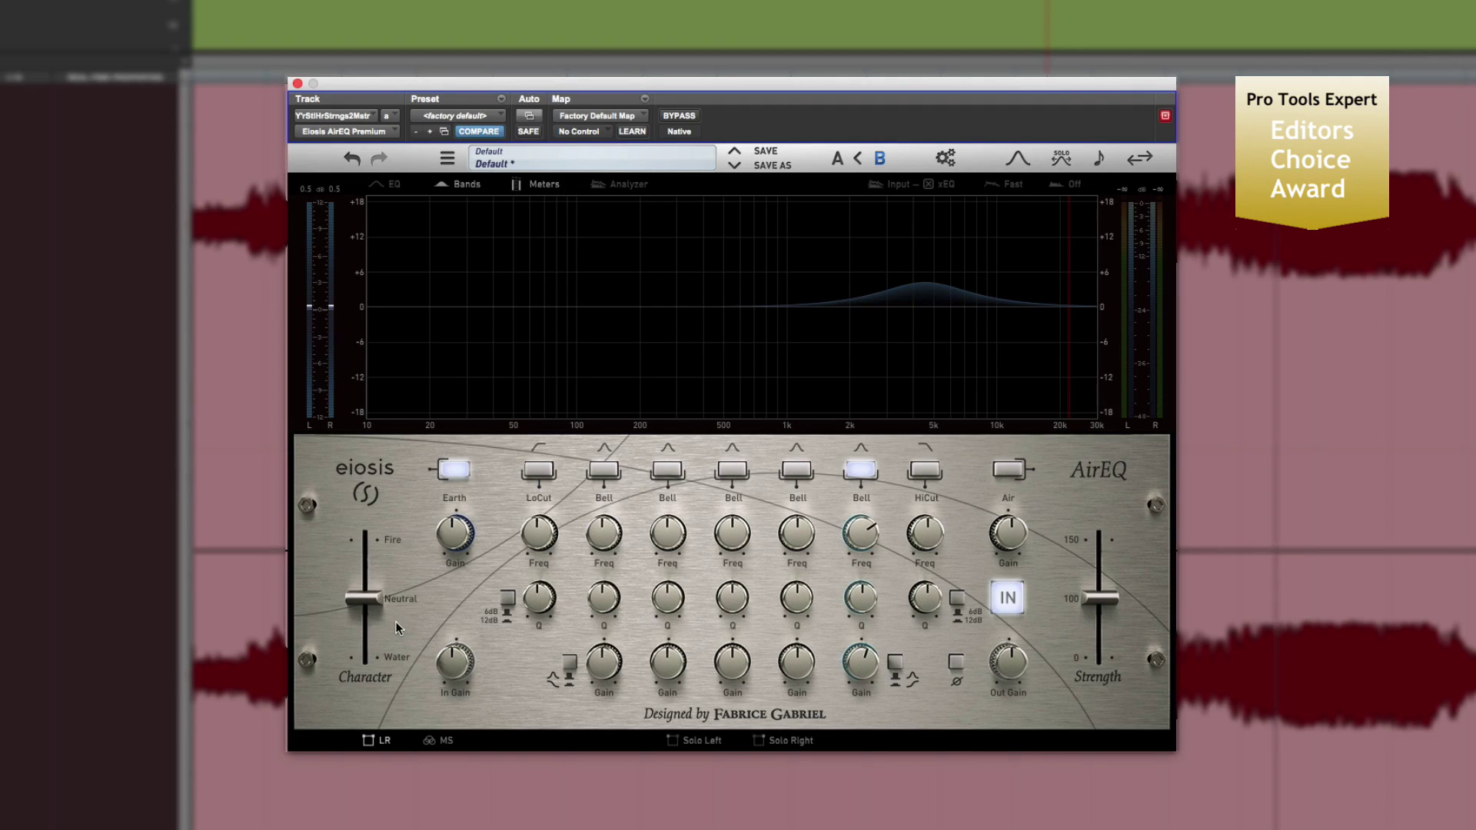
pyautogui.moveTo(396, 621)
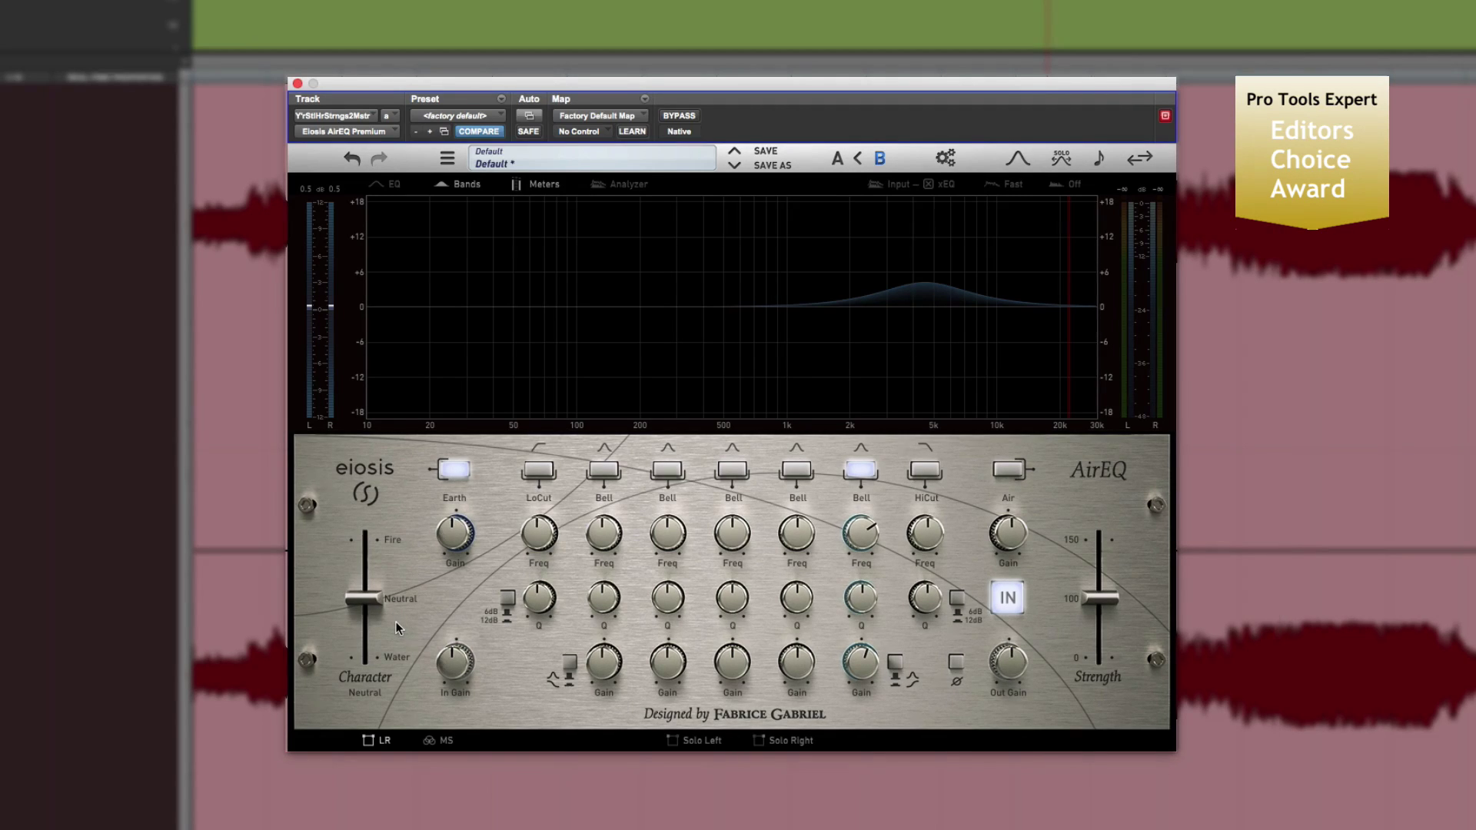